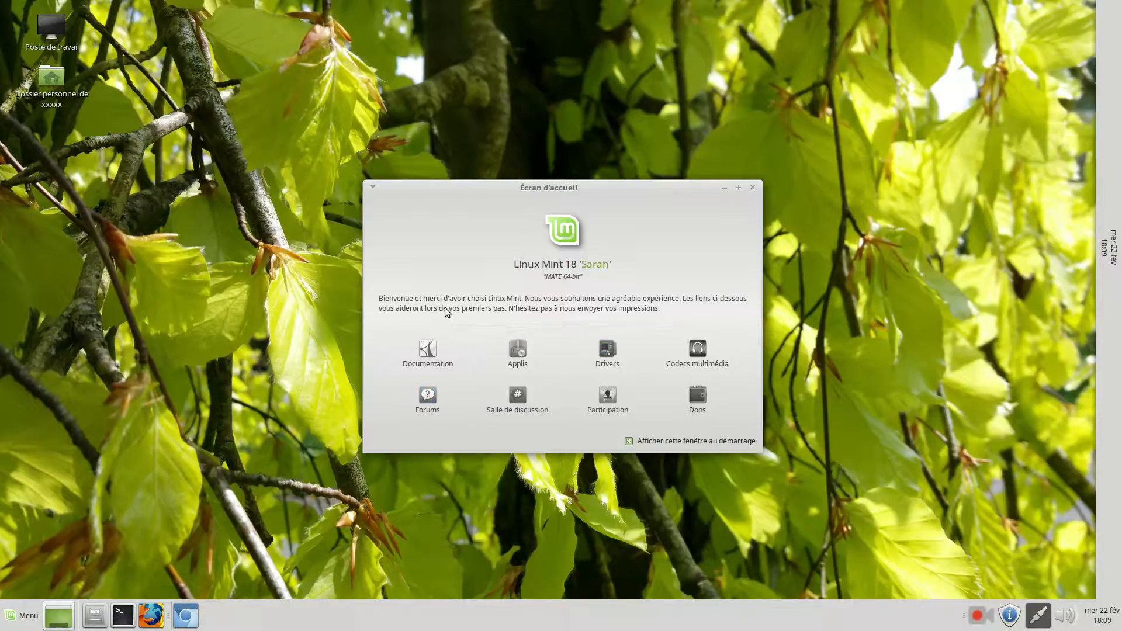
Open the Linux Mint documentation from the welcome screen, examine the Cinnamon and MATE user guide lists, and close the browser
{"action": "left_click", "coordinate": [431, 352]}
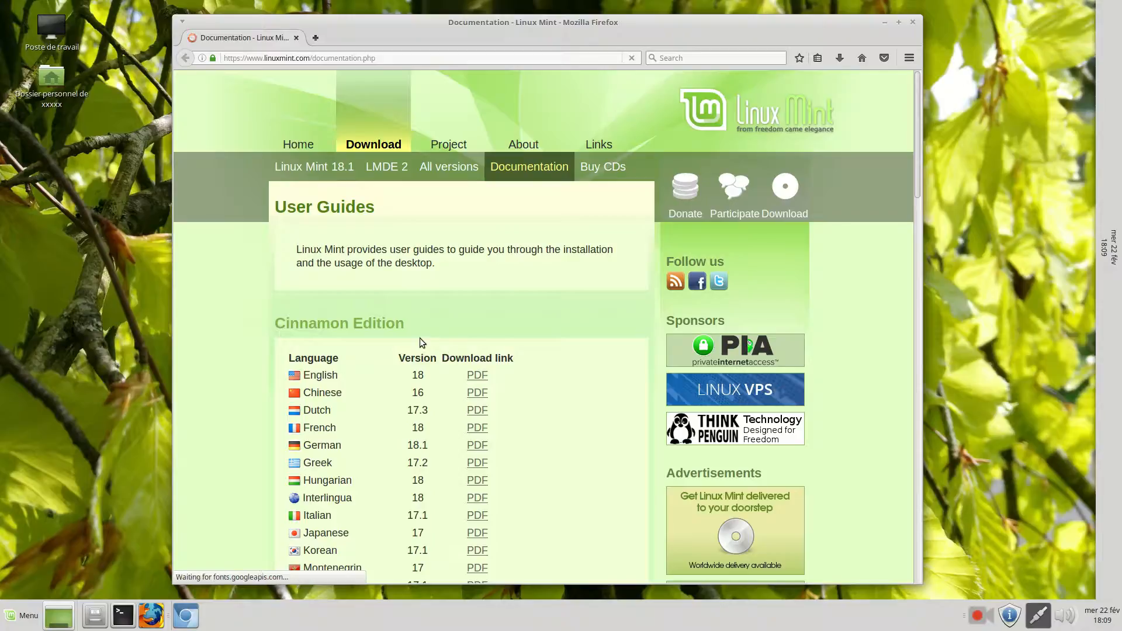
{"action": "scroll", "coordinate": [410, 321], "scroll_direction": "down", "scroll_amount": 5}
{"action": "scroll", "coordinate": [411, 324], "scroll_direction": "down", "scroll_amount": 4}
{"action": "scroll", "coordinate": [413, 320], "scroll_direction": "up", "scroll_amount": 5}
{"action": "scroll", "coordinate": [403, 319], "scroll_direction": "down", "scroll_amount": 2}
{"action": "scroll", "coordinate": [403, 317], "scroll_direction": "down", "scroll_amount": 10}
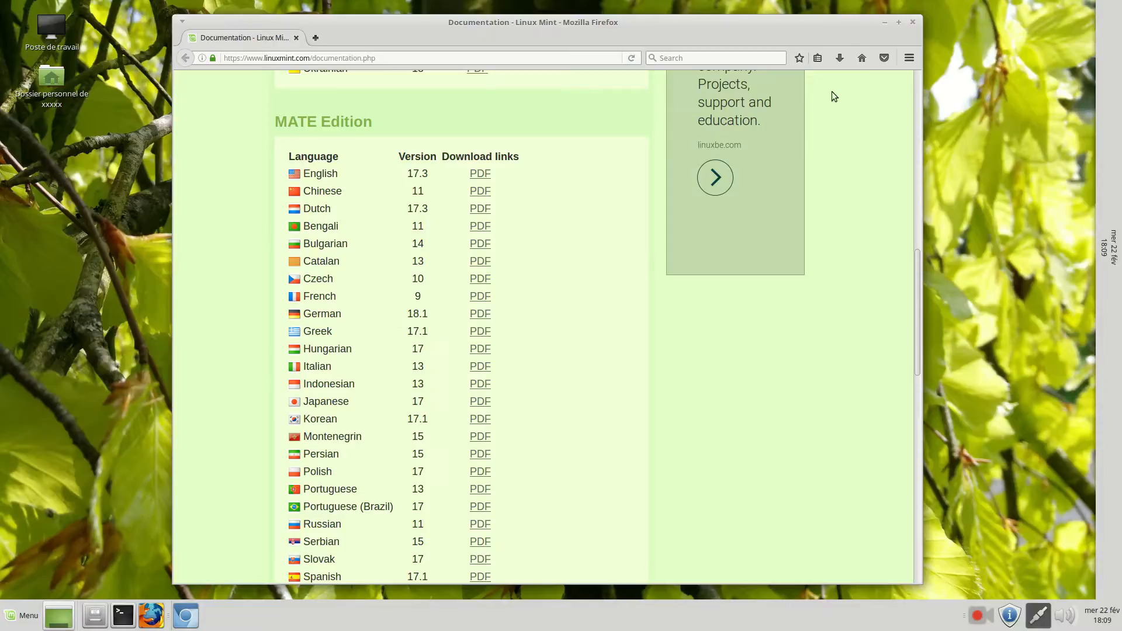
{"action": "left_click", "coordinate": [912, 21]}
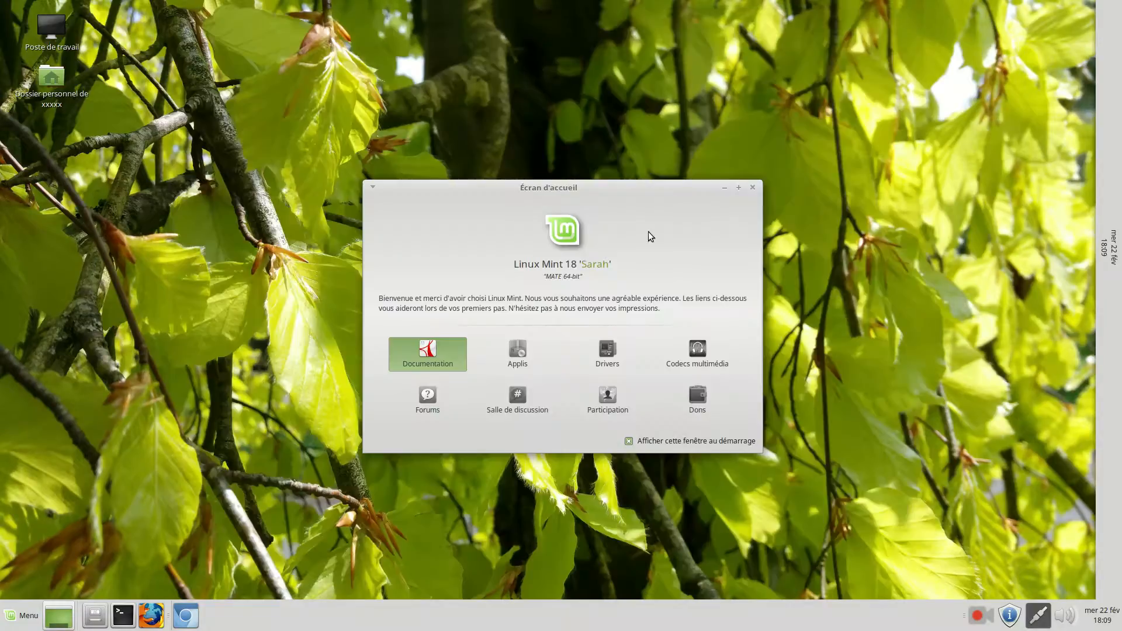
Open the software manager from the welcome screen, authorizing it with the account password
{"action": "left_click", "coordinate": [522, 359]}
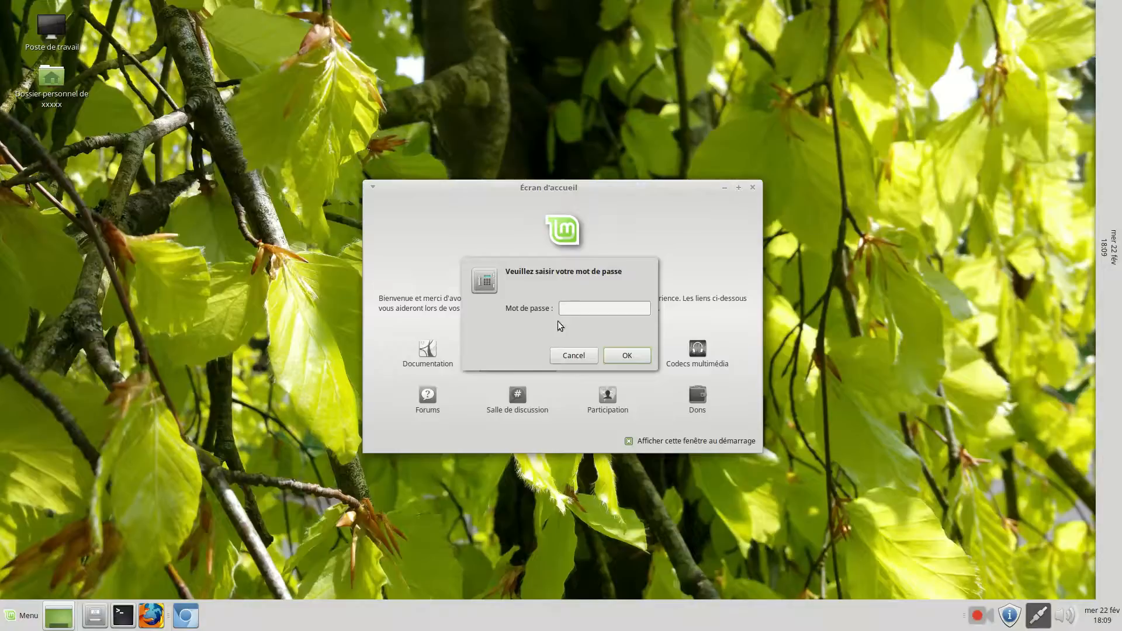
{"action": "type", "text": "•••"}
{"action": "left_click", "coordinate": [623, 359]}
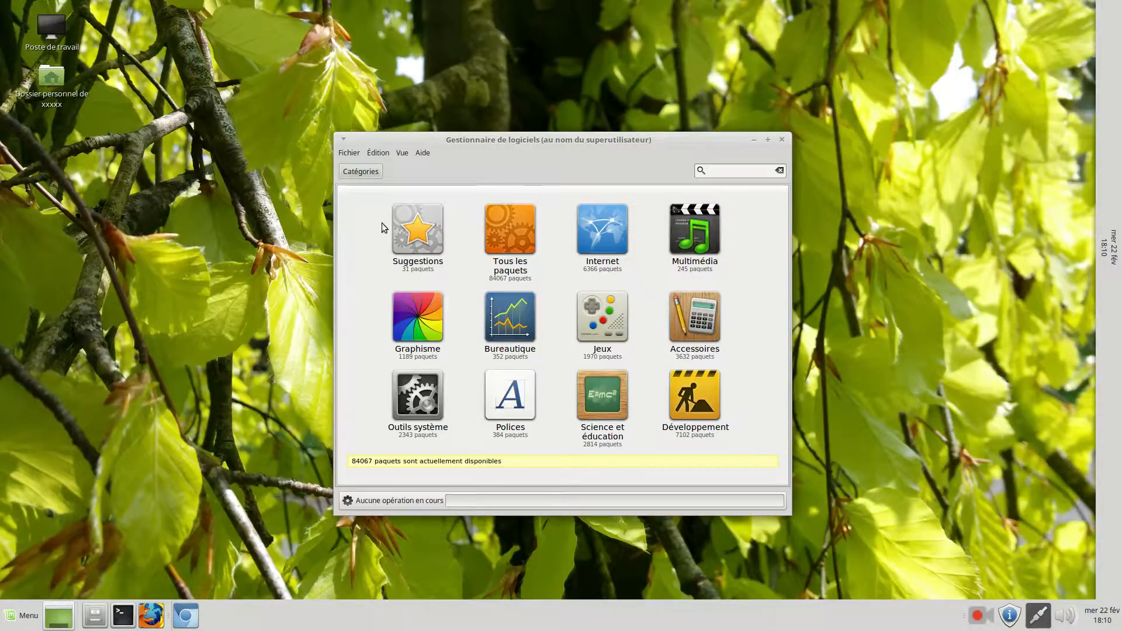
Browse the recommended packages in the Suggestions category and close the software manager
{"action": "left_click", "coordinate": [434, 234]}
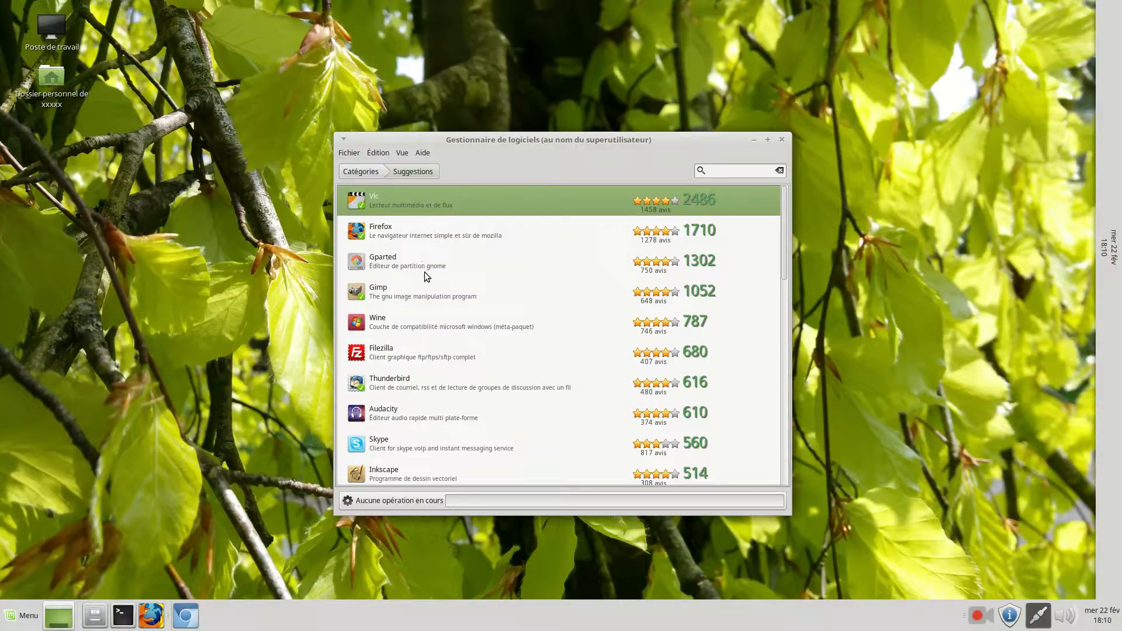
{"action": "scroll", "coordinate": [423, 270], "scroll_direction": "down", "scroll_amount": 15}
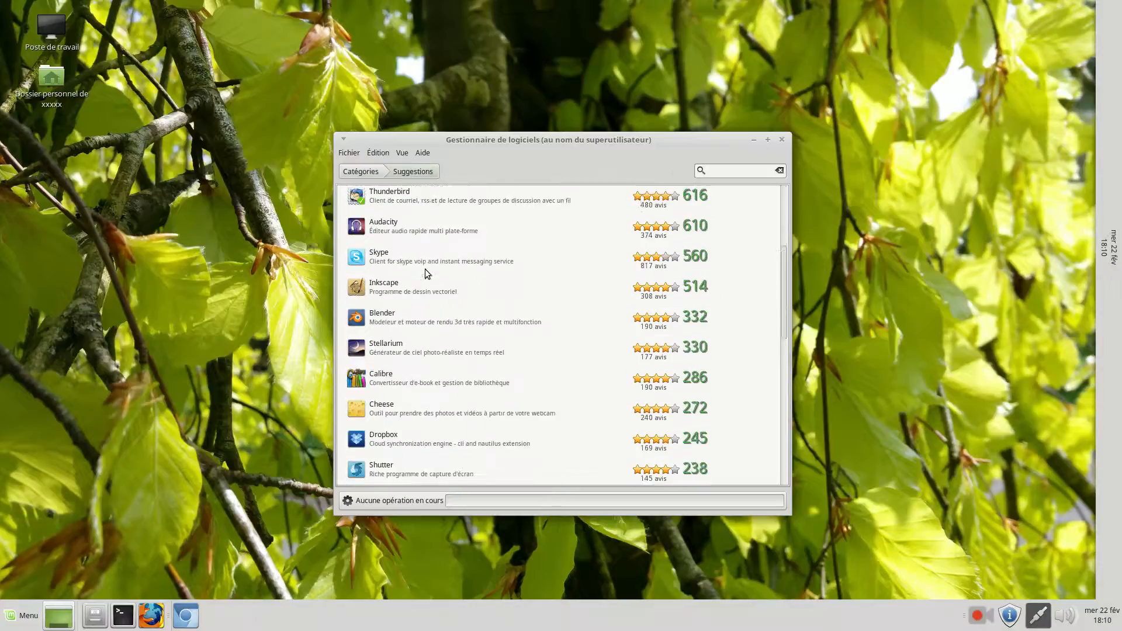
{"action": "scroll", "coordinate": [422, 266], "scroll_direction": "down", "scroll_amount": 3}
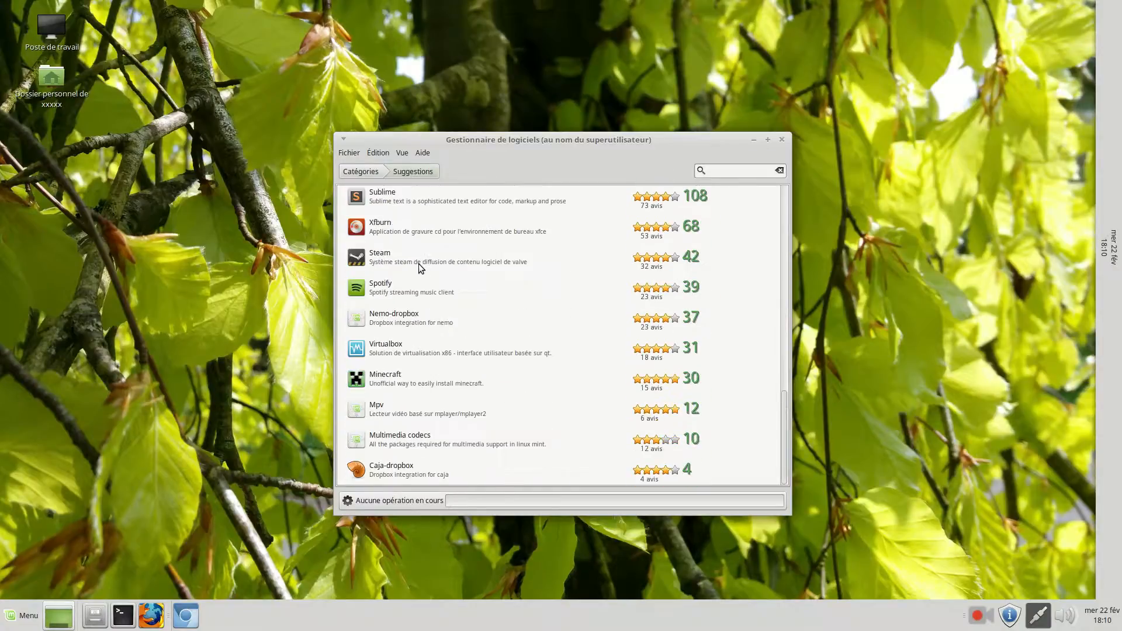
{"action": "scroll", "coordinate": [426, 403], "scroll_direction": "up", "scroll_amount": 15}
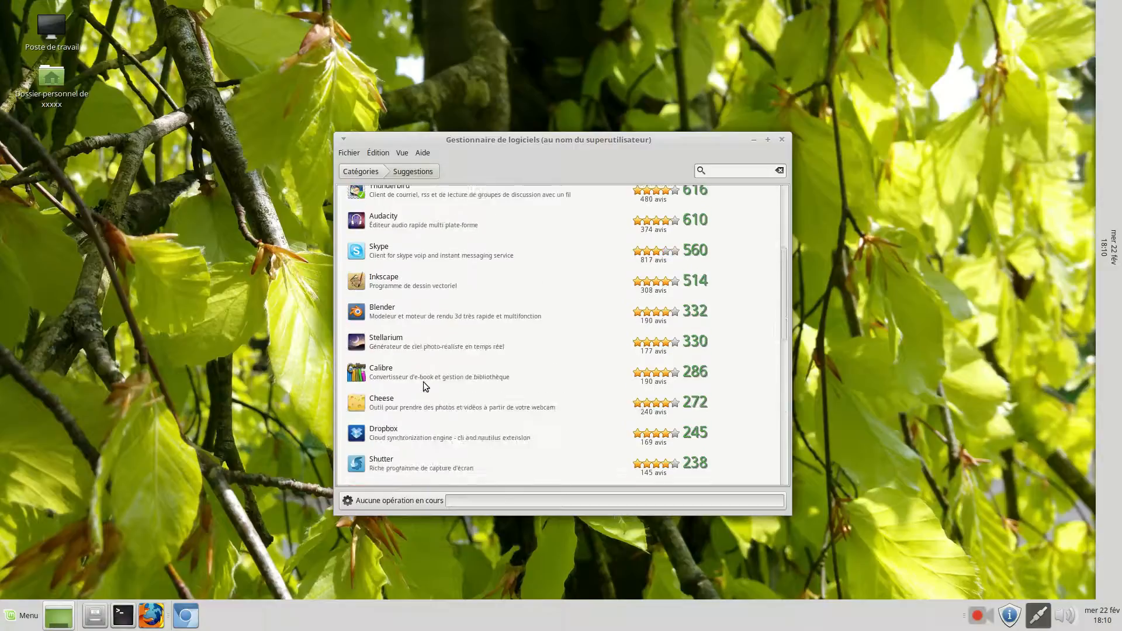
{"action": "left_click", "coordinate": [782, 140]}
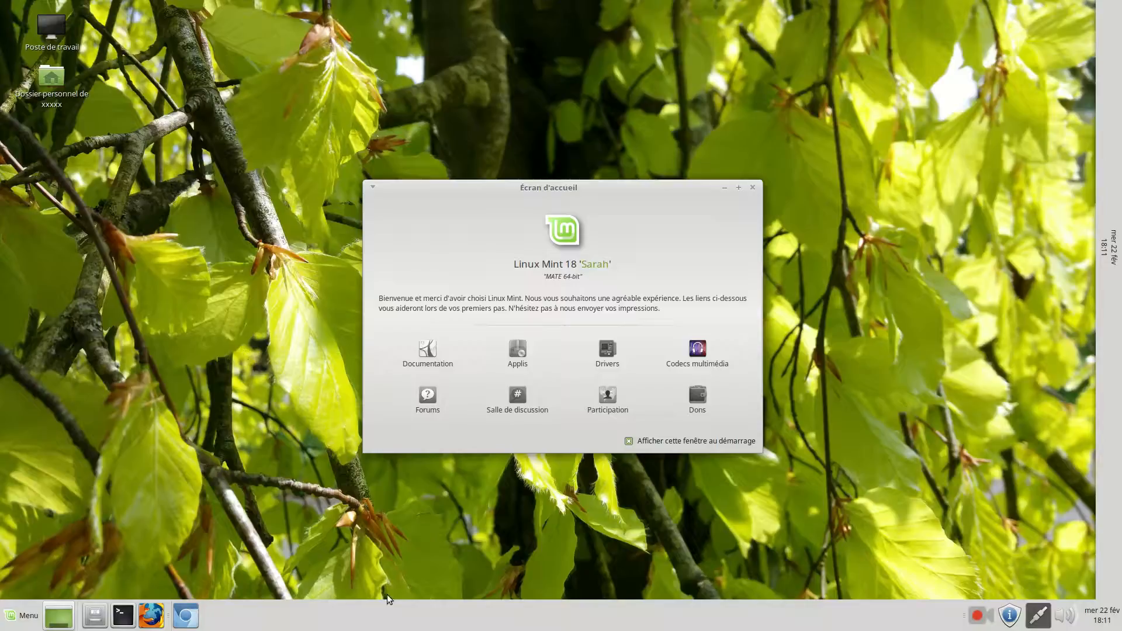
Add the Éteindre... item to the horizontal panel and move it close to the application launchers
{"action": "right_click", "coordinate": [409, 623]}
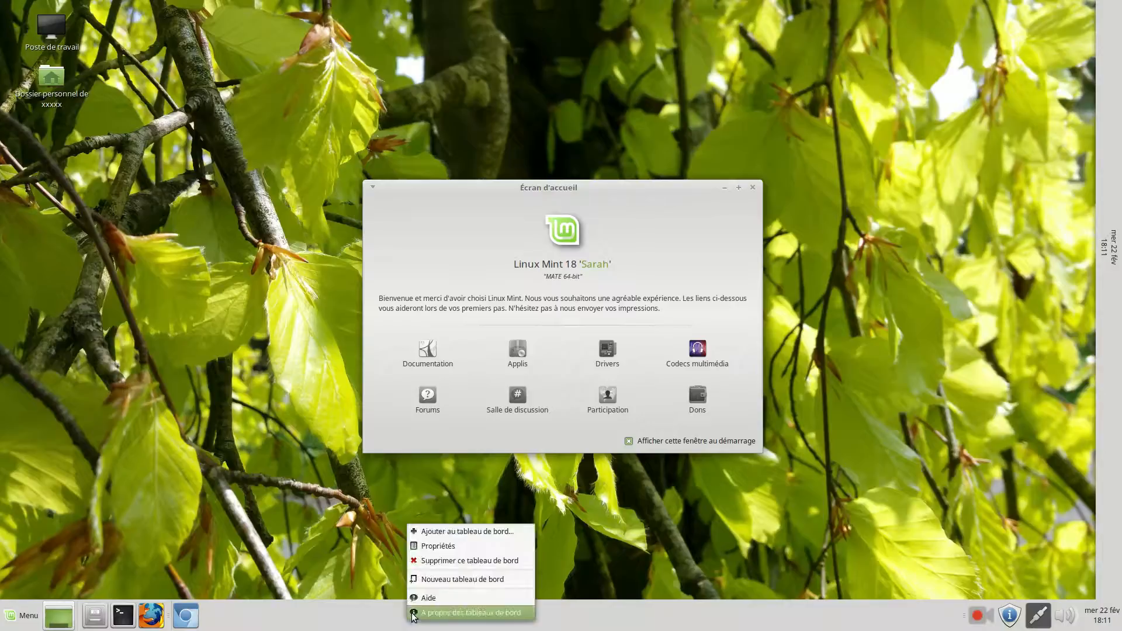
{"action": "left_click", "coordinate": [436, 533]}
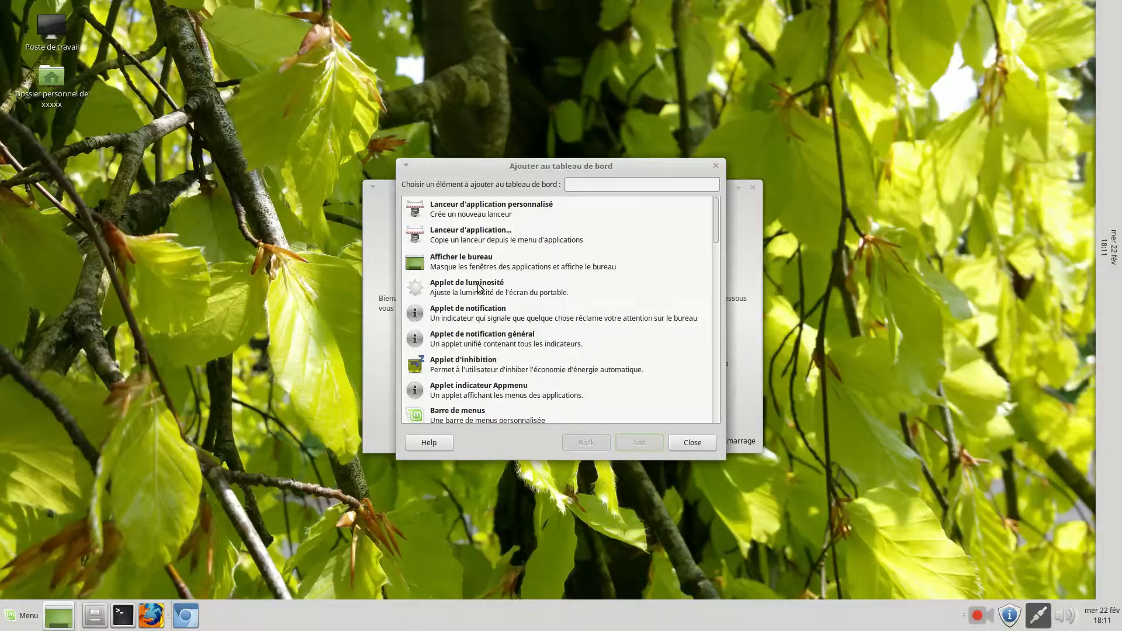
{"action": "scroll", "coordinate": [479, 287], "scroll_direction": "down", "scroll_amount": 2}
{"action": "scroll", "coordinate": [478, 287], "scroll_direction": "down", "scroll_amount": 4}
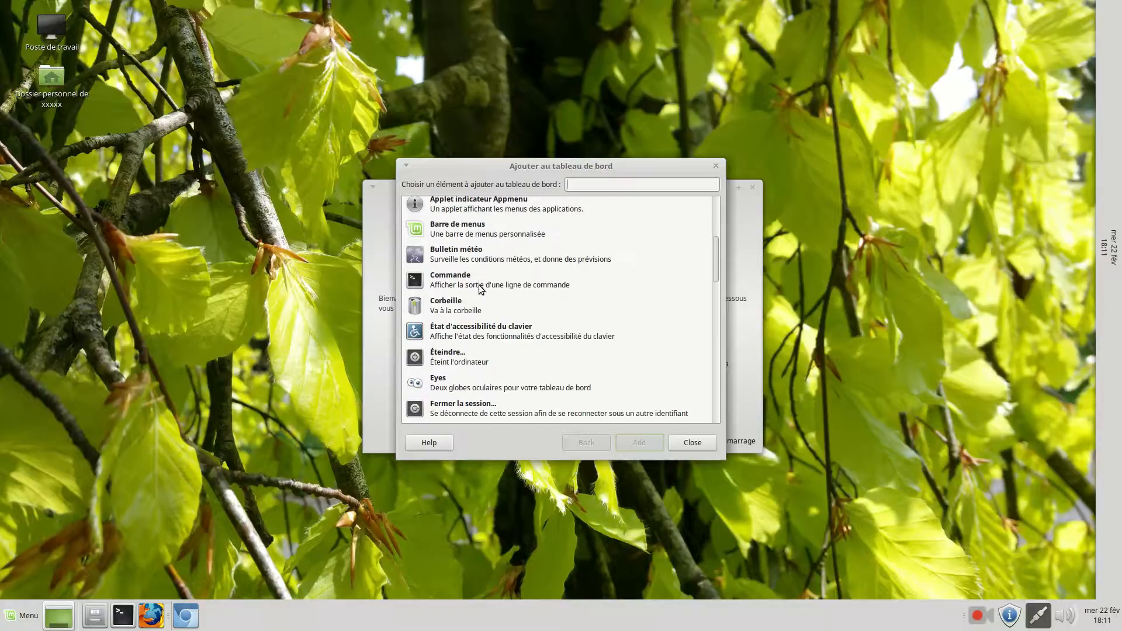
{"action": "left_click", "coordinate": [472, 358]}
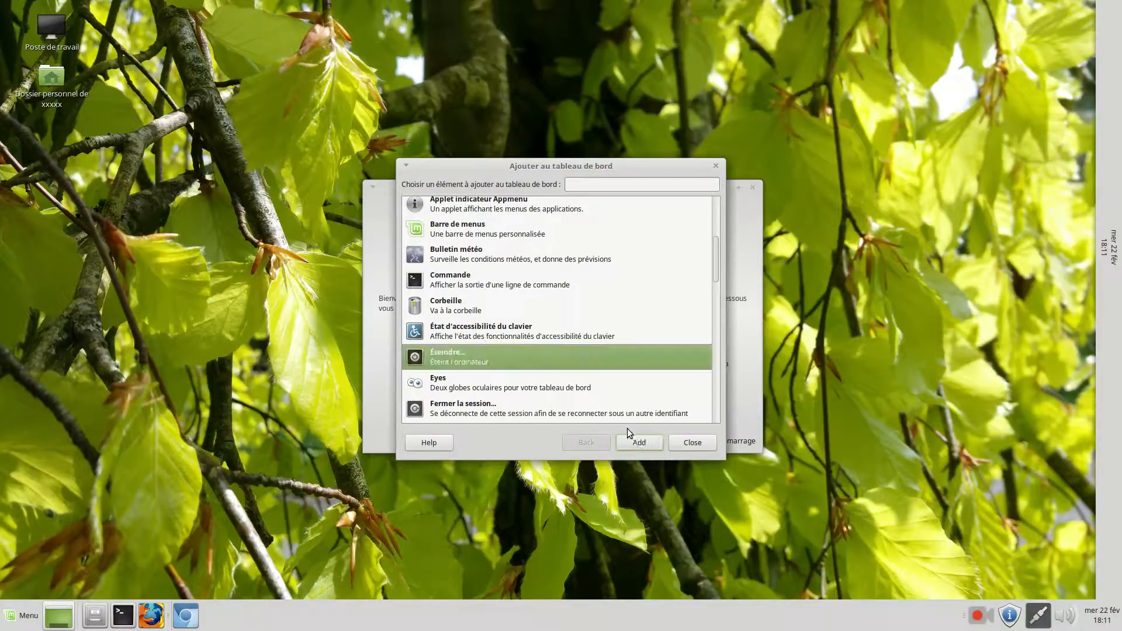
{"action": "left_click", "coordinate": [640, 443]}
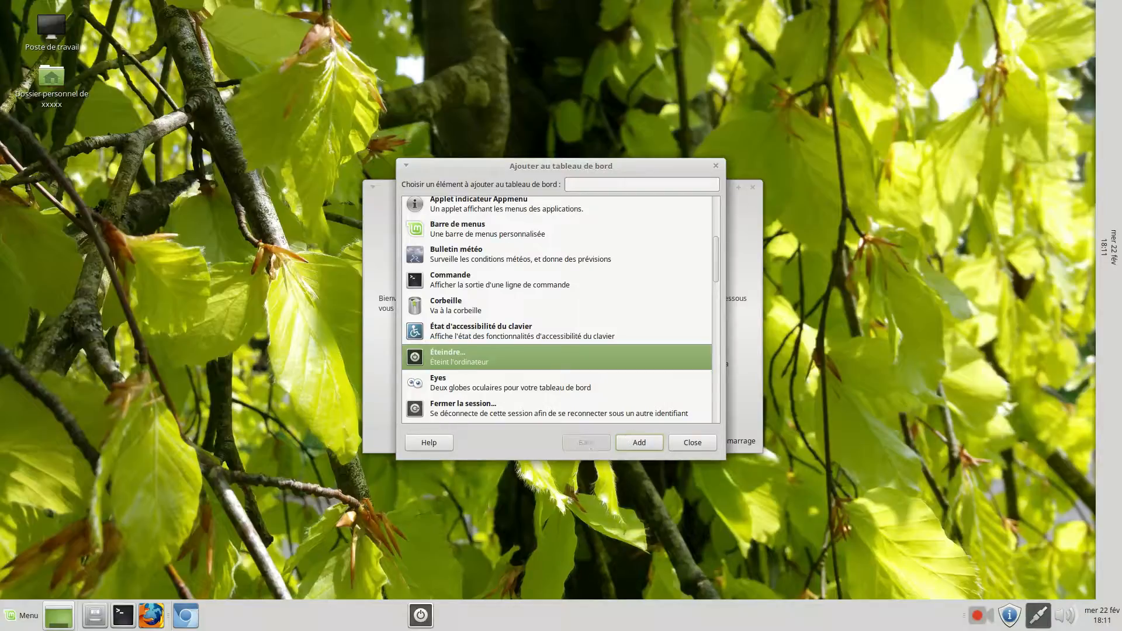
{"action": "left_click_drag", "start_coordinate": [345, 622], "coordinate": [238, 615]}
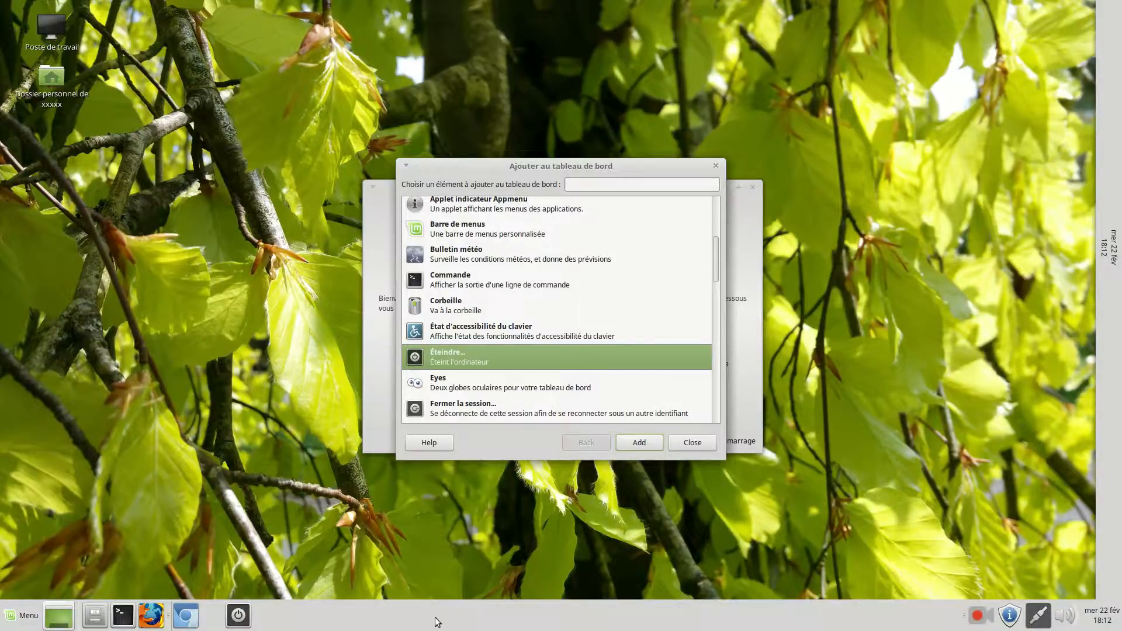
Add the Horloge applet to the horizontal panel and move it beside the notification icons
{"action": "left_click", "coordinate": [468, 381]}
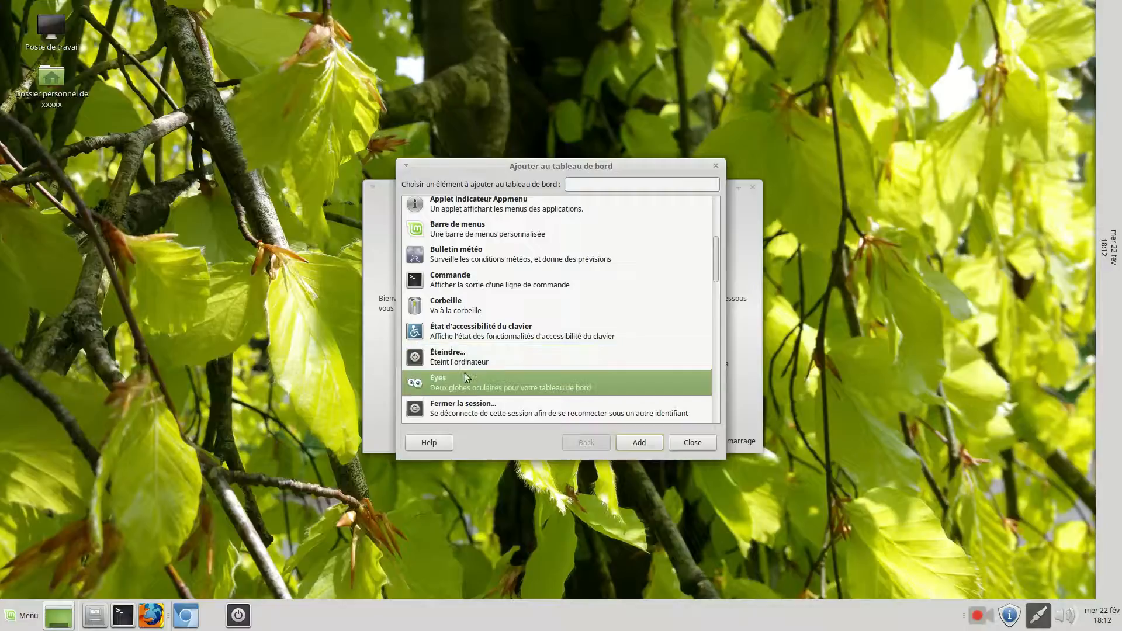
{"action": "scroll", "coordinate": [467, 377], "scroll_direction": "down", "scroll_amount": 2}
{"action": "left_click", "coordinate": [460, 396]}
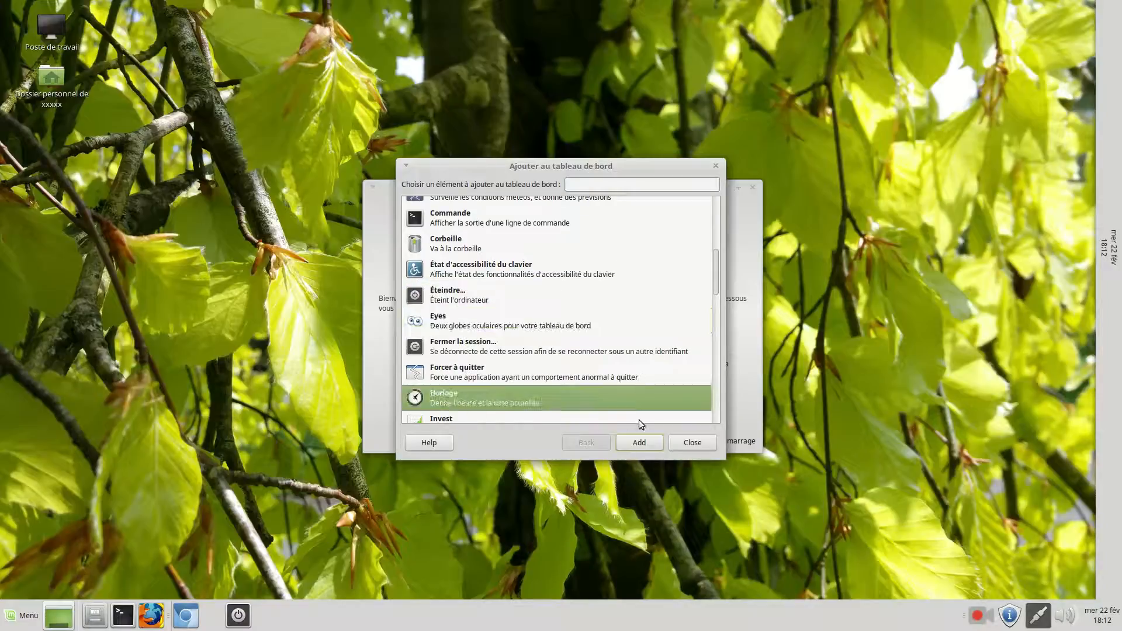
{"action": "left_click", "coordinate": [649, 445]}
{"action": "right_click", "coordinate": [433, 620]}
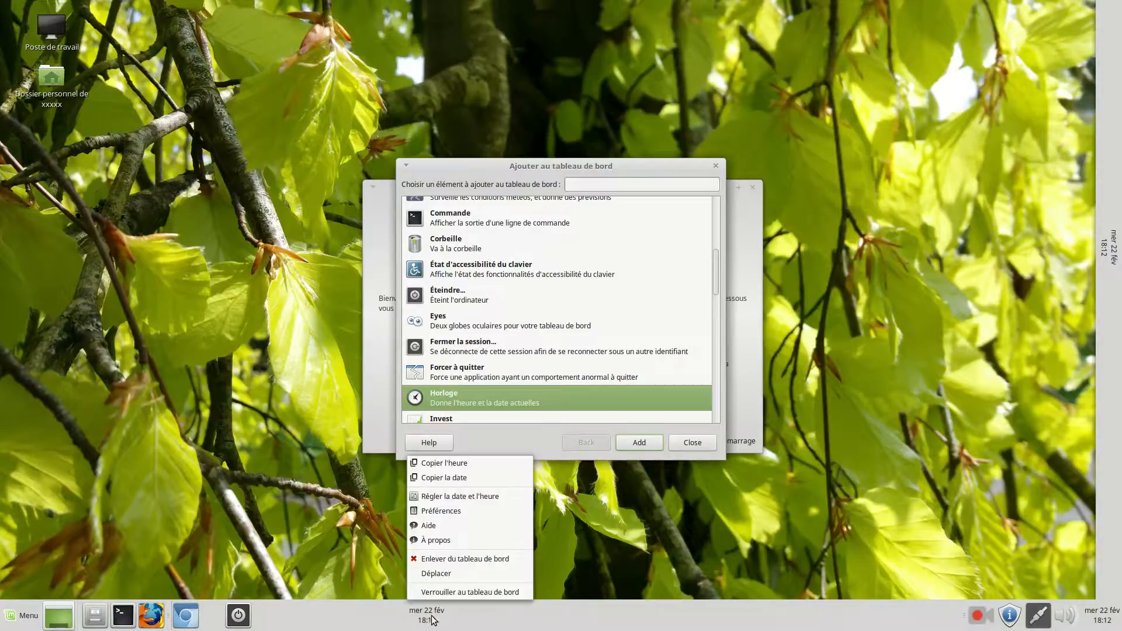
{"action": "left_click", "coordinate": [439, 573]}
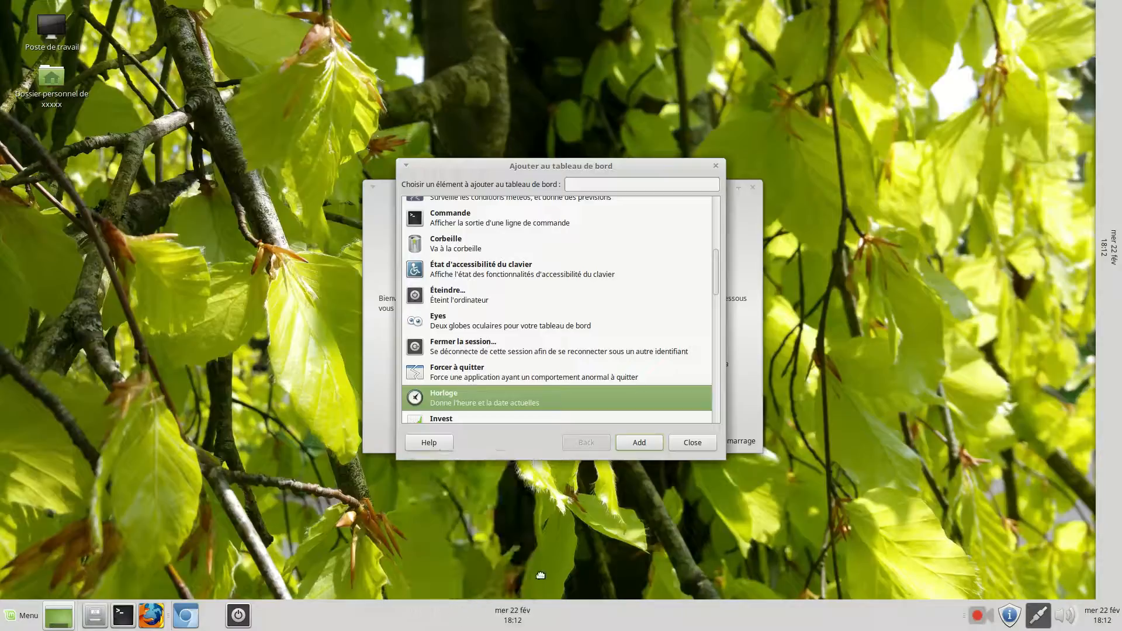
{"action": "left_click", "coordinate": [927, 534]}
Add the Forcer à quitter item to the horizontal panel
{"action": "scroll", "coordinate": [492, 296], "scroll_direction": "down", "scroll_amount": 3}
{"action": "left_click_drag", "start_coordinate": [486, 261], "coordinate": [487, 288]}
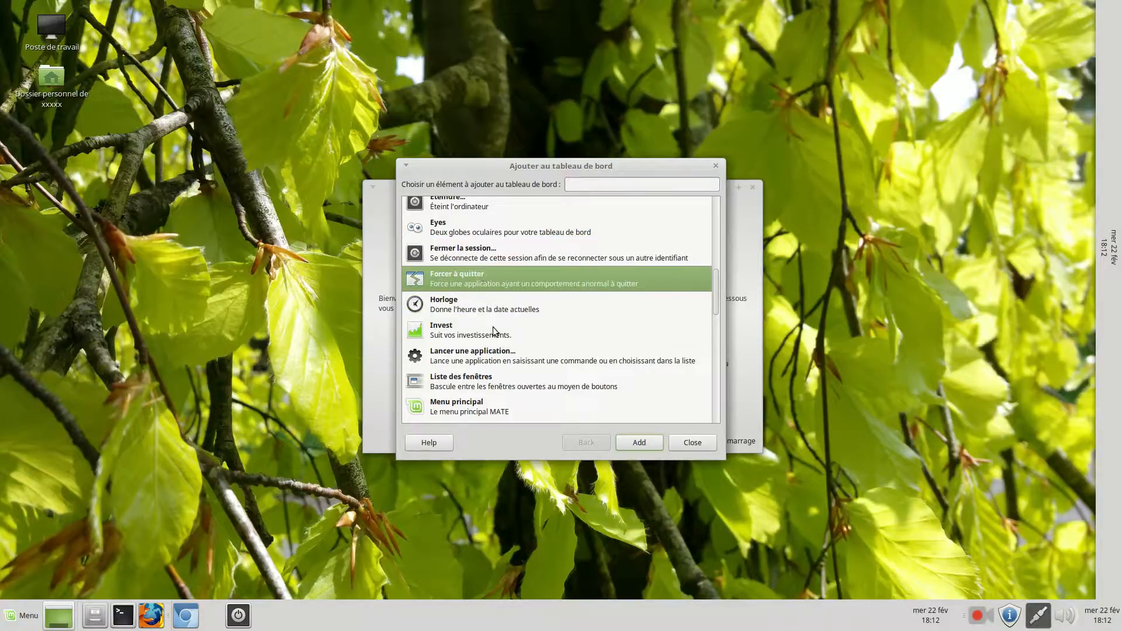
{"action": "left_click", "coordinate": [640, 442]}
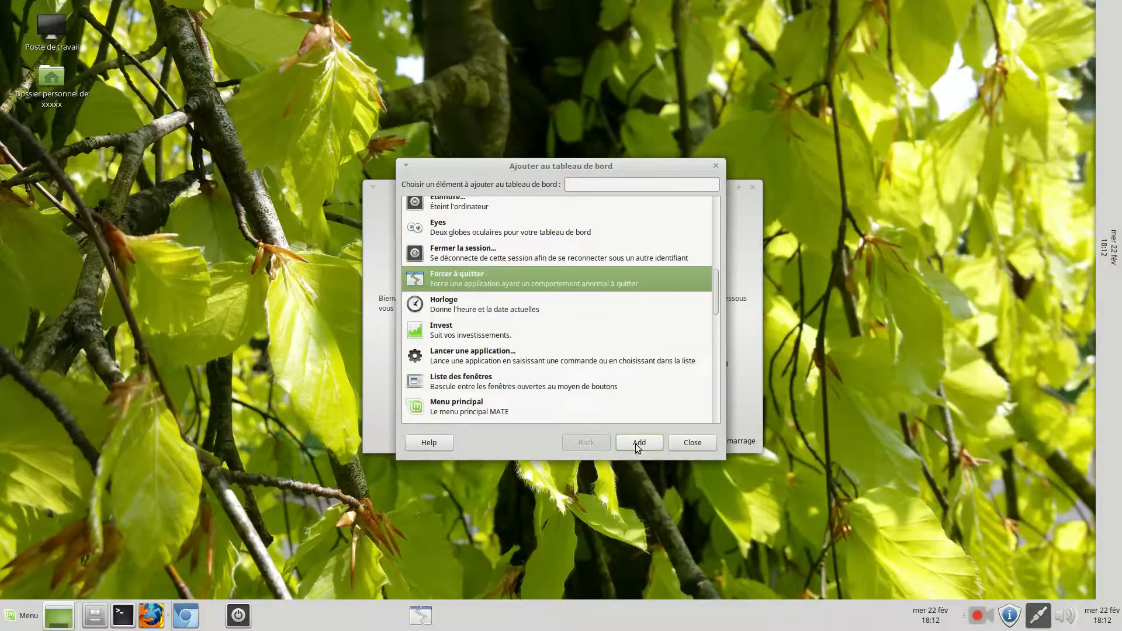
Try starting Forcer à quitter from the panel three times, cancelling each time without choosing a window
{"action": "left_click", "coordinate": [421, 616]}
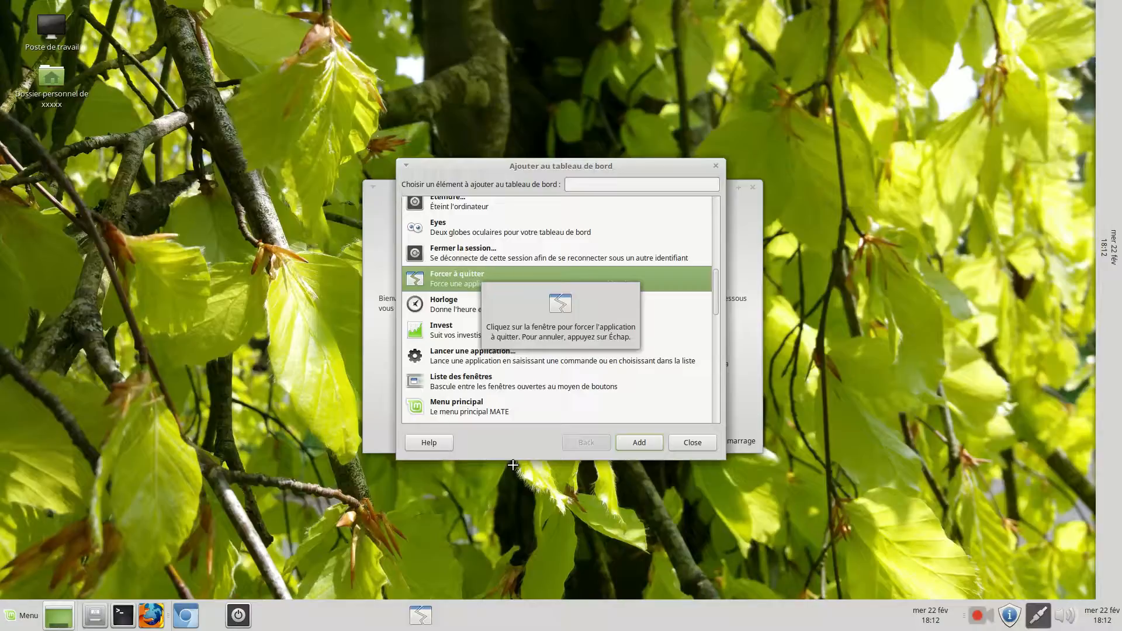
{"action": "key", "text": "Escape"}
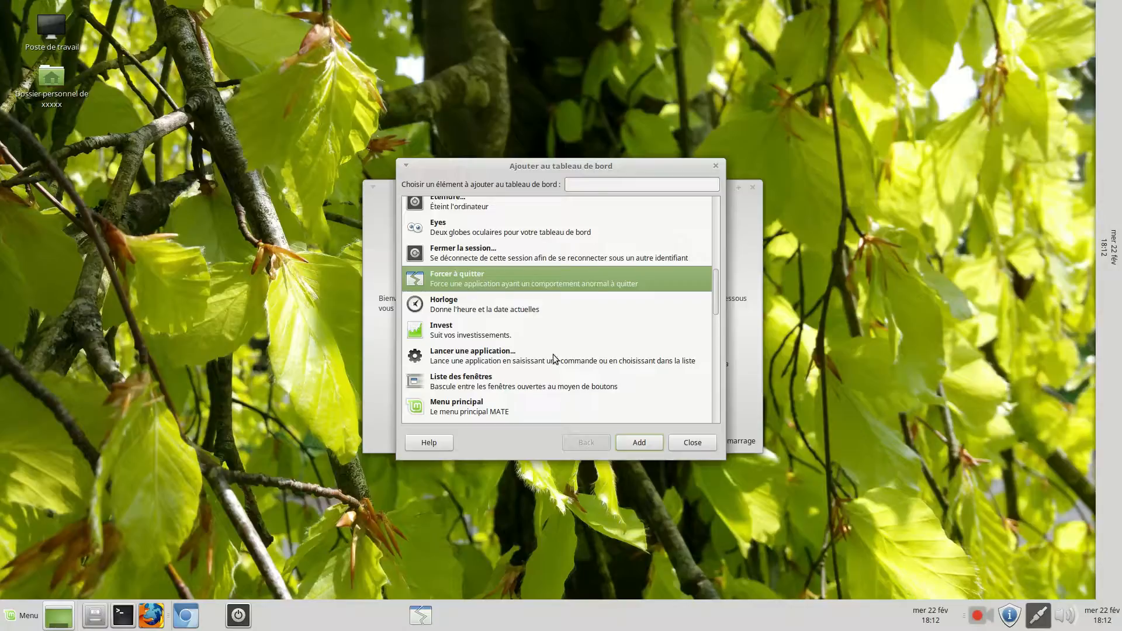
{"action": "left_click", "coordinate": [420, 615]}
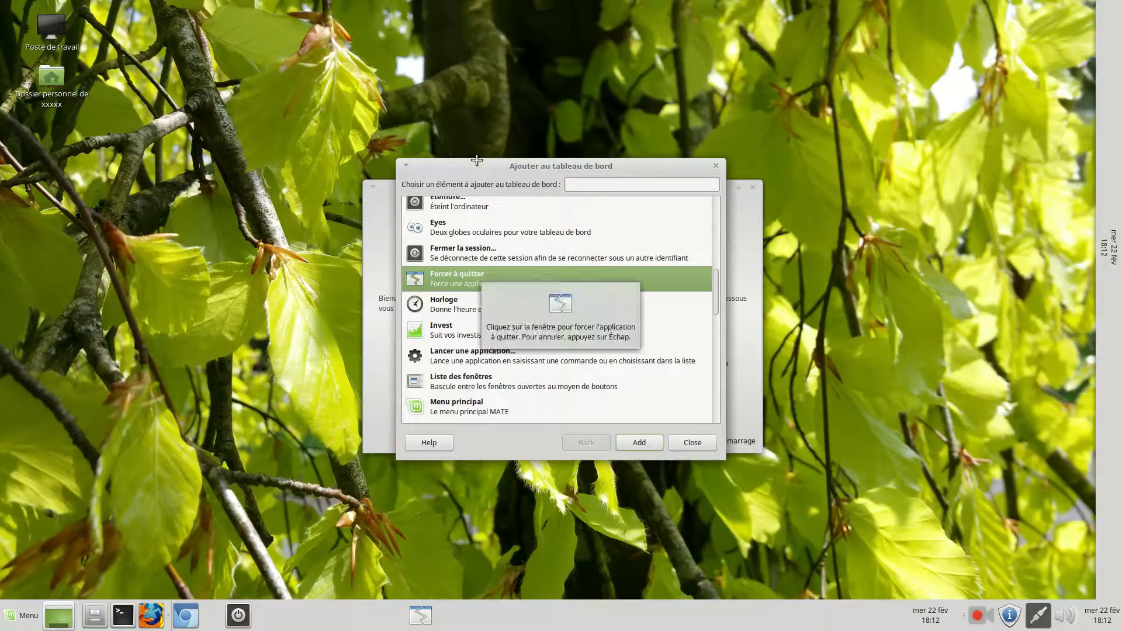
{"action": "key", "text": "Escape"}
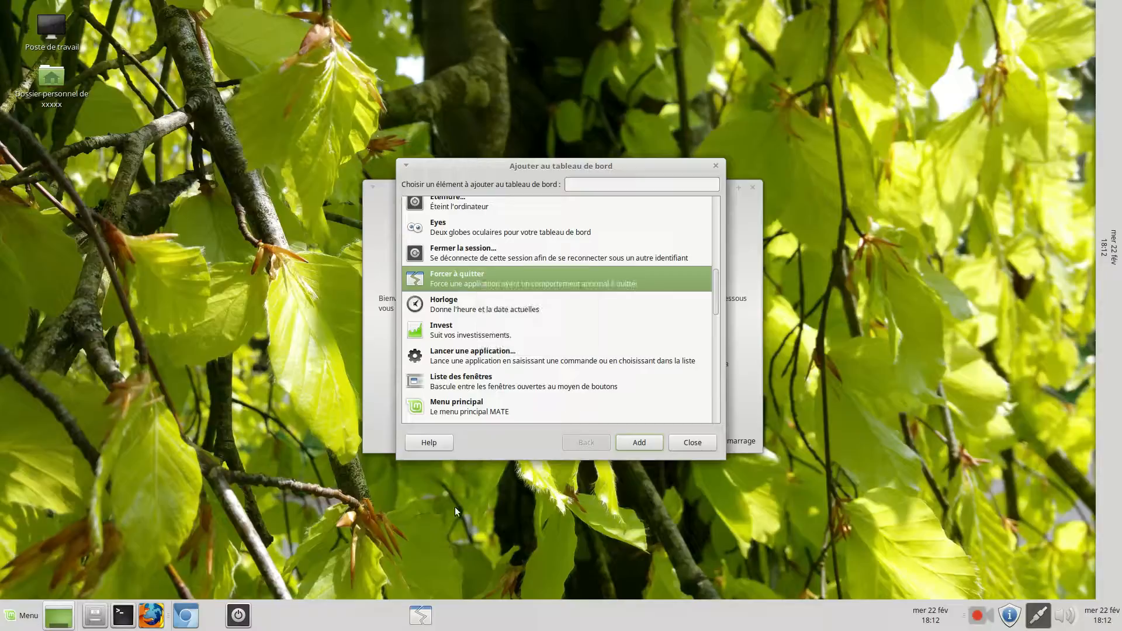
{"action": "left_click", "coordinate": [421, 614]}
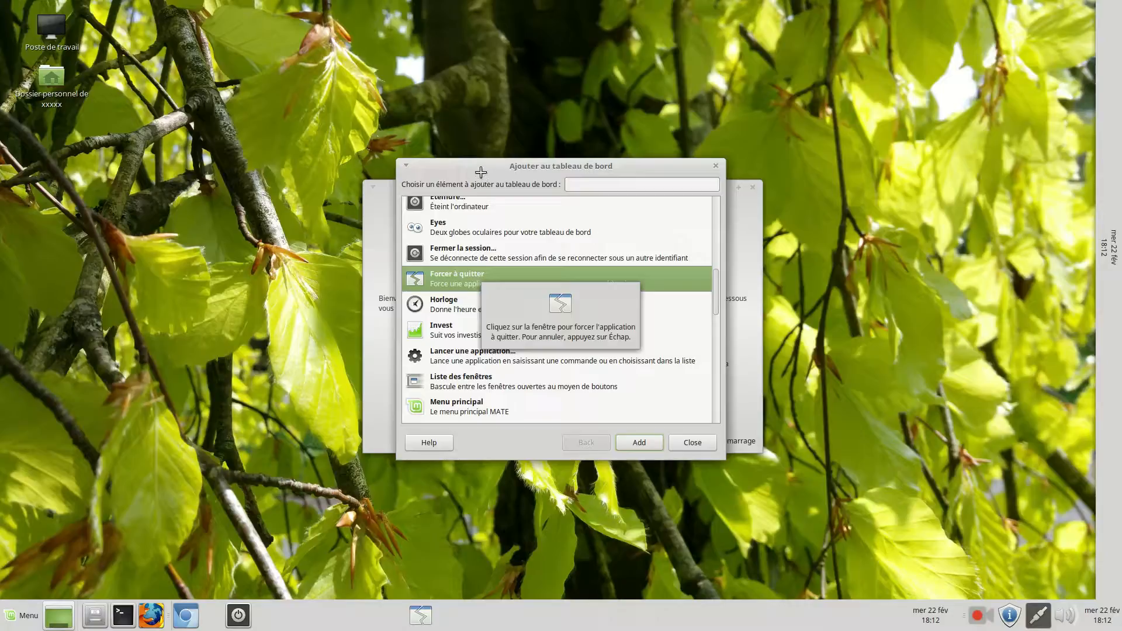
{"action": "key", "text": "Escape"}
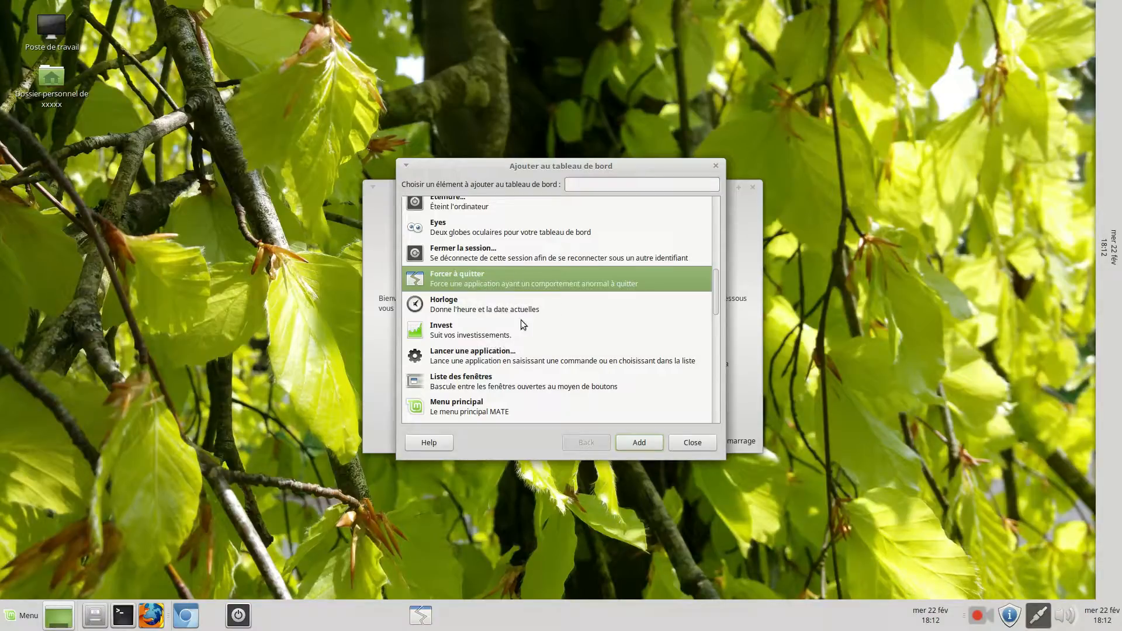
Add the Moniteur de changements de fréquence du processeur applet to the horizontal panel
{"action": "scroll", "coordinate": [525, 326], "scroll_direction": "down", "scroll_amount": 2}
{"action": "scroll", "coordinate": [529, 324], "scroll_direction": "down", "scroll_amount": 2}
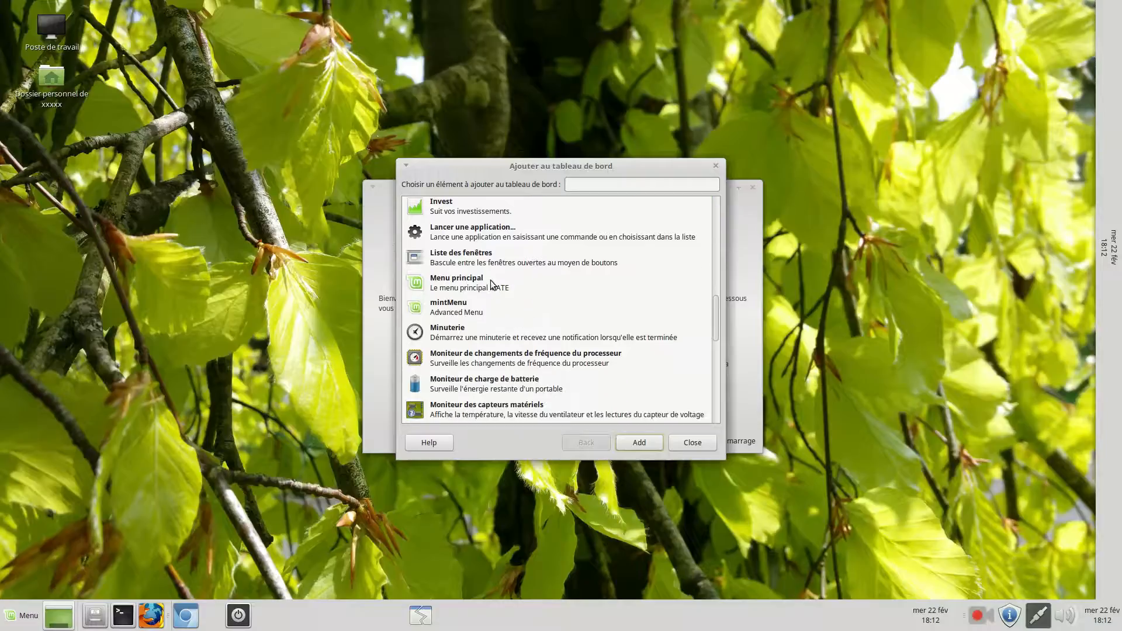
{"action": "scroll", "coordinate": [508, 310], "scroll_direction": "down", "scroll_amount": 1}
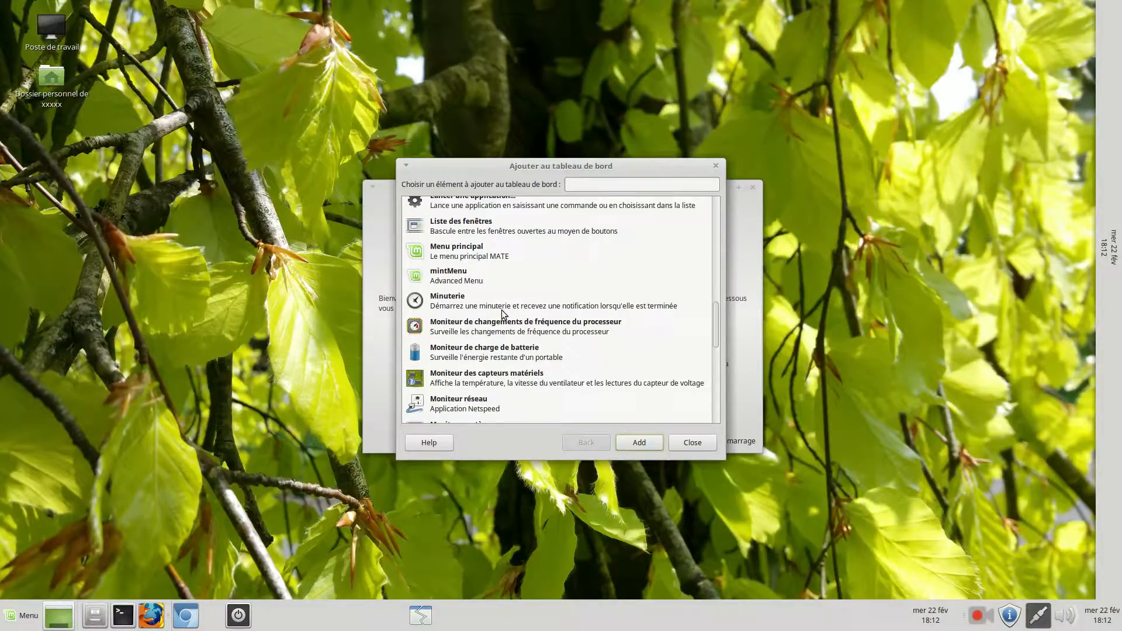
{"action": "left_click", "coordinate": [501, 331]}
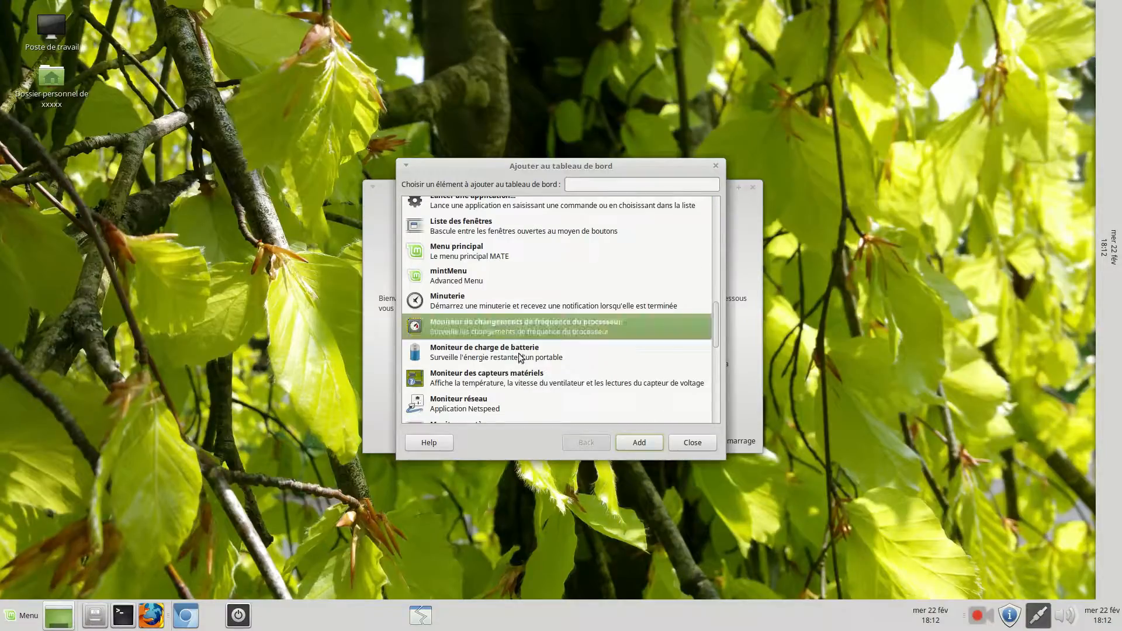
{"action": "left_click", "coordinate": [651, 442]}
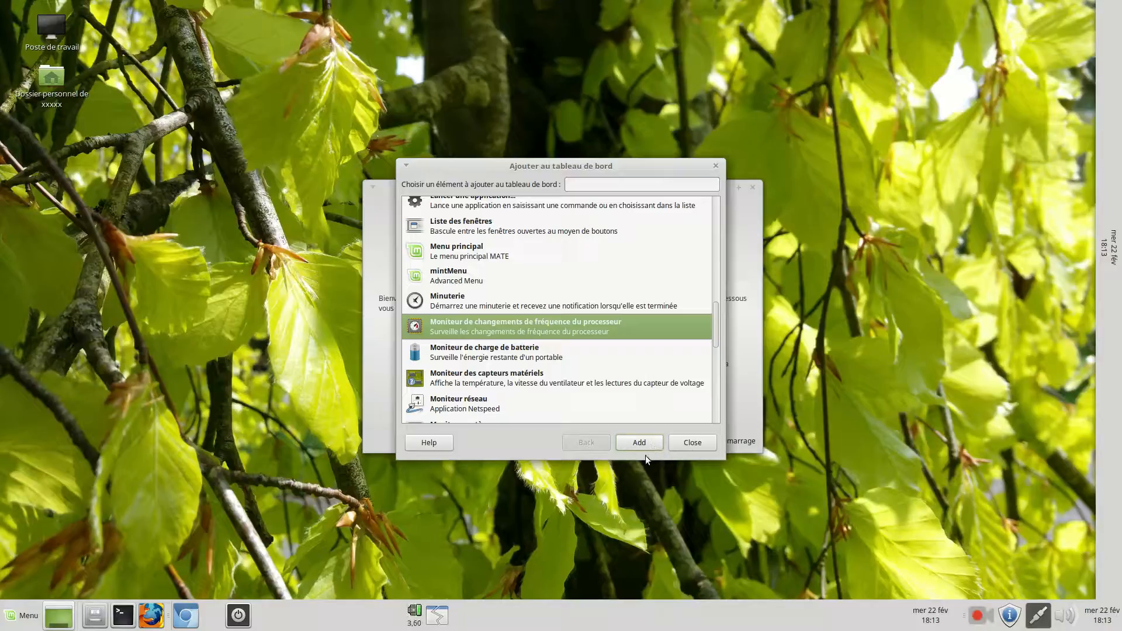
Add a second processor frequency monitor to the horizontal panel and remove one of the two
{"action": "left_click", "coordinate": [645, 442]}
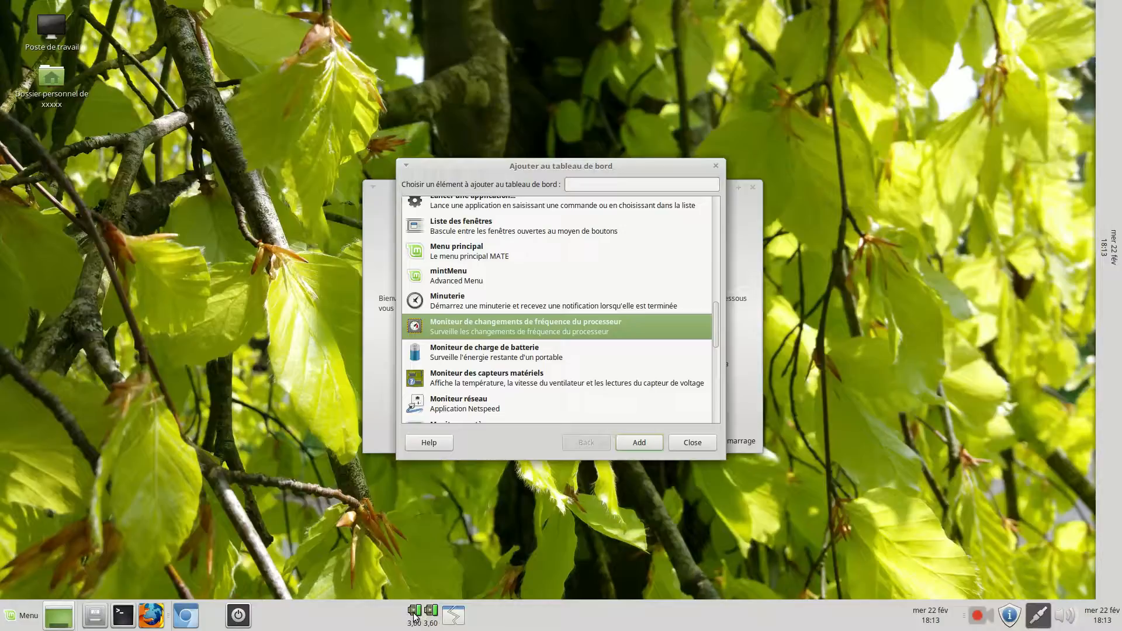
{"action": "right_click", "coordinate": [416, 609]}
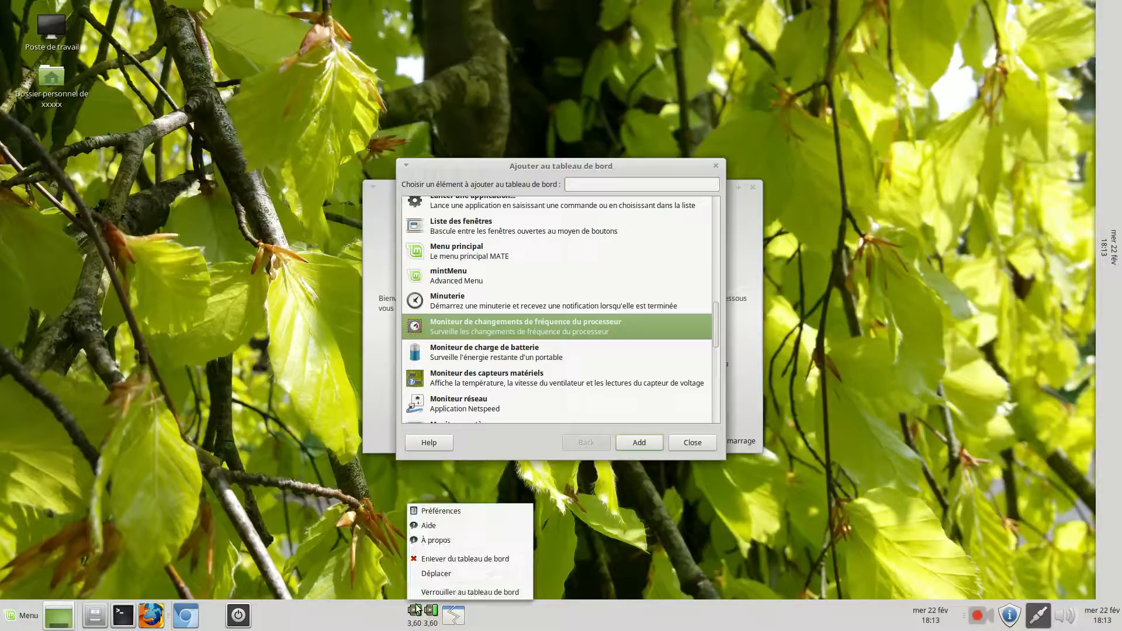
{"action": "left_click", "coordinate": [440, 572]}
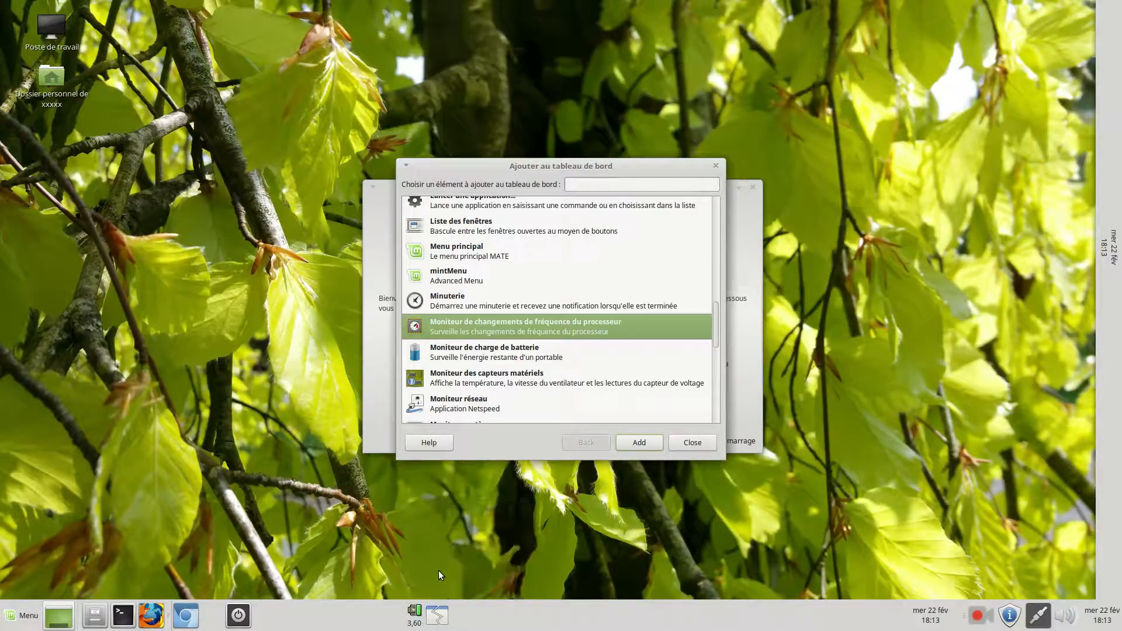
Set the processor frequency monitor to show the frequency as a percentage, keeping CPU 0 and the Graphique et texte appearance
{"action": "right_click", "coordinate": [416, 612]}
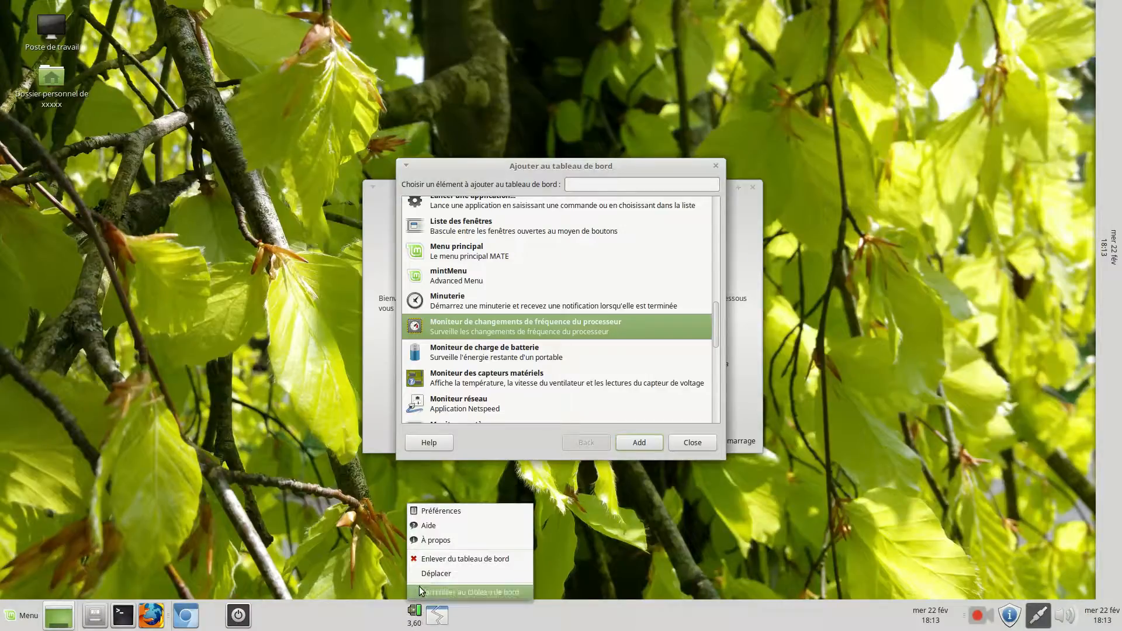
{"action": "left_click", "coordinate": [433, 509]}
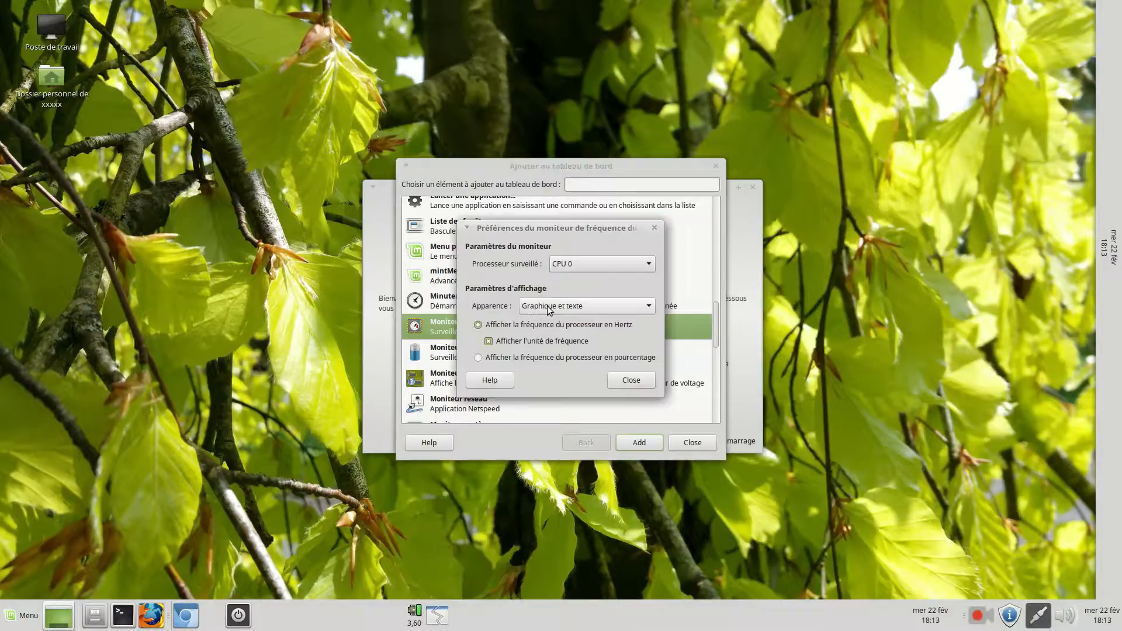
{"action": "left_click", "coordinate": [566, 310]}
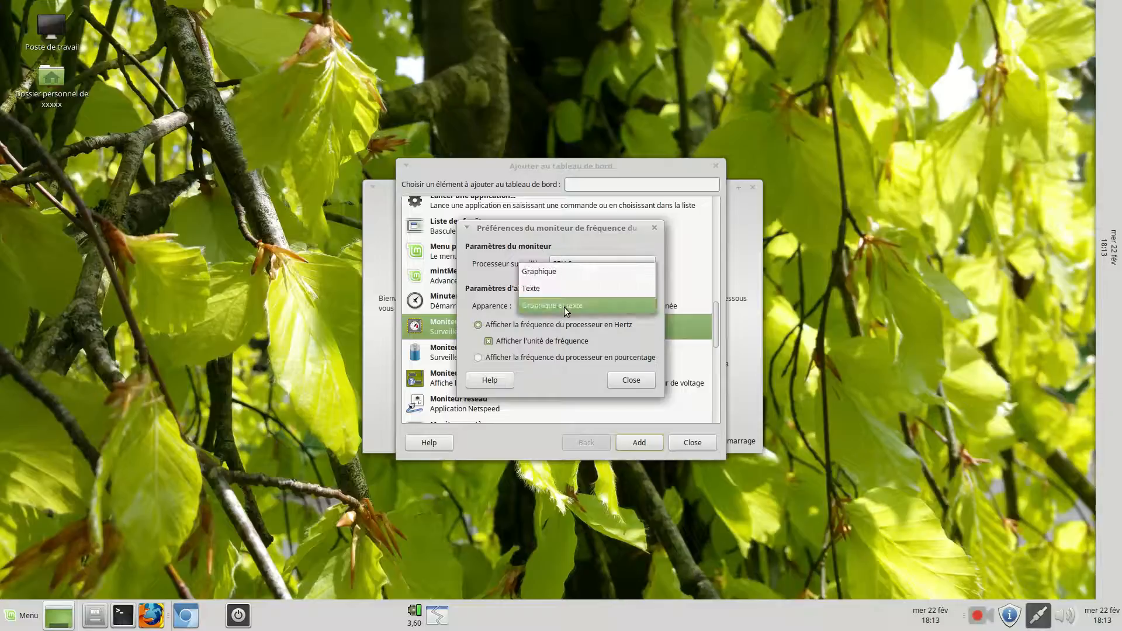
{"action": "left_click", "coordinate": [566, 306]}
{"action": "left_click", "coordinate": [535, 358]}
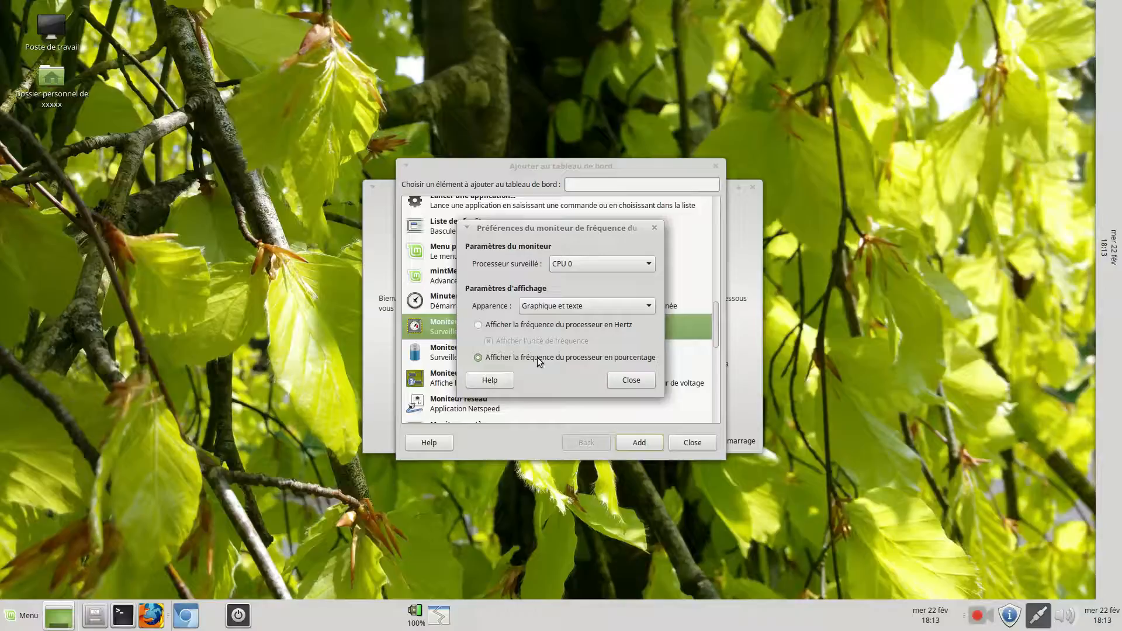
{"action": "left_click", "coordinate": [581, 267]}
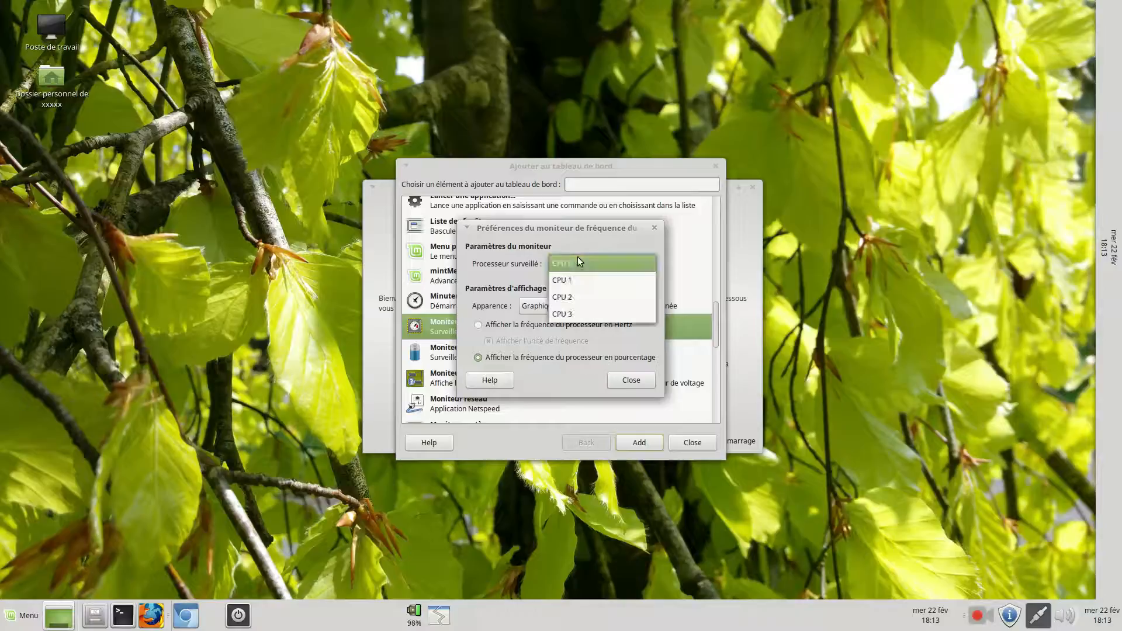
{"action": "left_click", "coordinate": [581, 266]}
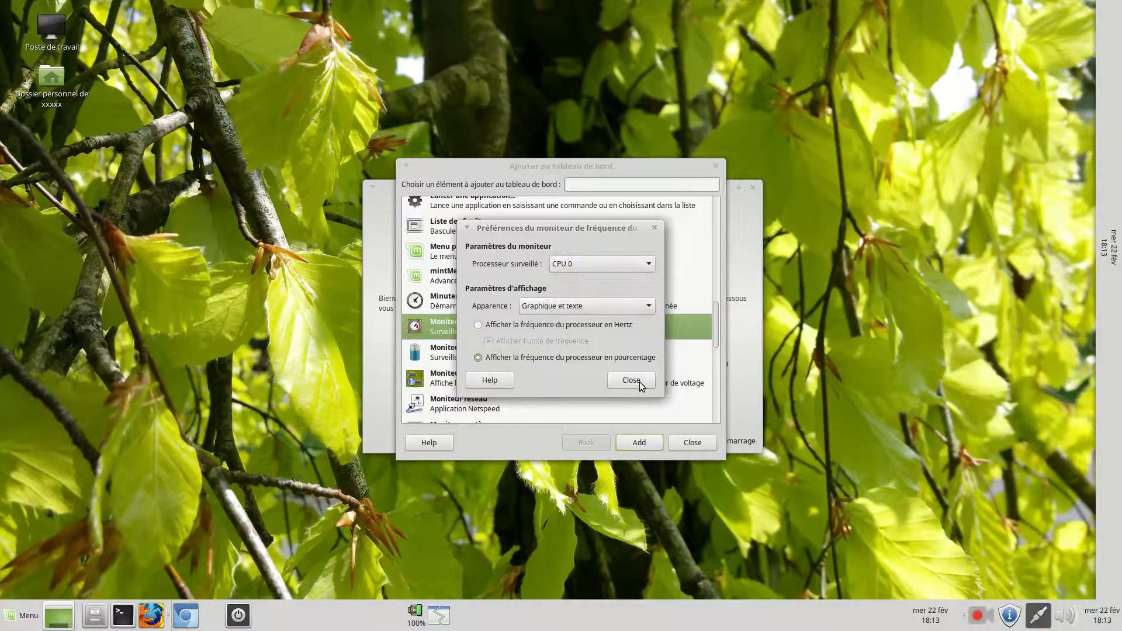
{"action": "left_click", "coordinate": [631, 380]}
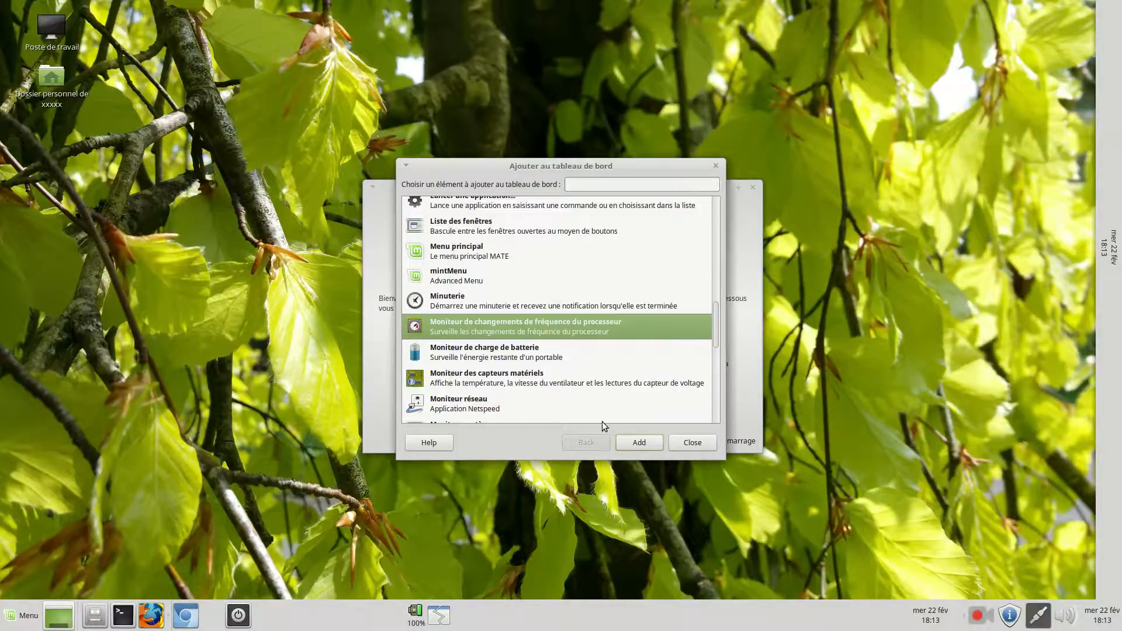
Add the Moniteur des capteurs matériels applet to the horizontal panel and remove it again
{"action": "left_click", "coordinate": [495, 381]}
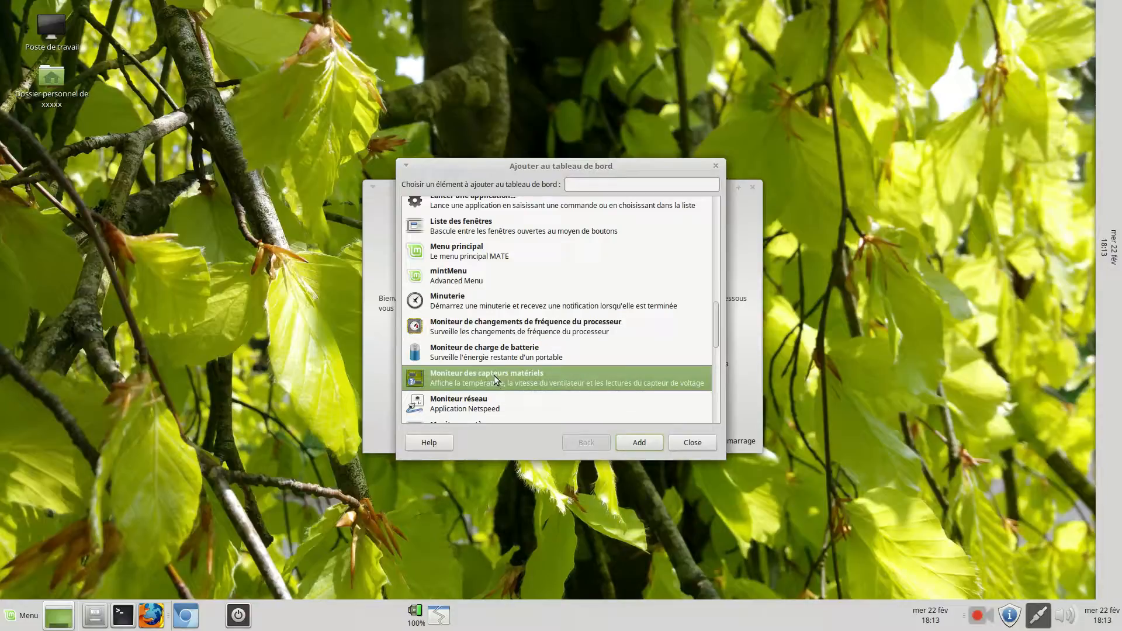
{"action": "left_click", "coordinate": [636, 445]}
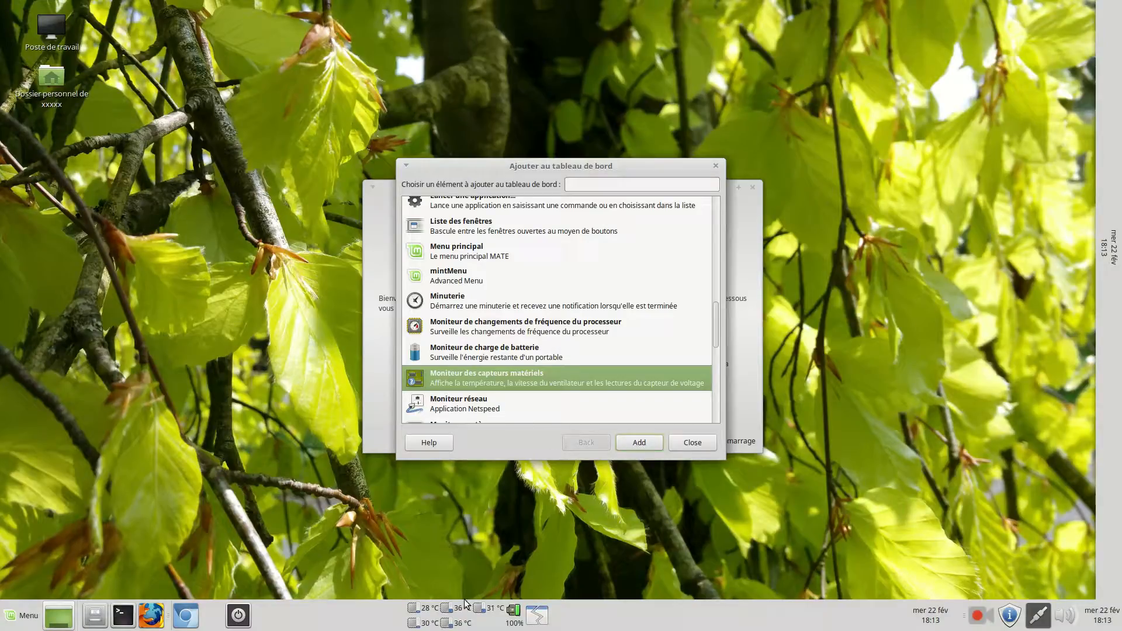
{"action": "right_click", "coordinate": [446, 618]}
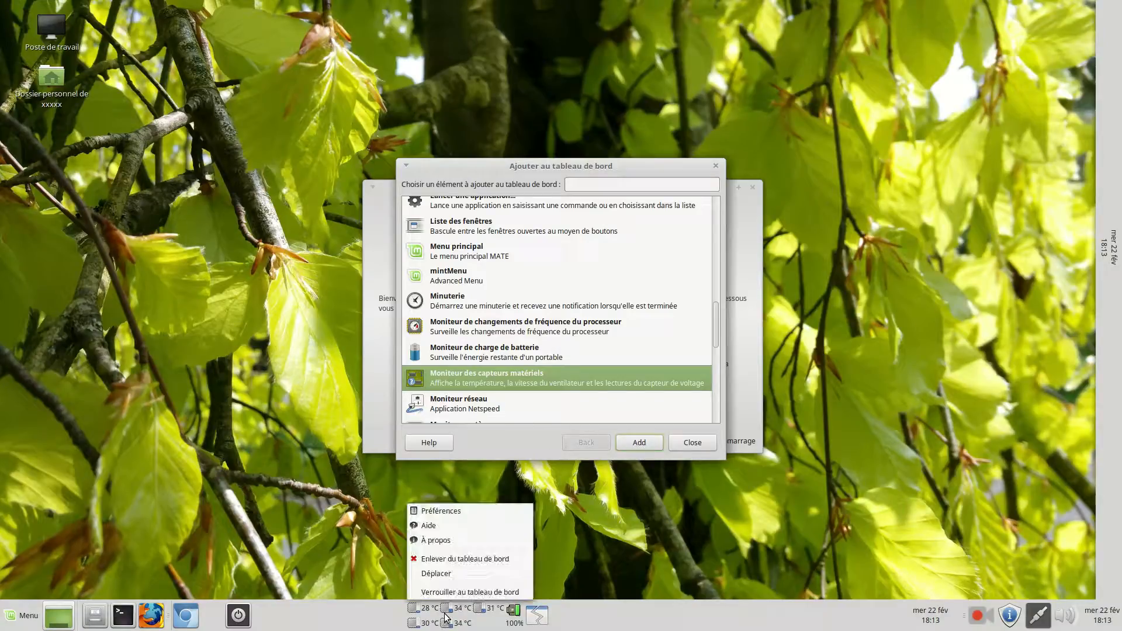
{"action": "left_click", "coordinate": [450, 562]}
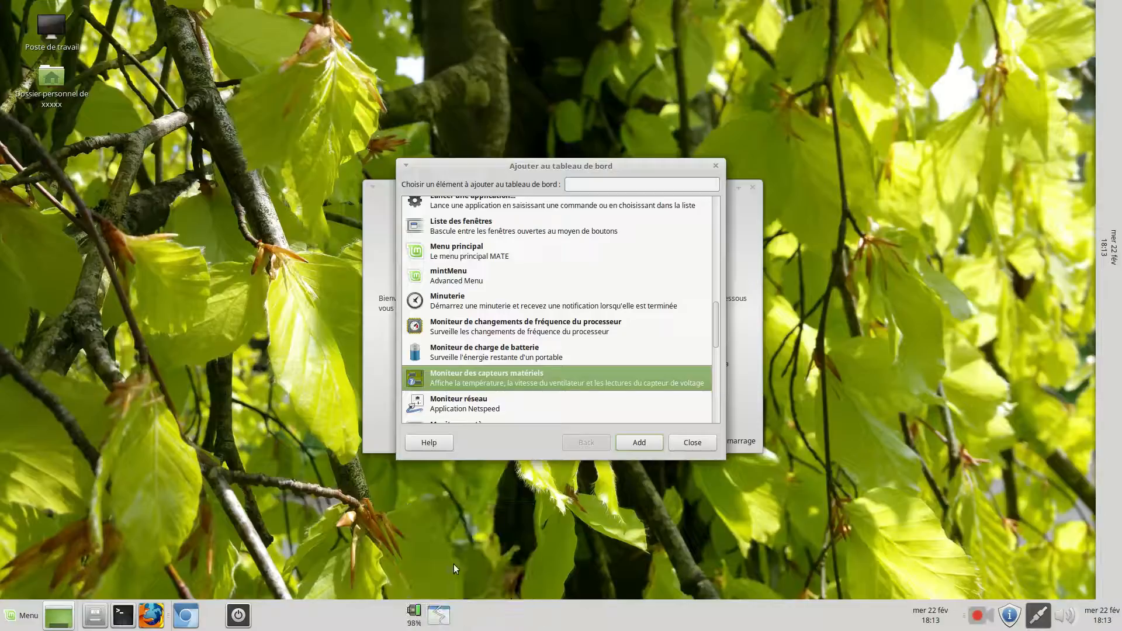
Move the Forcer à quitter item to the upper end of the vertical panel and close the Ajouter au tableau de bord dialog
{"action": "right_click", "coordinate": [439, 615]}
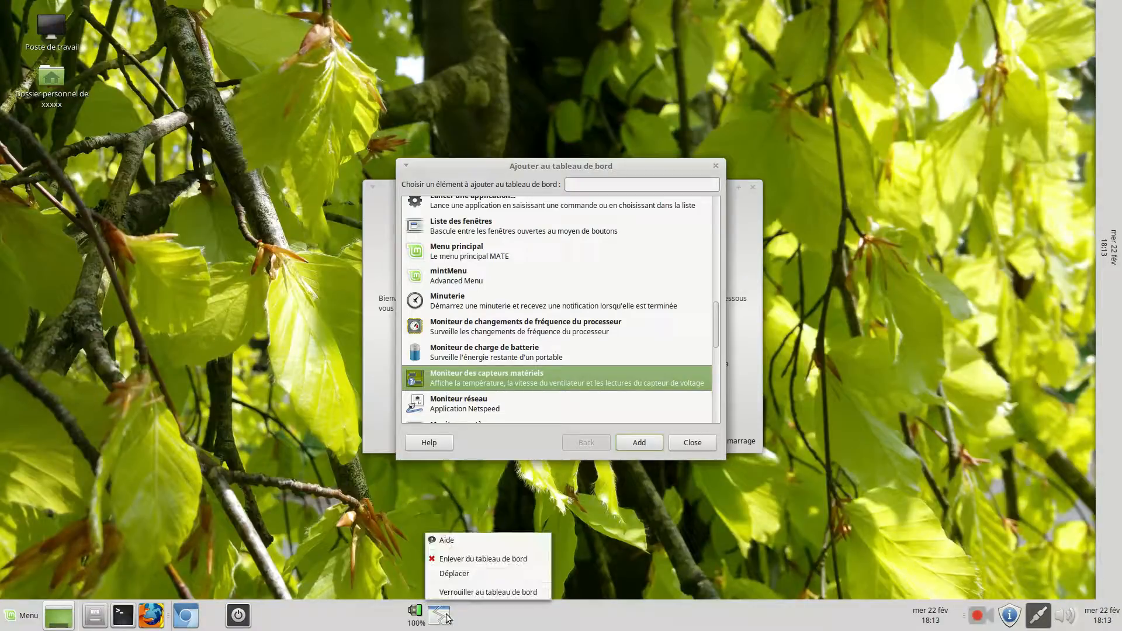
{"action": "left_click", "coordinate": [454, 573]}
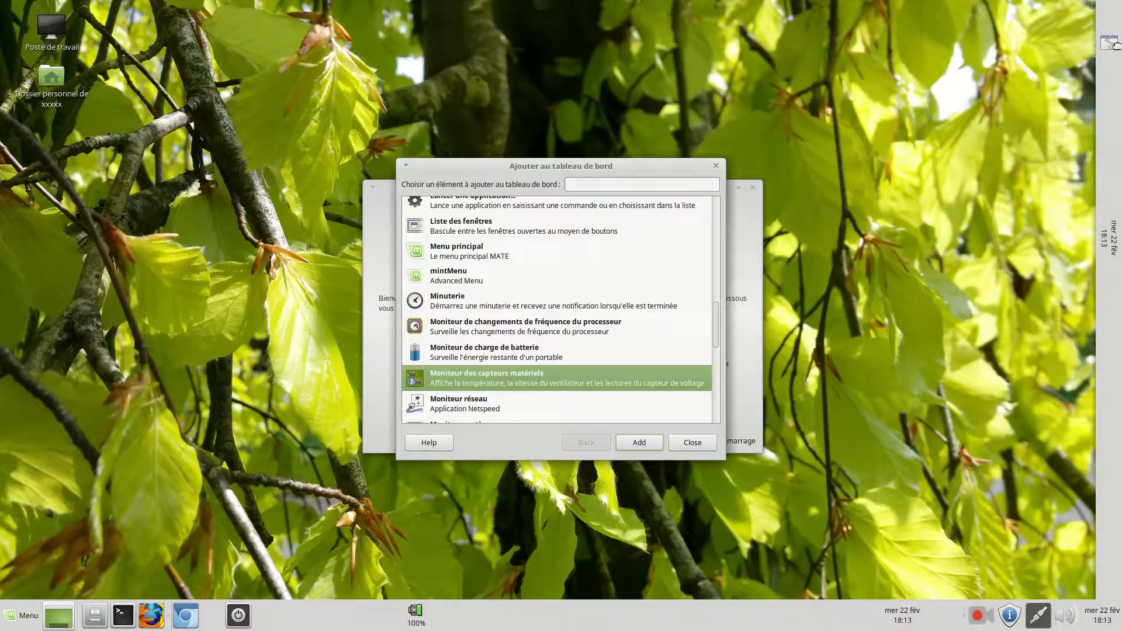
{"action": "left_click", "coordinate": [1113, 17]}
{"action": "left_click", "coordinate": [692, 442]}
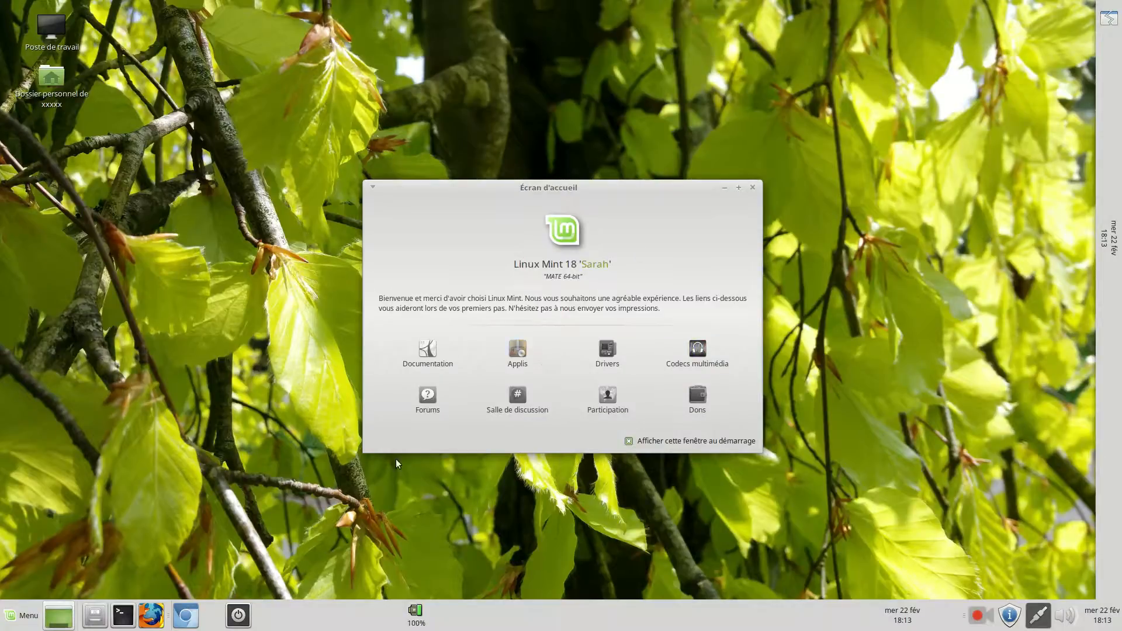
Move the processor frequency monitor from the horizontal panel to the vertical panel, just below the Forcer à quitter item
{"action": "right_click", "coordinate": [418, 624]}
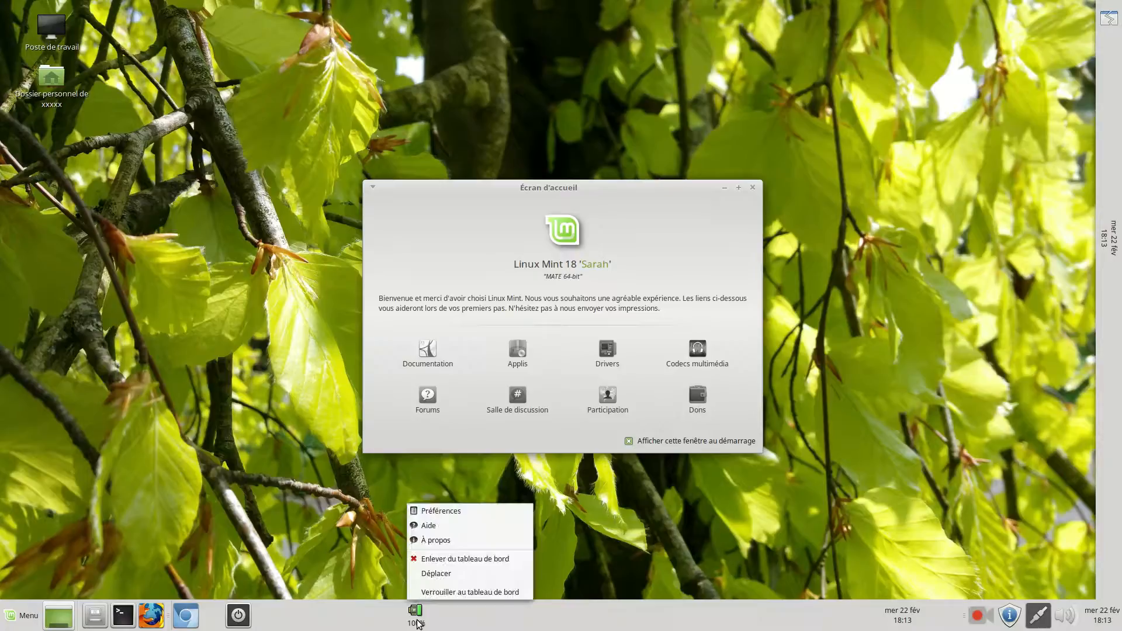
{"action": "left_click", "coordinate": [448, 574]}
{"action": "left_click", "coordinate": [1097, 41]}
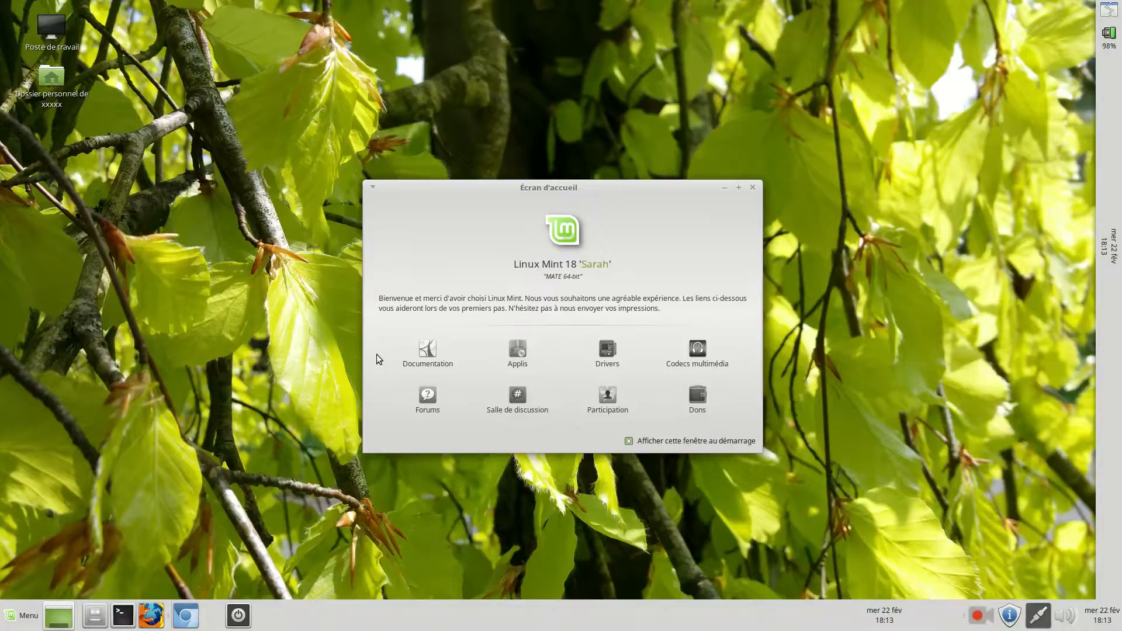
Open Poste de travail and look through the Bureau folder, the file system root, and the personal folder inside home
{"action": "left_click", "coordinate": [66, 23]}
{"action": "double_click", "coordinate": [66, 22]}
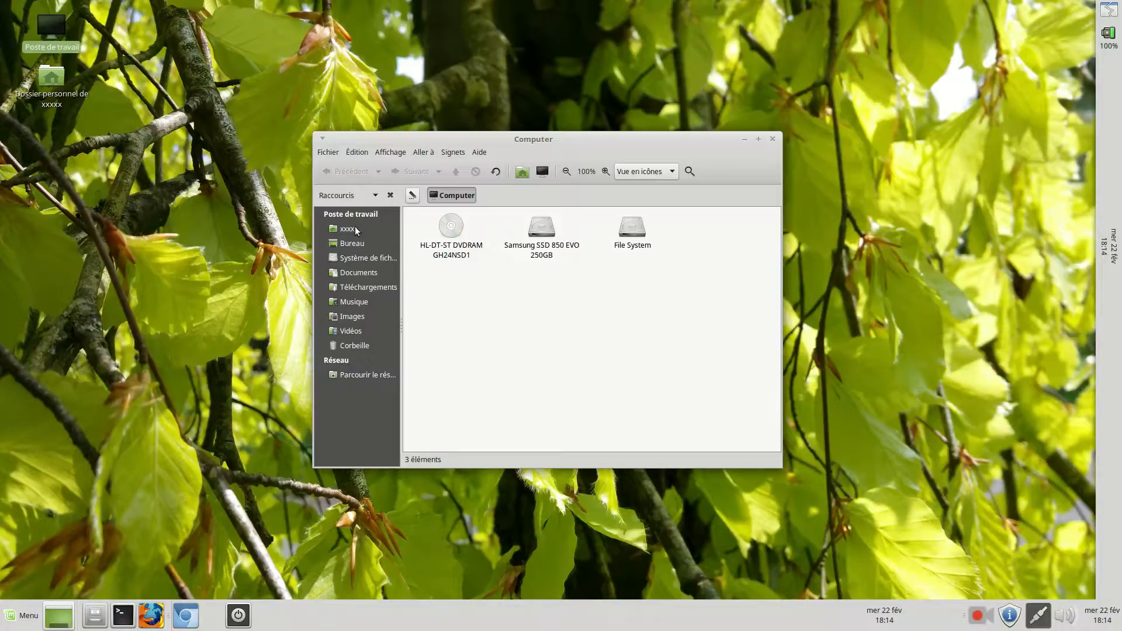
{"action": "left_click", "coordinate": [356, 243]}
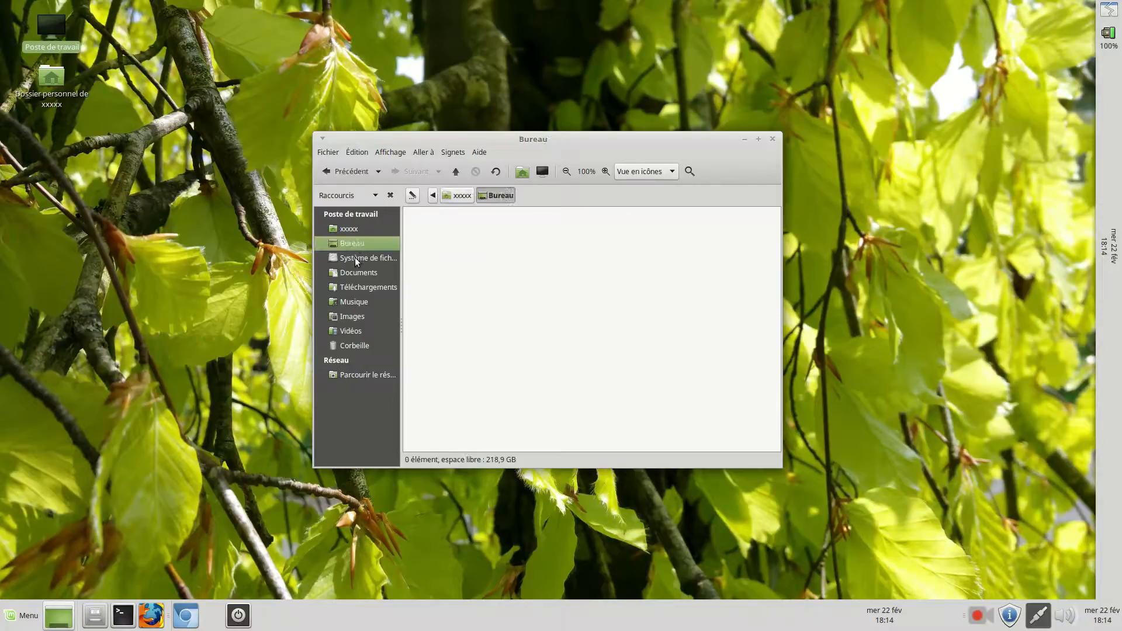
{"action": "left_click", "coordinate": [355, 258]}
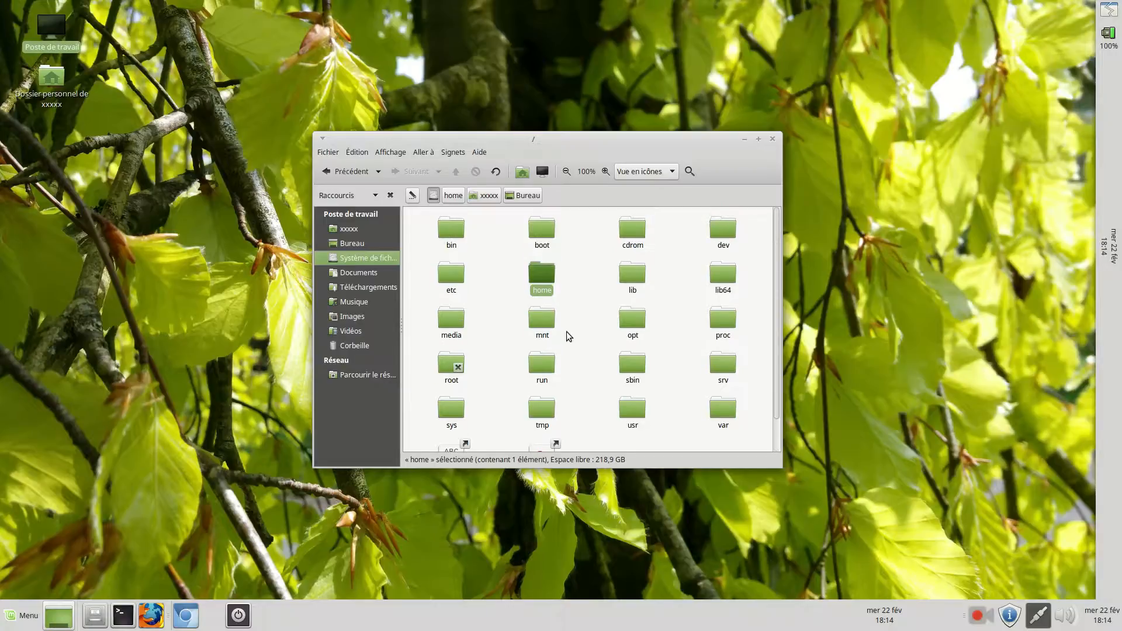
{"action": "double_click", "coordinate": [540, 273]}
{"action": "double_click", "coordinate": [461, 236]}
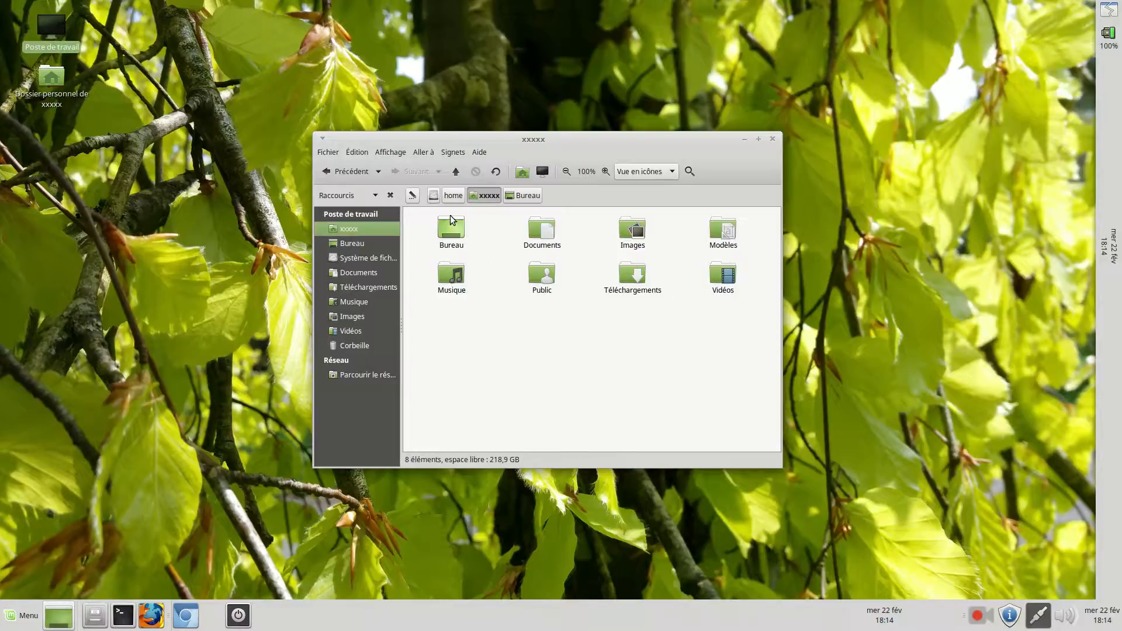
Look into the Images folder, the Musique folder and the Corbeille, and close the file manager
{"action": "double_click", "coordinate": [633, 240]}
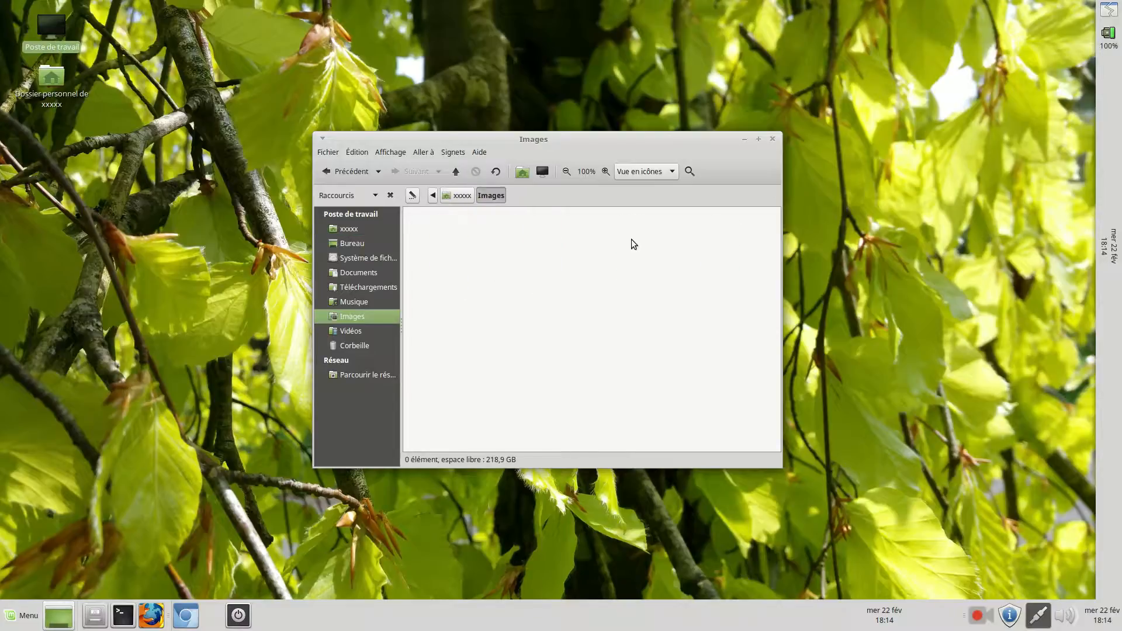
{"action": "left_click", "coordinate": [348, 173]}
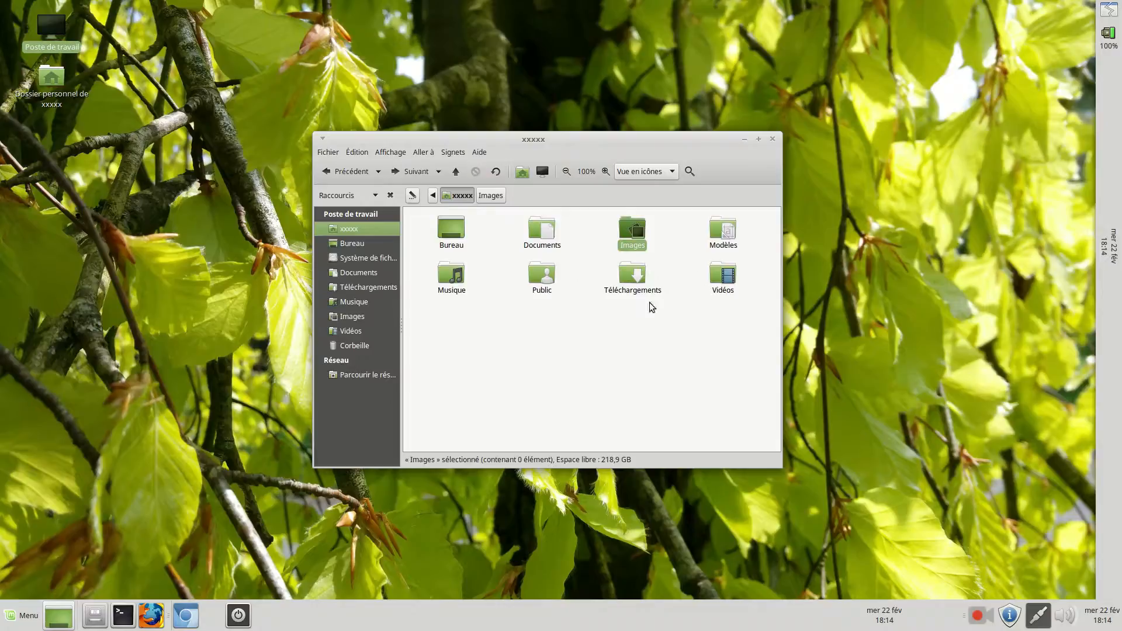
{"action": "left_click", "coordinate": [363, 300]}
{"action": "left_click", "coordinate": [360, 345]}
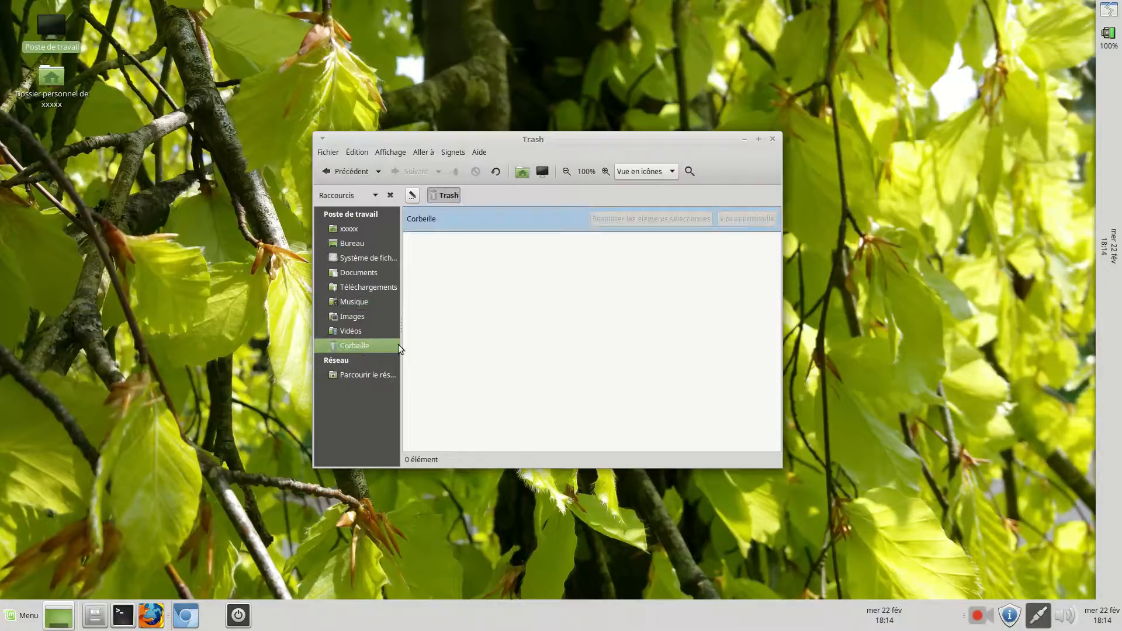
{"action": "left_click", "coordinate": [772, 138]}
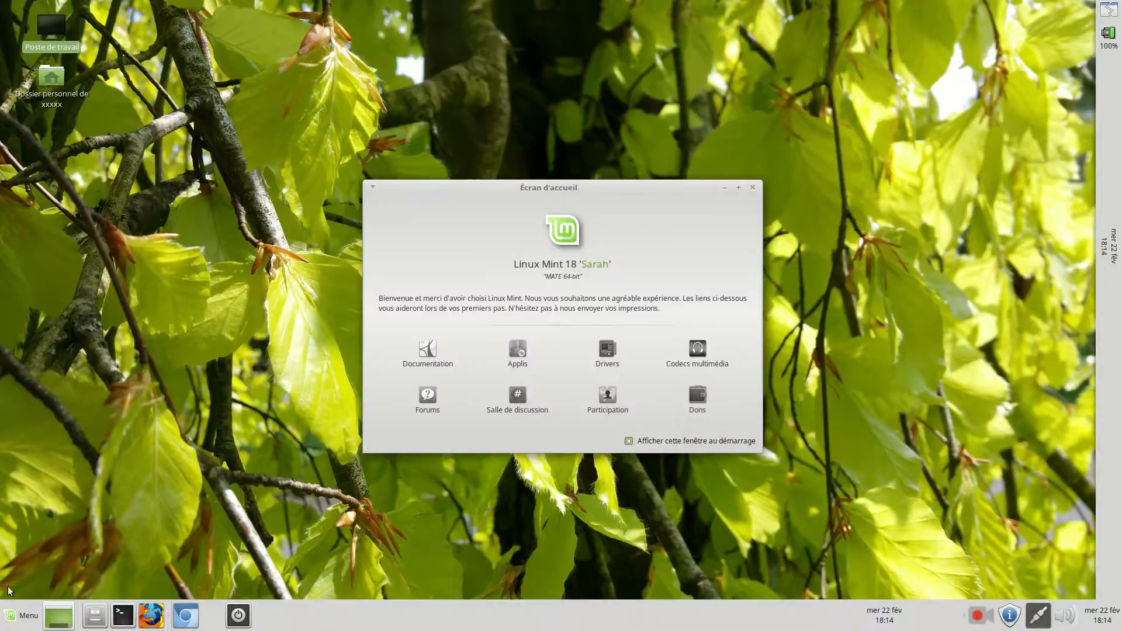
Look through the application categories in the main menu, from Tous, Autre, Bureautique and Graphisme to Internet, Outils système, Son et vidéo and Administration
{"action": "left_click", "coordinate": [19, 619]}
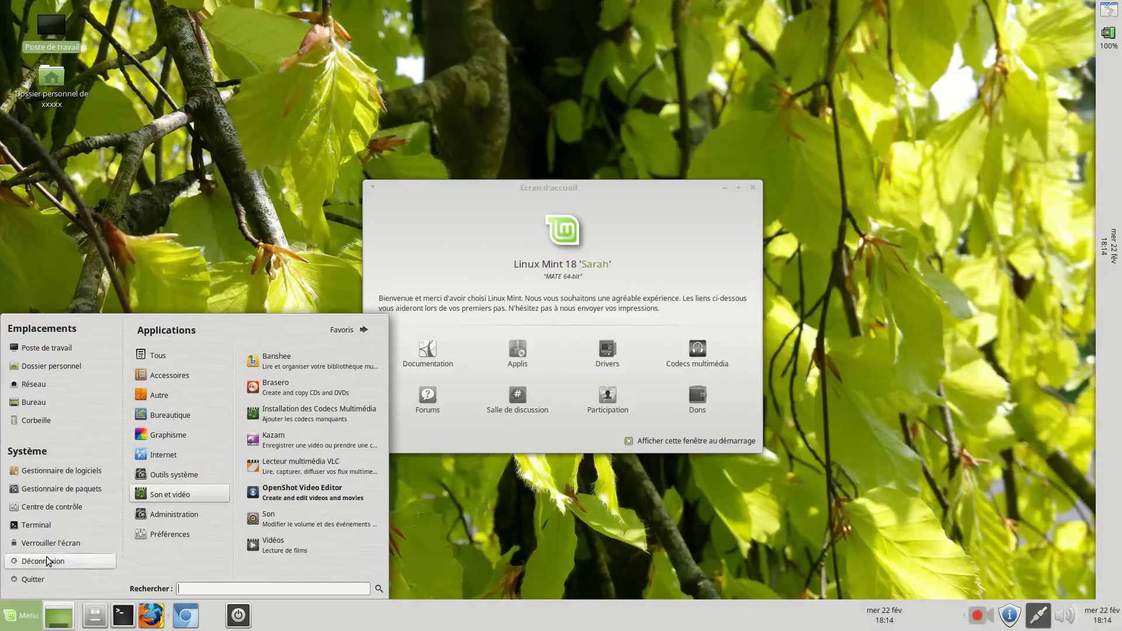
{"action": "left_click", "coordinate": [195, 354]}
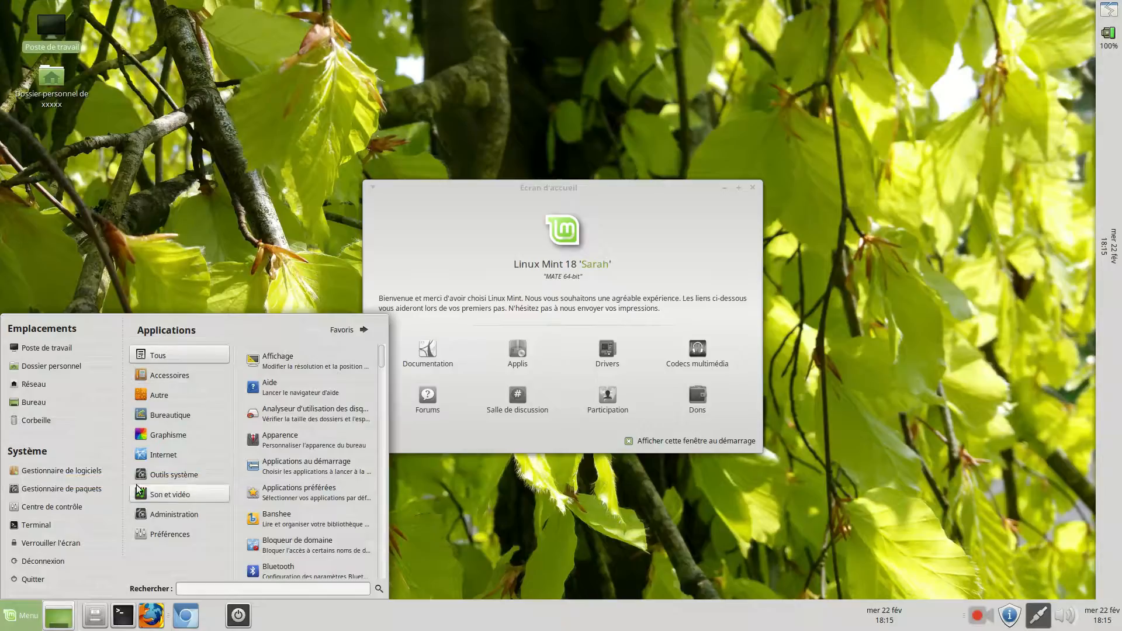
{"action": "mouse_move", "coordinate": [216, 416]}
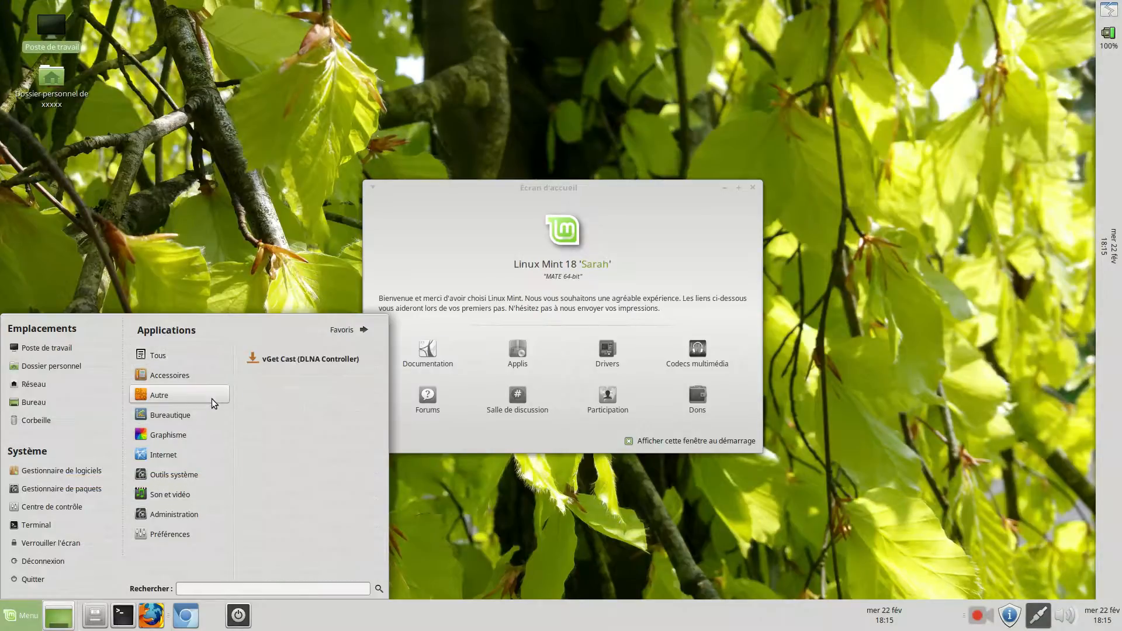
{"action": "mouse_move", "coordinate": [173, 361]}
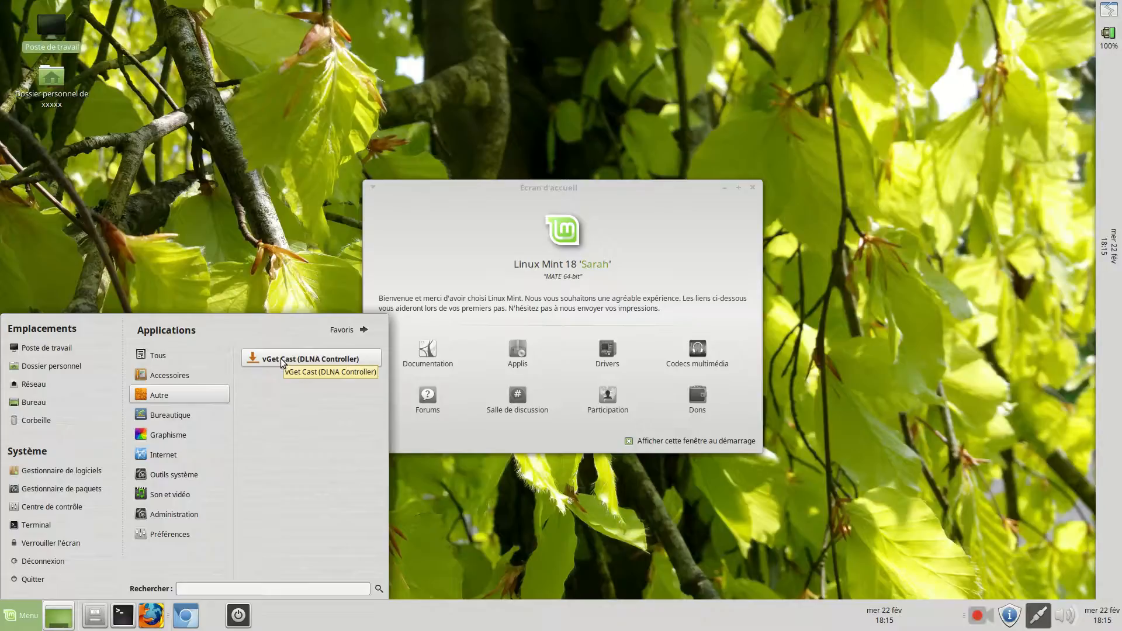
{"action": "mouse_move", "coordinate": [195, 411]}
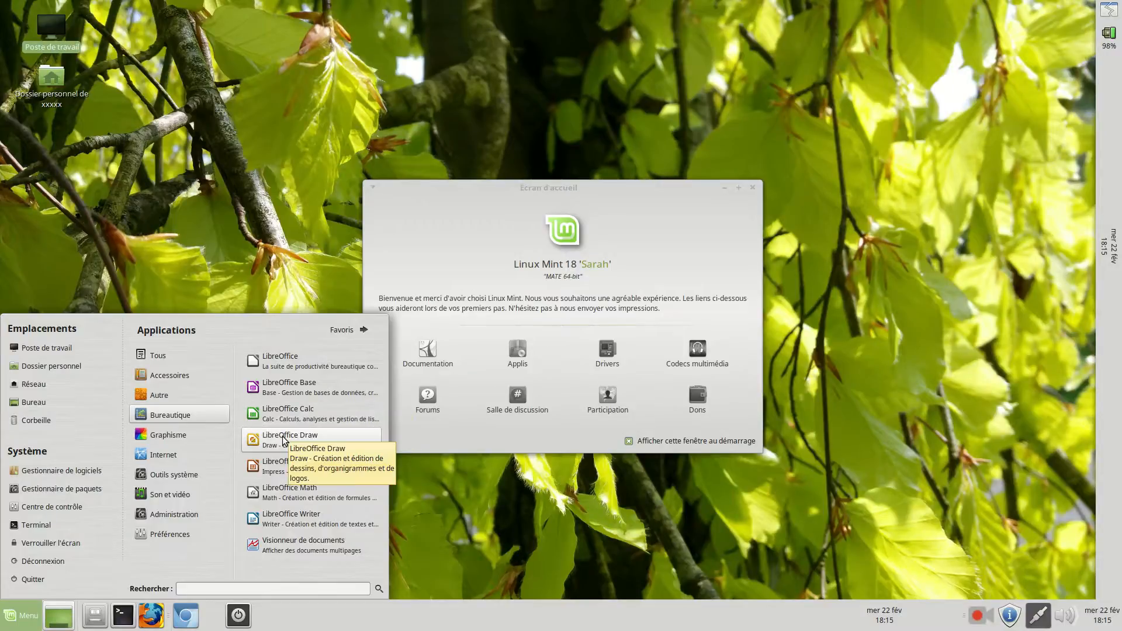
{"action": "mouse_move", "coordinate": [164, 437]}
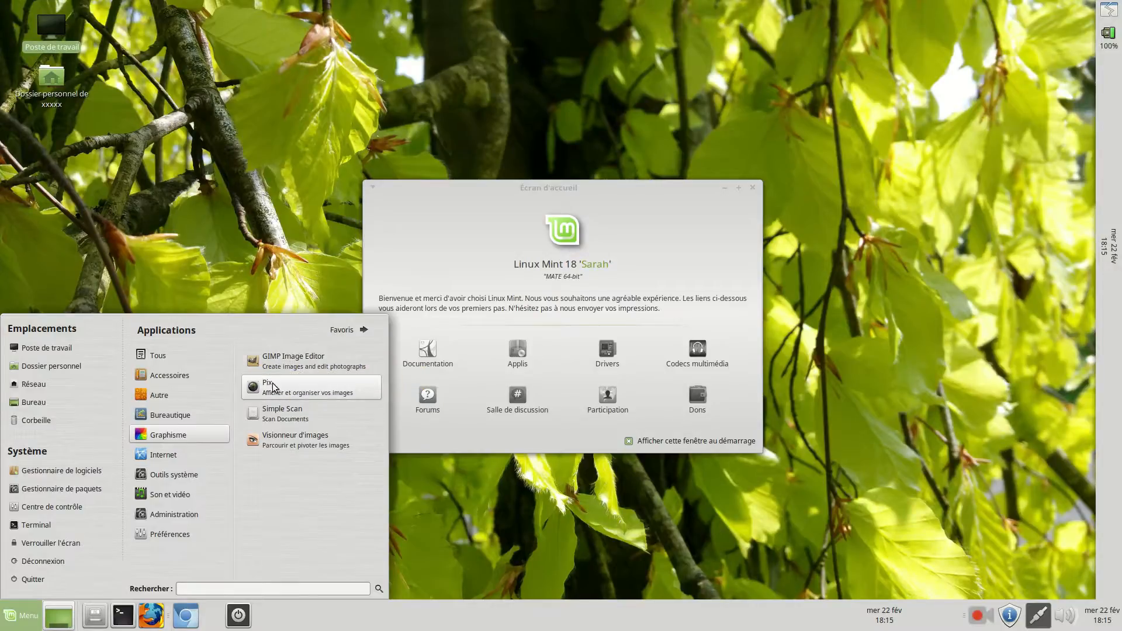
{"action": "mouse_move", "coordinate": [187, 454]}
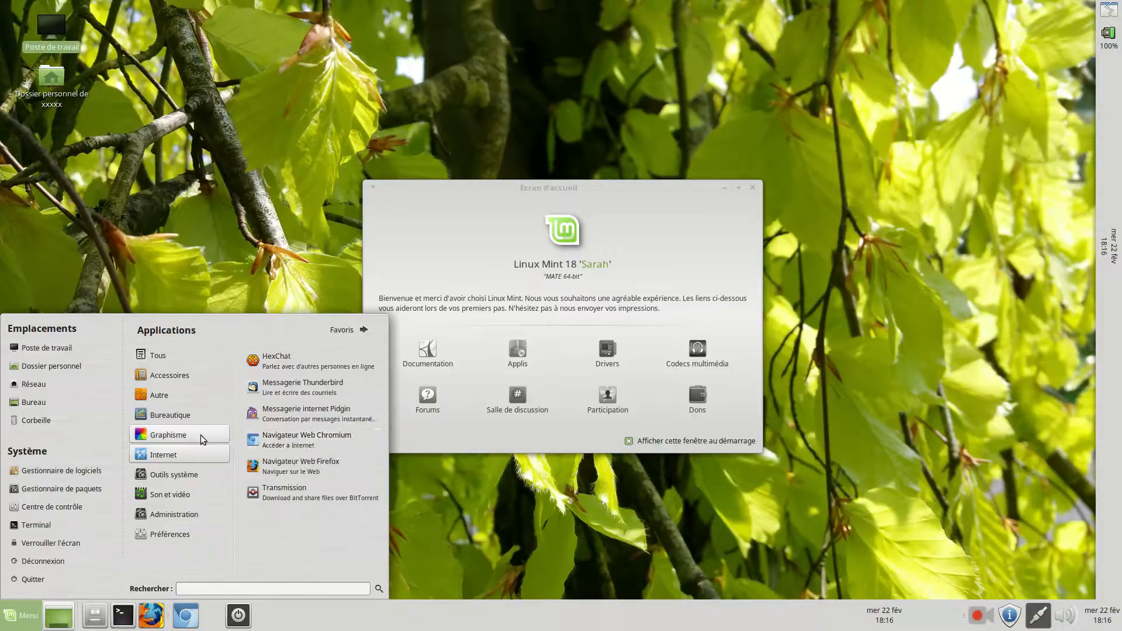
{"action": "left_click", "coordinate": [187, 475]}
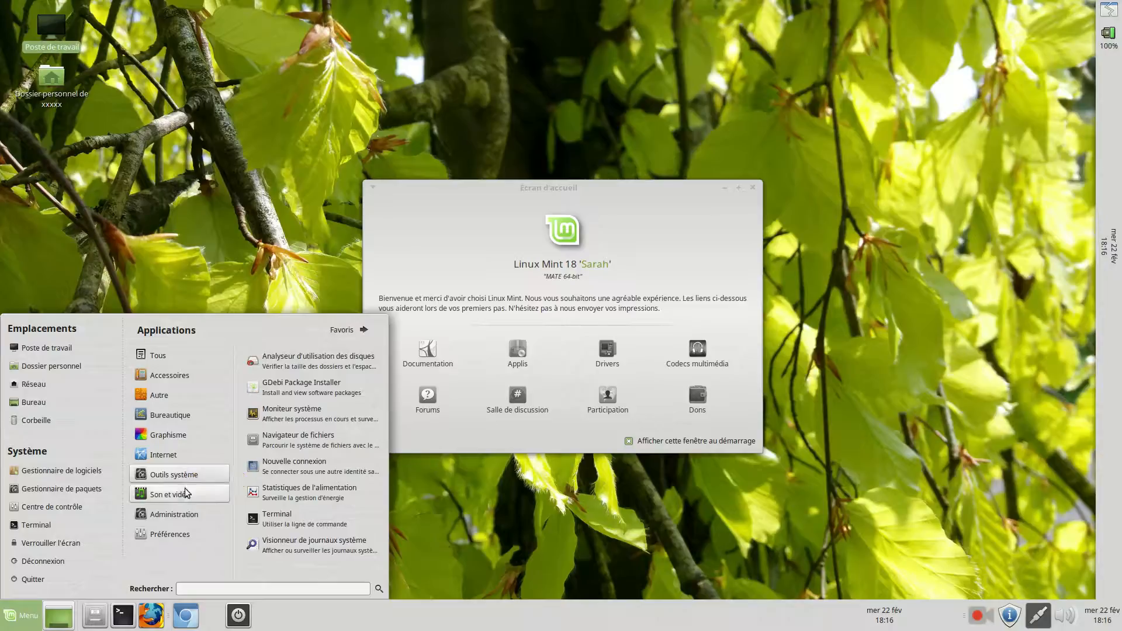
{"action": "left_click", "coordinate": [186, 494]}
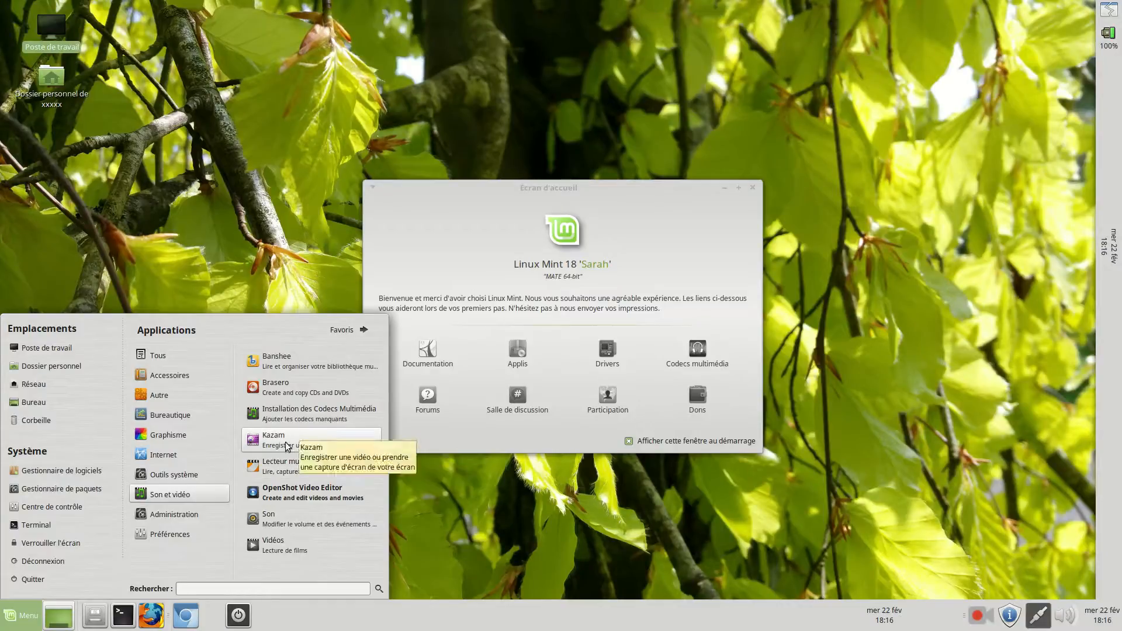
{"action": "mouse_move", "coordinate": [177, 519]}
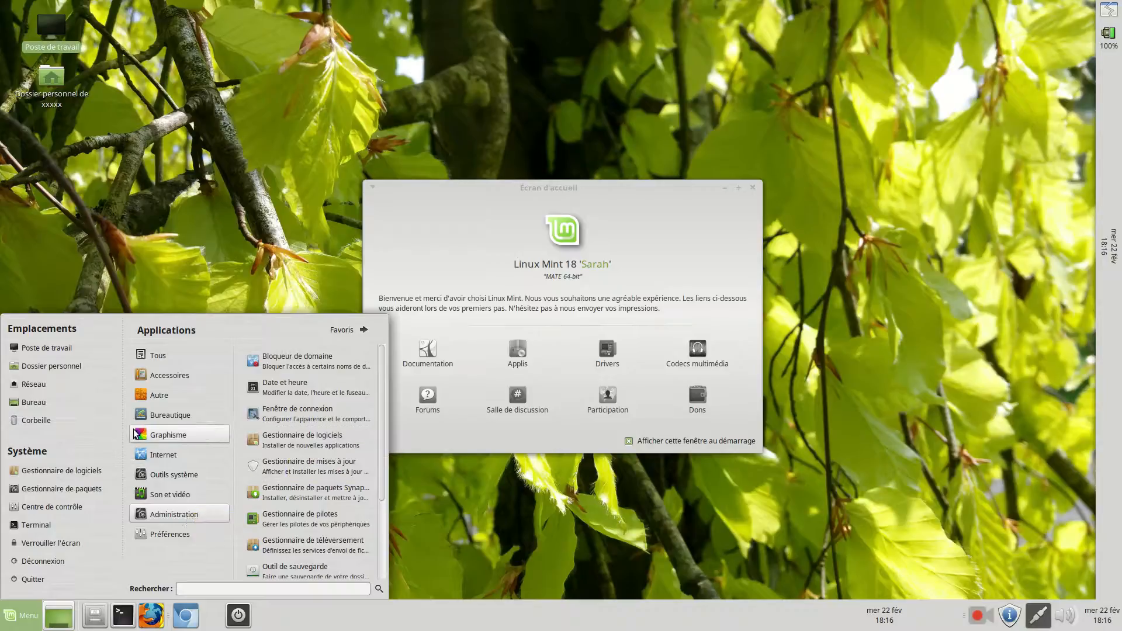
Launch the Gestionnaire de logiciels and authenticate with the administrator password
{"action": "left_click", "coordinate": [51, 471]}
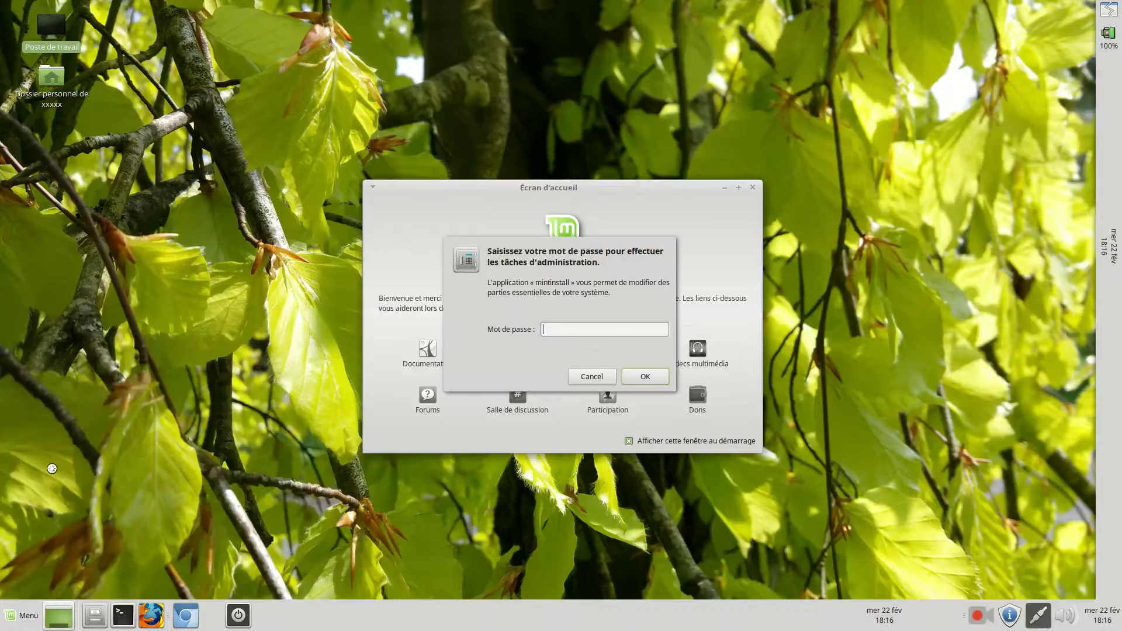
{"action": "type", "text": "••"}
{"action": "left_click", "coordinate": [631, 378]}
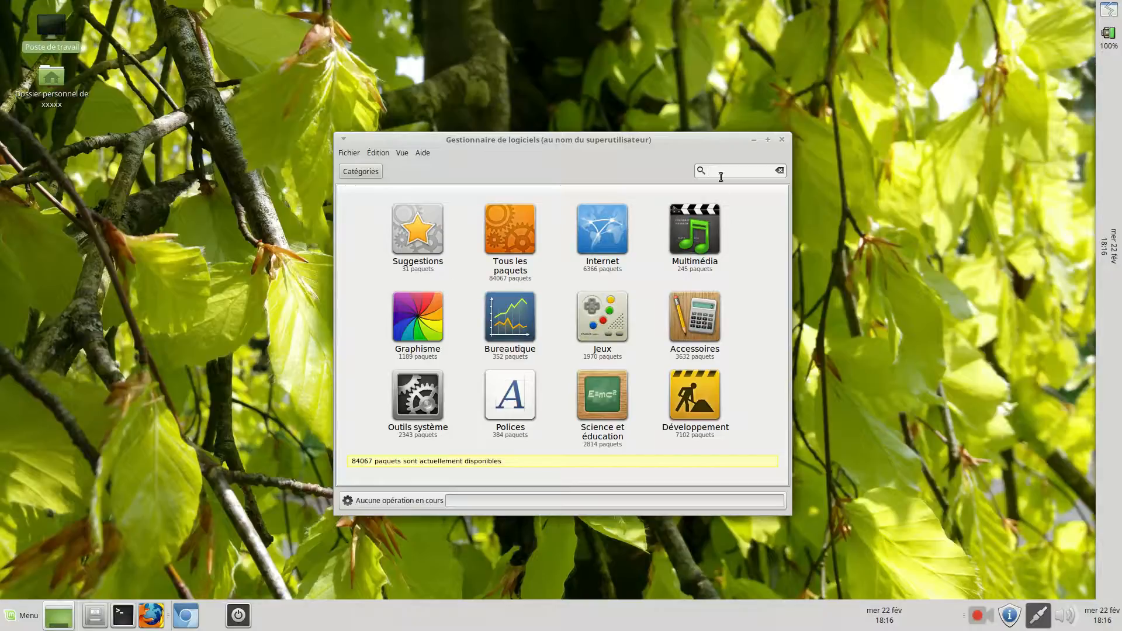
View the Vlc package page in the Suggestions category and return to the Suggestions list
{"action": "left_click", "coordinate": [419, 216]}
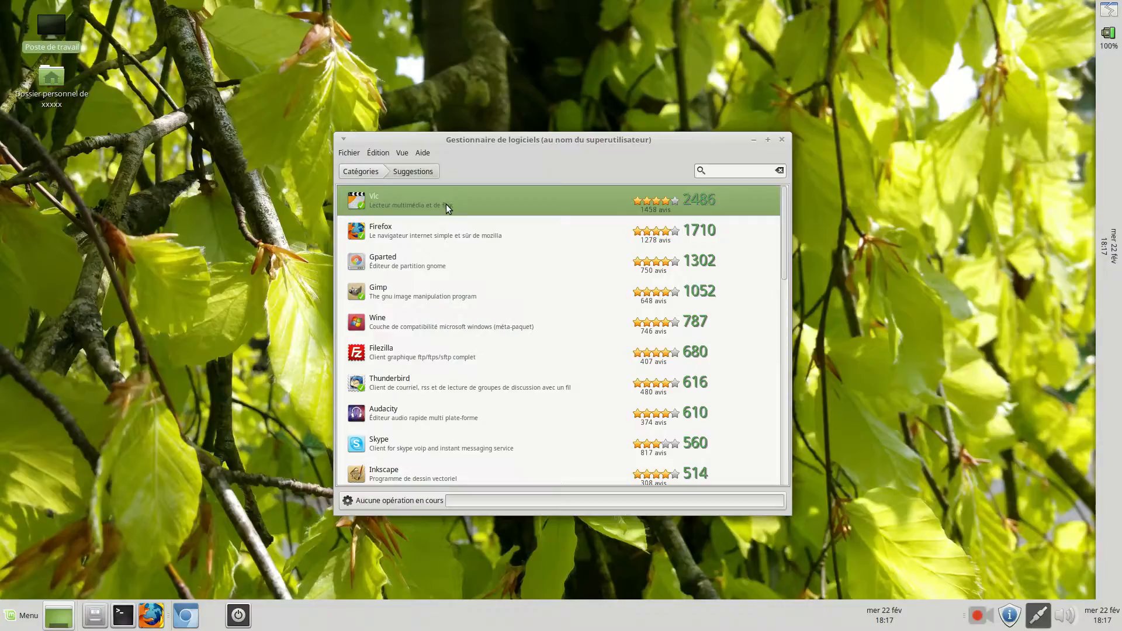
{"action": "left_click", "coordinate": [448, 206]}
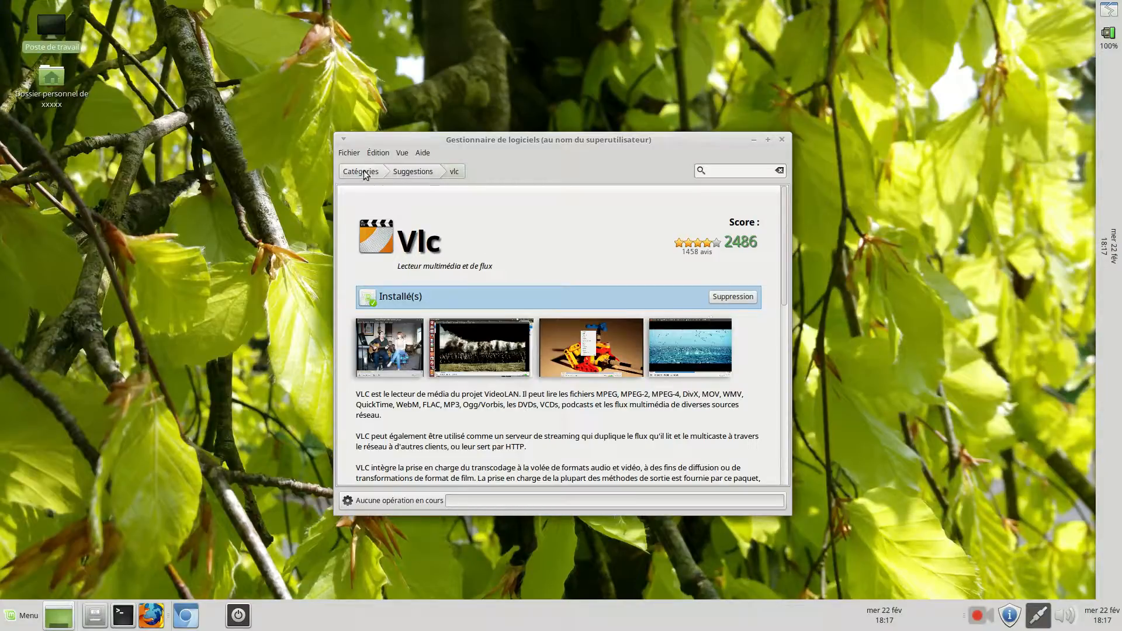
{"action": "left_click", "coordinate": [416, 172]}
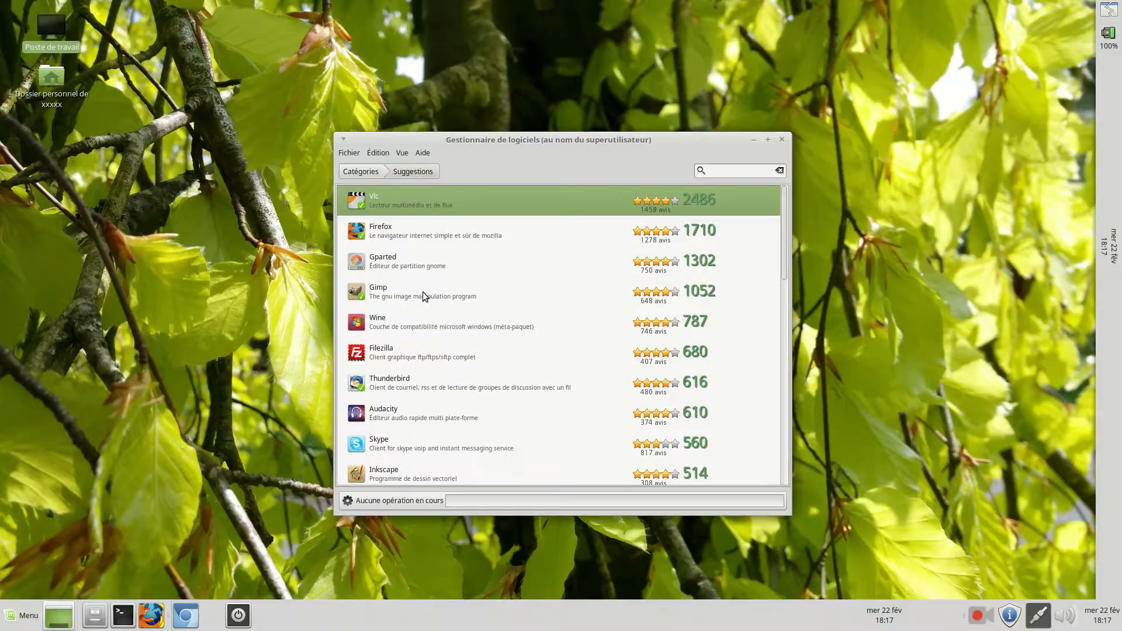
Find Skype among the suggested packages, view its page and start its installation
{"action": "scroll", "coordinate": [423, 292], "scroll_direction": "down", "scroll_amount": 3}
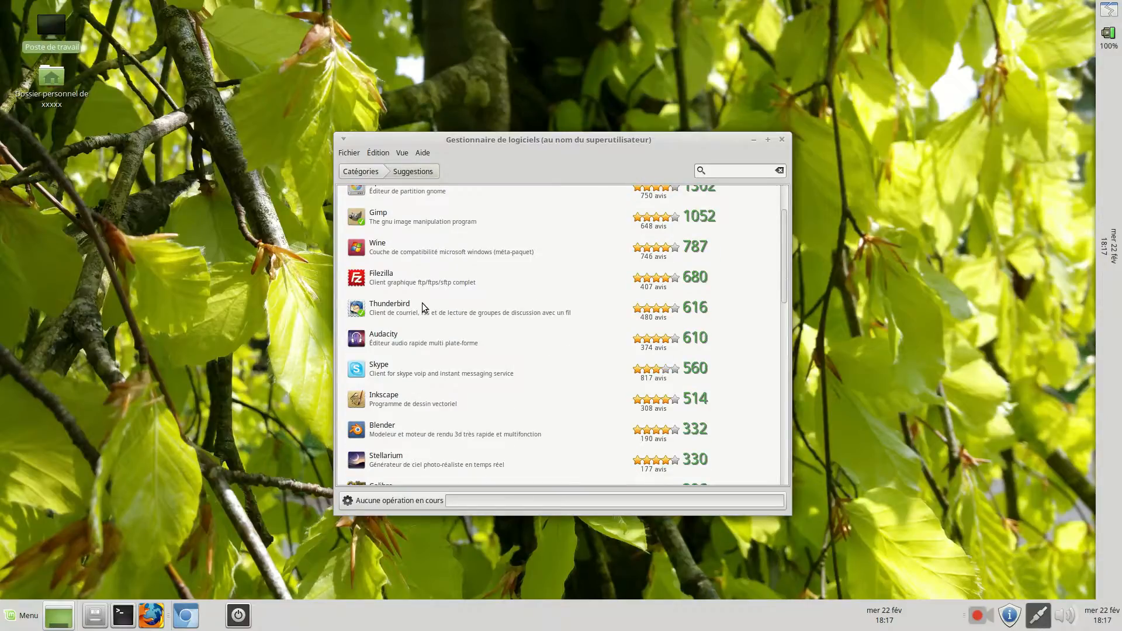
{"action": "left_click", "coordinate": [418, 365]}
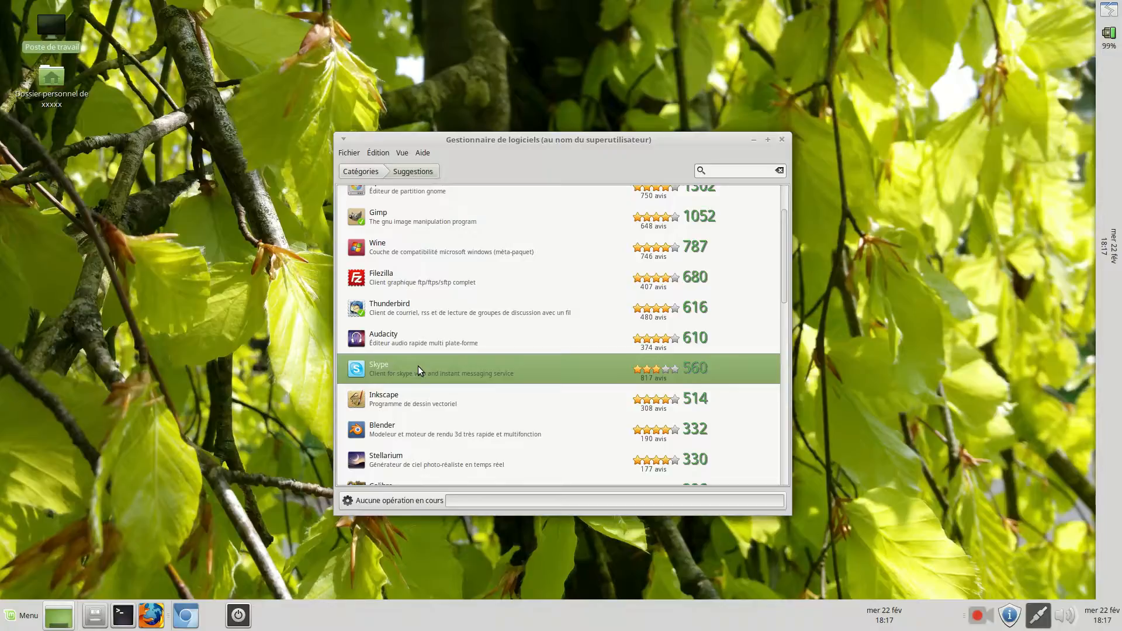
{"action": "double_click", "coordinate": [418, 365]}
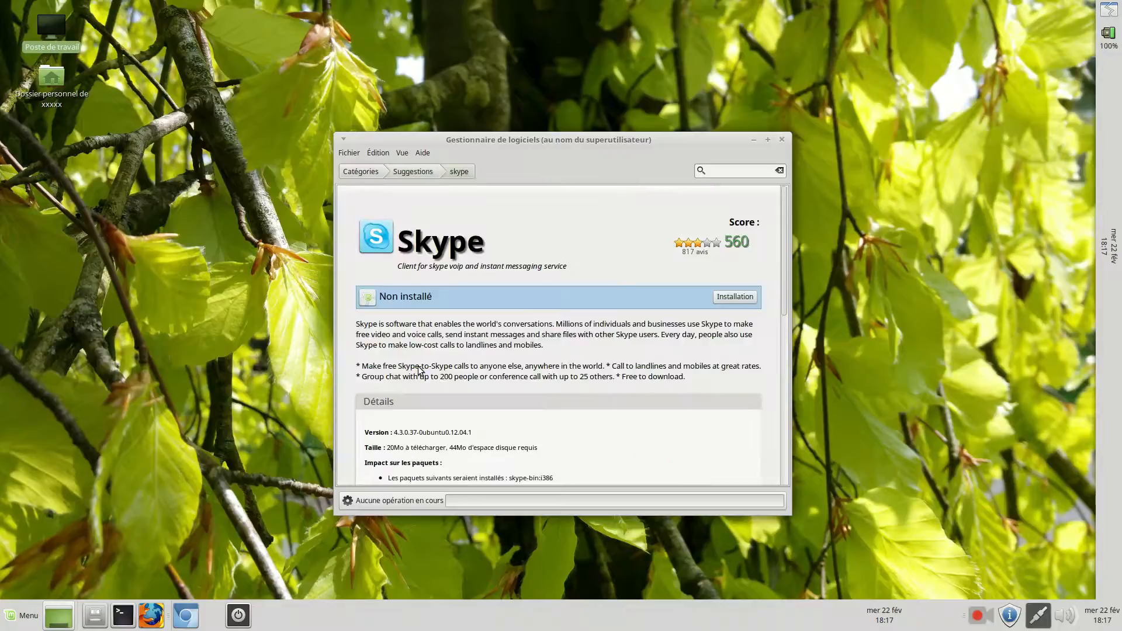
{"action": "left_click", "coordinate": [726, 299]}
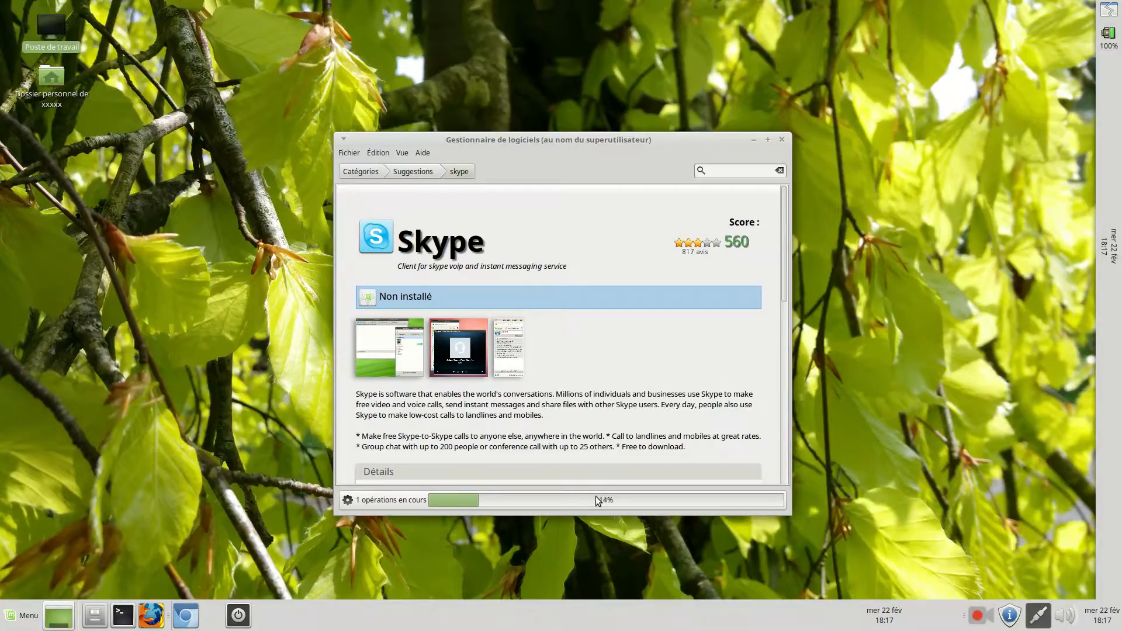
Change the desktop background to the image of a yellow flower on a blurred green background
{"action": "right_click", "coordinate": [179, 240]}
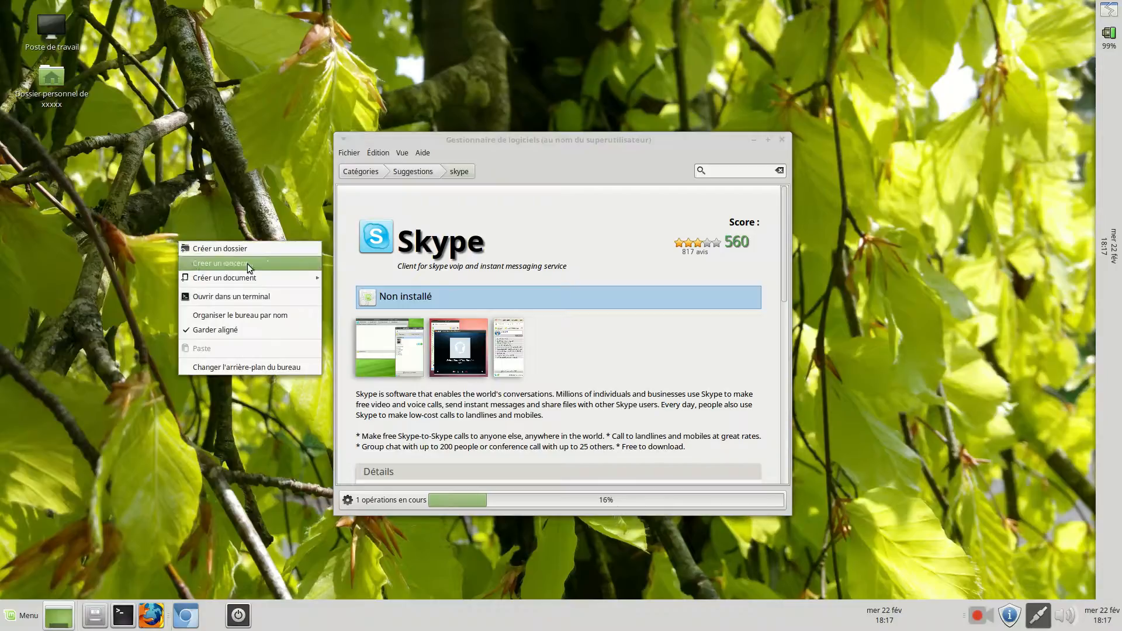
{"action": "left_click", "coordinate": [256, 362]}
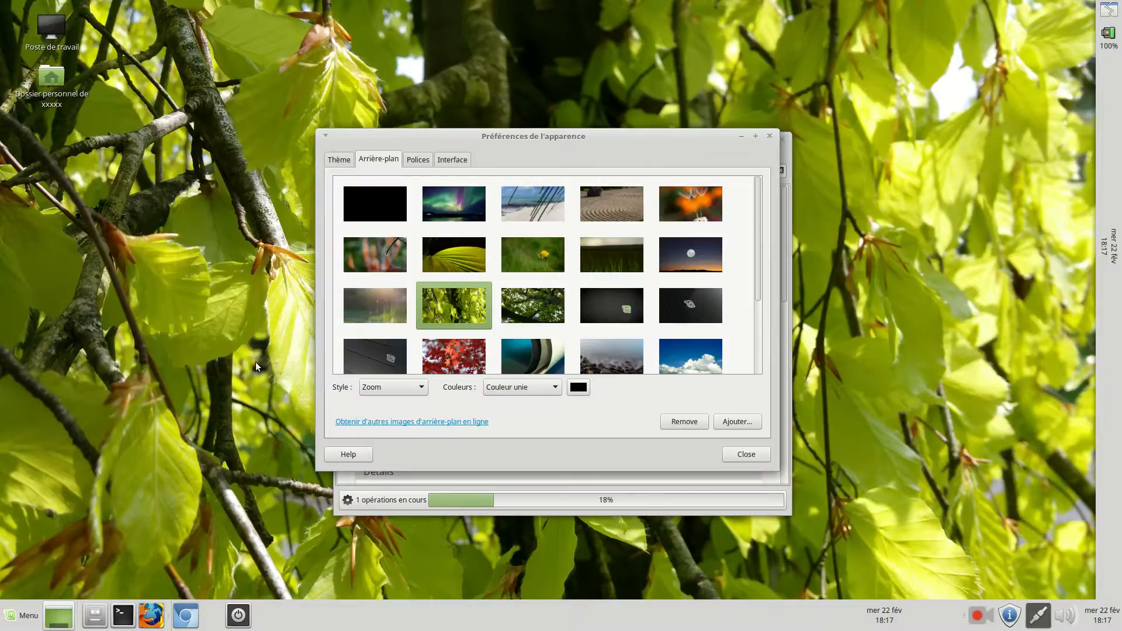
{"action": "left_click", "coordinate": [517, 243]}
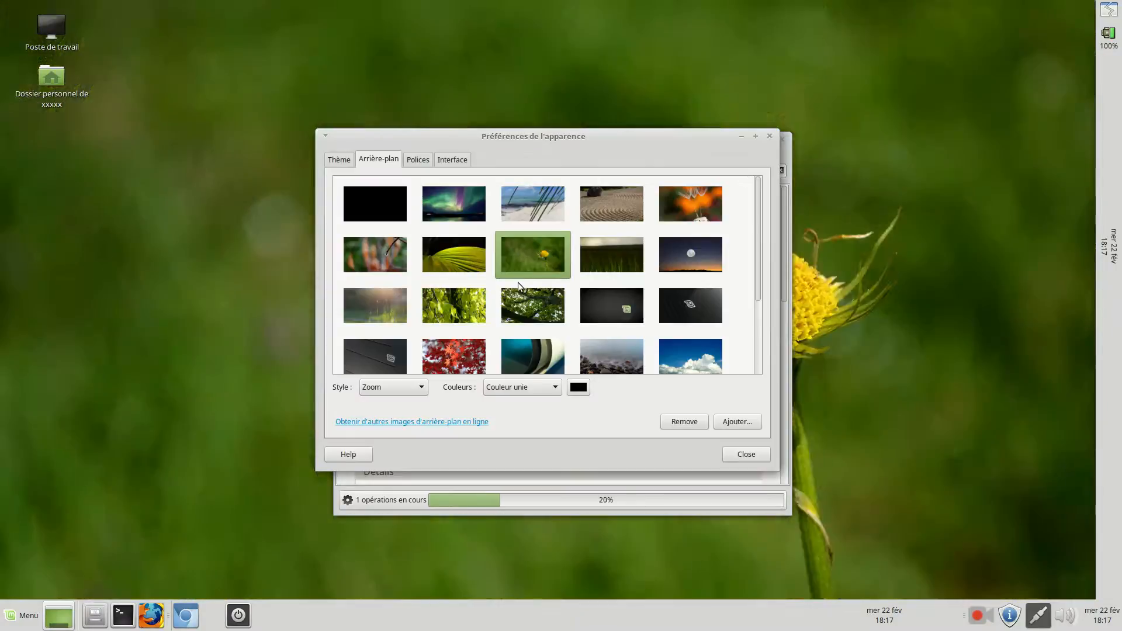
Open the font choice for Police des applications and select size 13
{"action": "left_click", "coordinate": [418, 161]}
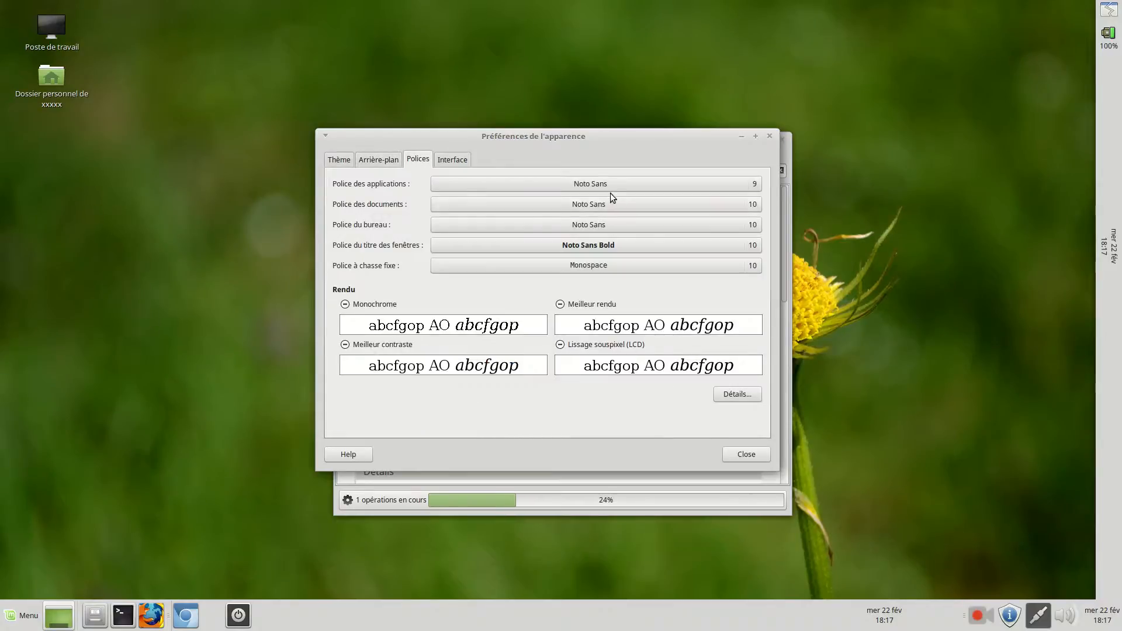
{"action": "left_click", "coordinate": [626, 185]}
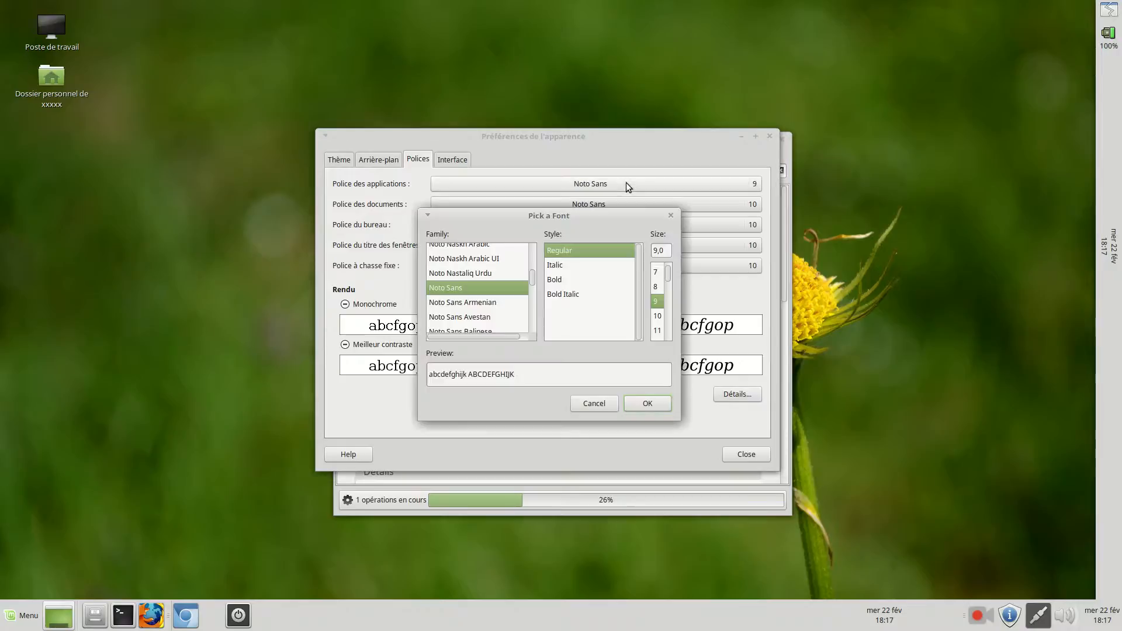
{"action": "scroll", "coordinate": [669, 332], "scroll_direction": "down", "scroll_amount": 2}
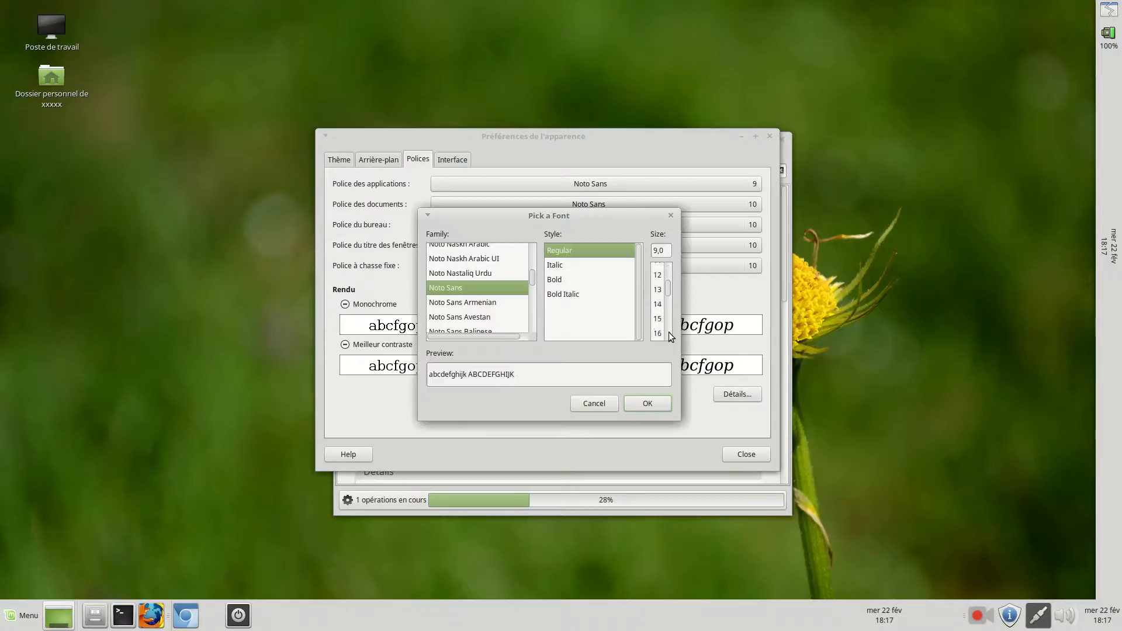
{"action": "left_click", "coordinate": [662, 292]}
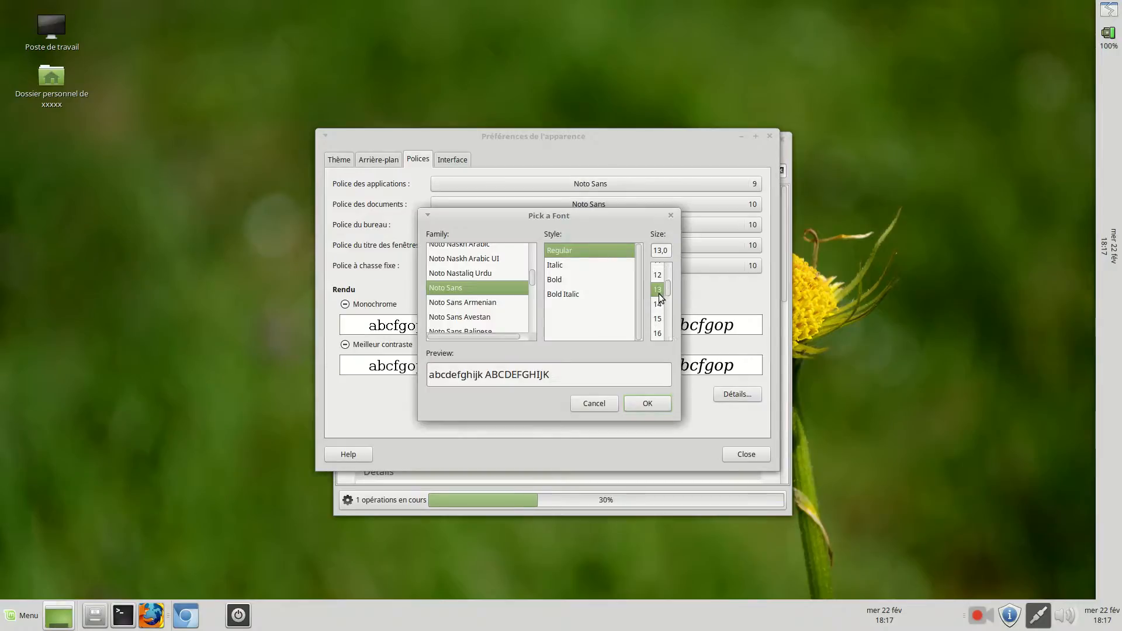
Preview the font families that follow Noto Sans in the list, through the Noto Sans and Noto Serif variants to Pagul
{"action": "left_click", "coordinate": [479, 303]}
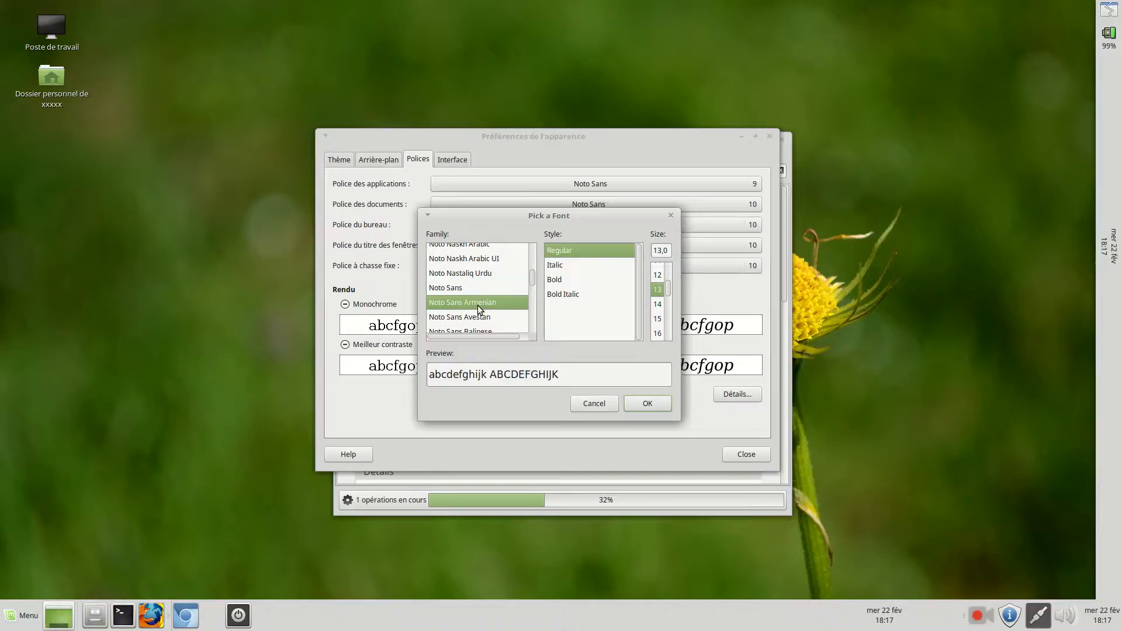
{"action": "left_click", "coordinate": [476, 327]}
{"action": "scroll", "coordinate": [468, 274], "scroll_direction": "down", "scroll_amount": 1}
{"action": "left_click", "coordinate": [470, 322]}
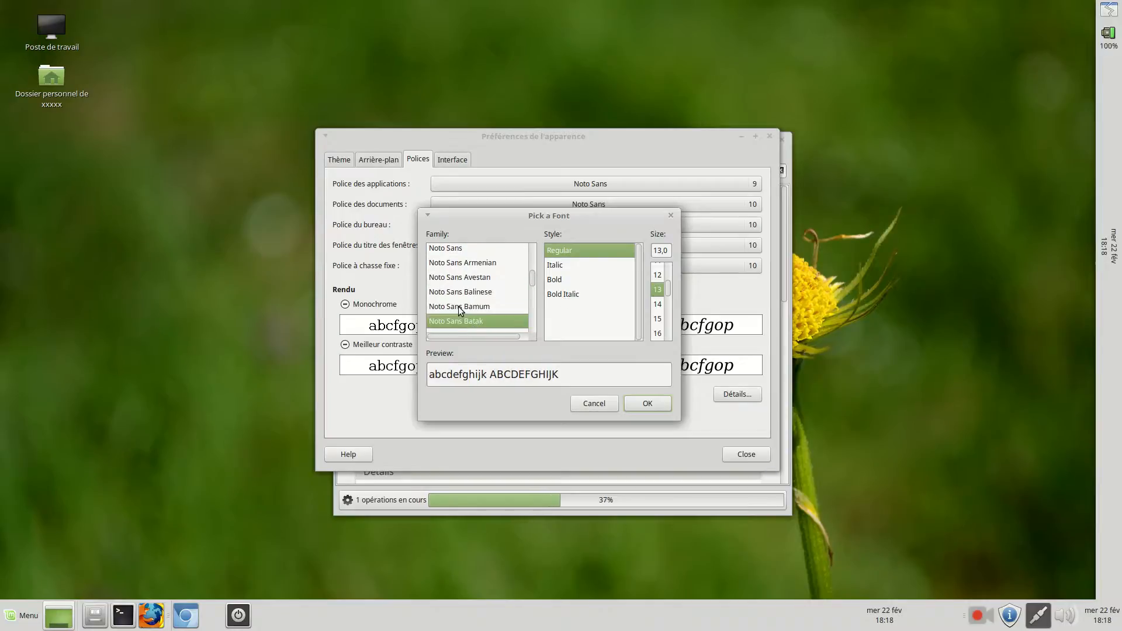
{"action": "scroll", "coordinate": [458, 307], "scroll_direction": "down", "scroll_amount": 3}
{"action": "left_click", "coordinate": [468, 316]}
{"action": "scroll", "coordinate": [467, 315], "scroll_direction": "down", "scroll_amount": 3}
{"action": "left_click", "coordinate": [467, 310]}
{"action": "scroll", "coordinate": [466, 314], "scroll_direction": "down", "scroll_amount": 3}
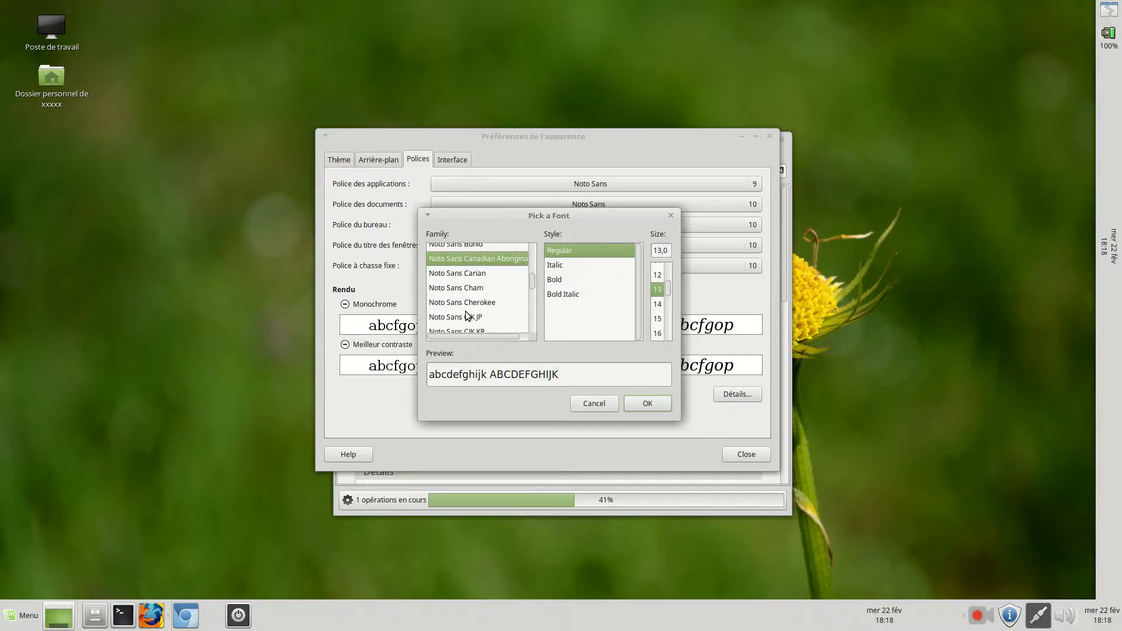
{"action": "left_click", "coordinate": [467, 315]}
{"action": "scroll", "coordinate": [465, 311], "scroll_direction": "down", "scroll_amount": 3}
{"action": "left_click", "coordinate": [465, 307]}
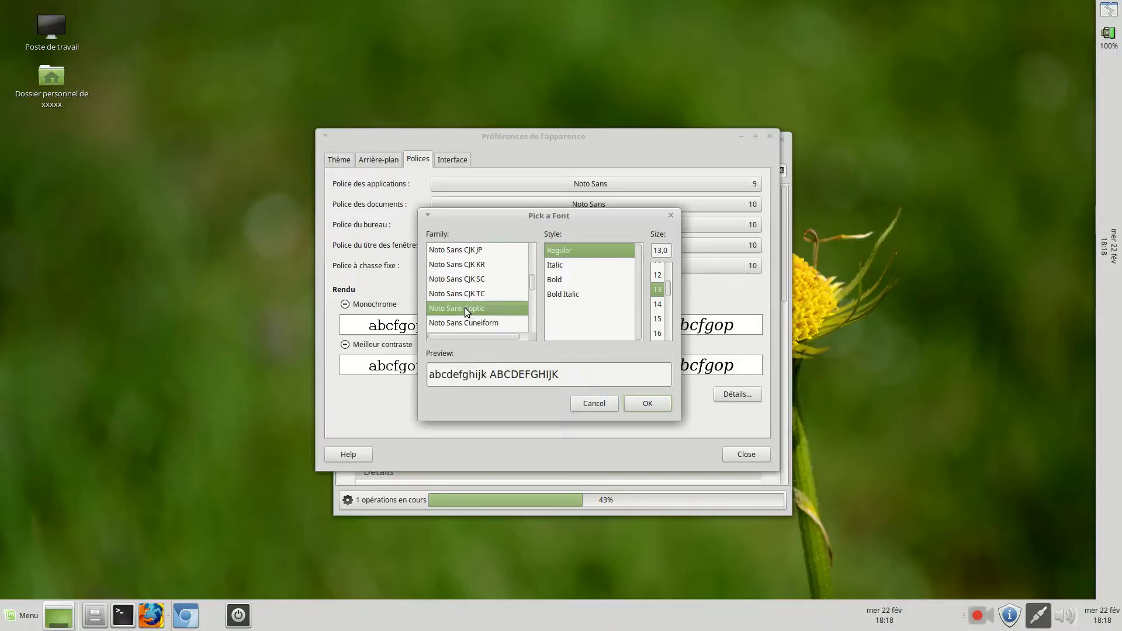
{"action": "scroll", "coordinate": [464, 307], "scroll_direction": "down", "scroll_amount": 3}
{"action": "left_click", "coordinate": [464, 308]}
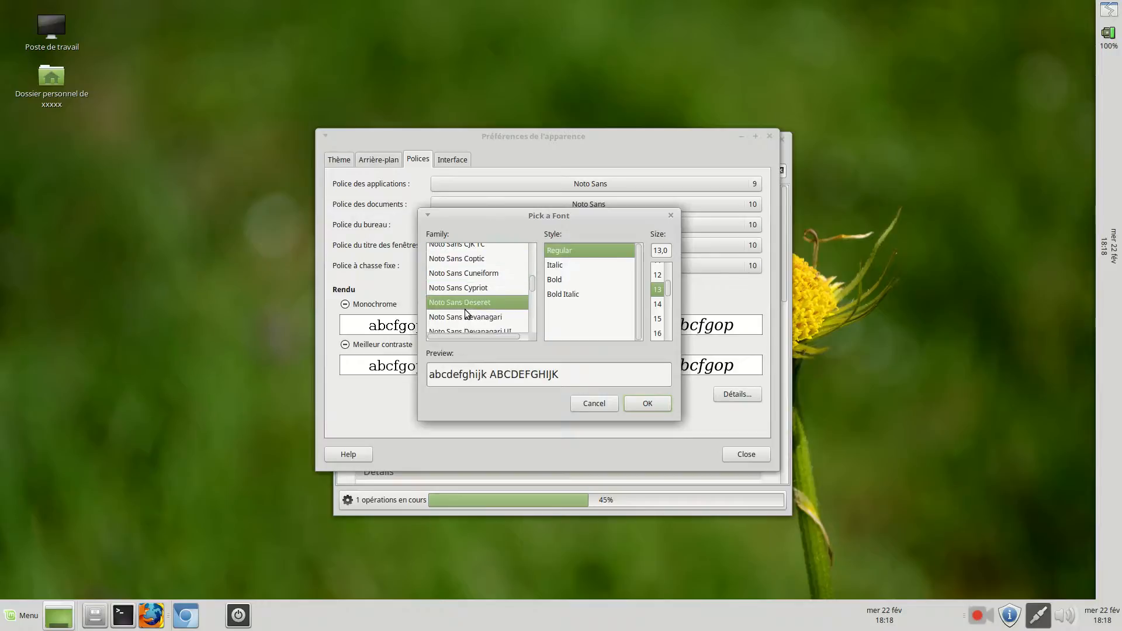
{"action": "scroll", "coordinate": [465, 310], "scroll_direction": "down", "scroll_amount": 3}
{"action": "left_click", "coordinate": [465, 309]}
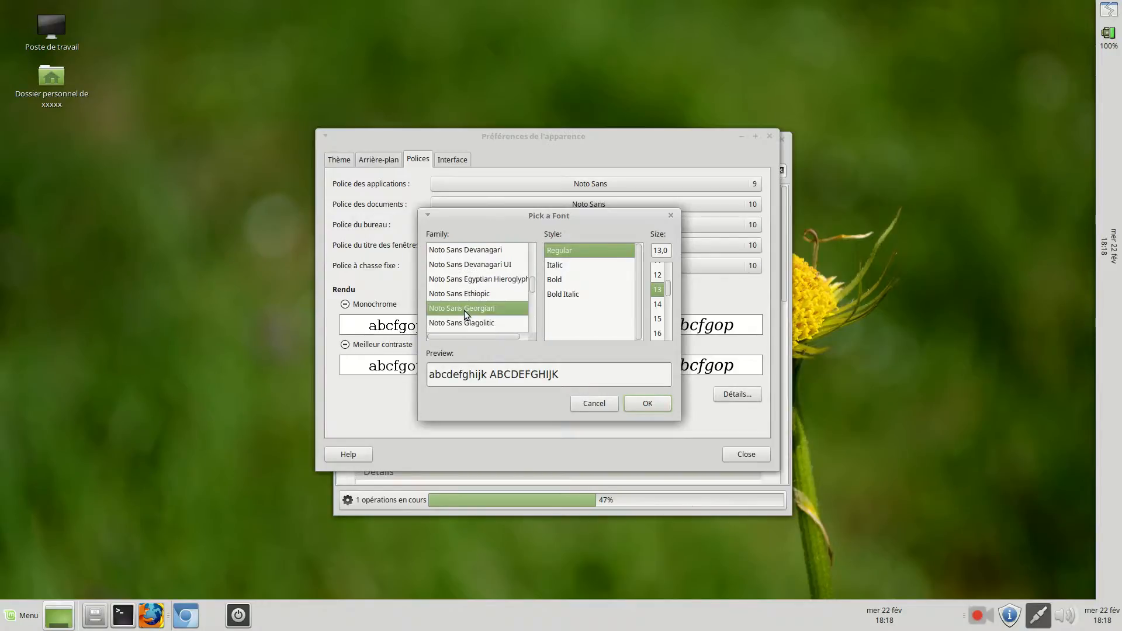
{"action": "scroll", "coordinate": [464, 311], "scroll_direction": "down", "scroll_amount": 3}
{"action": "left_click", "coordinate": [466, 316]}
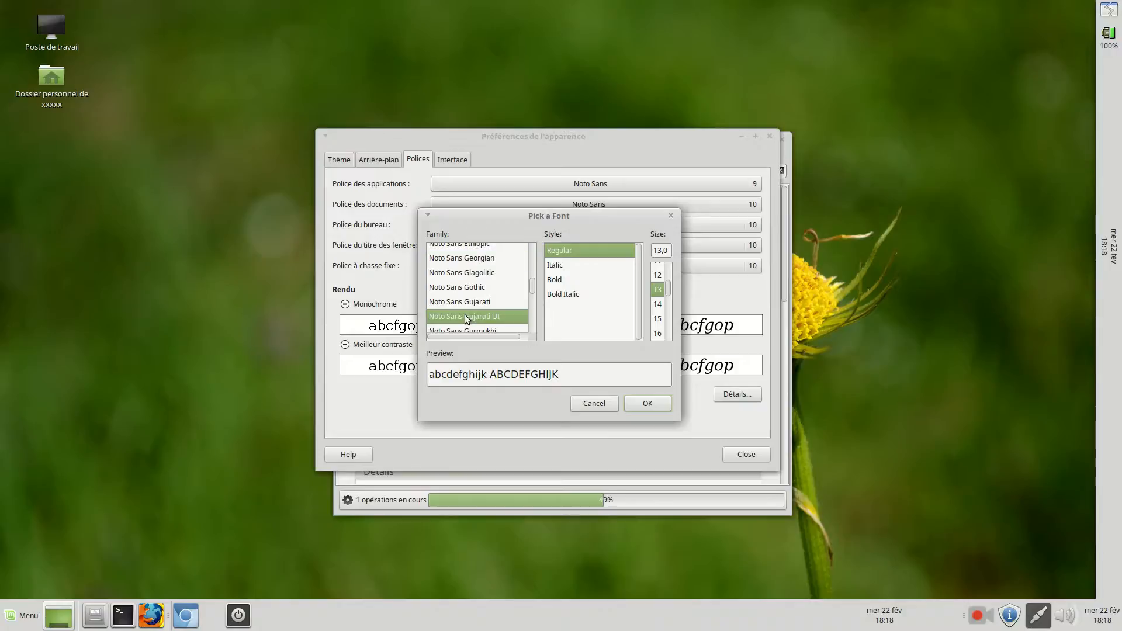
{"action": "scroll", "coordinate": [465, 314], "scroll_direction": "down", "scroll_amount": 3}
{"action": "left_click", "coordinate": [465, 313]}
{"action": "scroll", "coordinate": [465, 313], "scroll_direction": "down", "scroll_amount": 3}
{"action": "left_click", "coordinate": [464, 315]}
{"action": "scroll", "coordinate": [464, 310], "scroll_direction": "down", "scroll_amount": 3}
{"action": "left_click", "coordinate": [464, 311]}
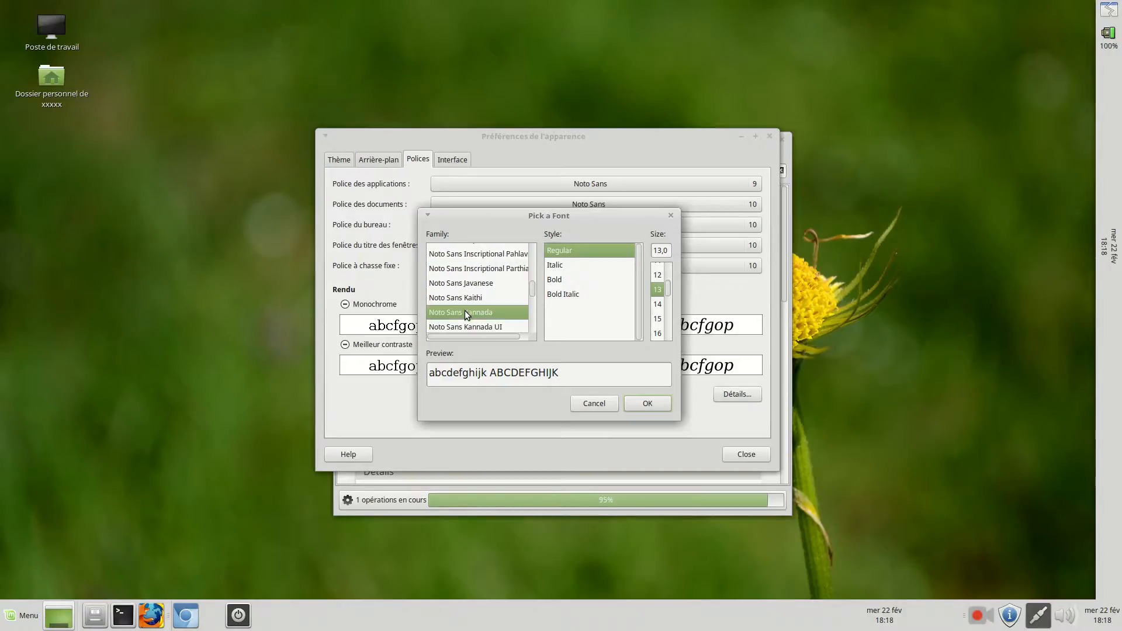
{"action": "scroll", "coordinate": [464, 311], "scroll_direction": "down", "scroll_amount": 3}
{"action": "left_click", "coordinate": [464, 311]}
{"action": "scroll", "coordinate": [464, 311], "scroll_direction": "down", "scroll_amount": 3}
{"action": "left_click", "coordinate": [464, 310]}
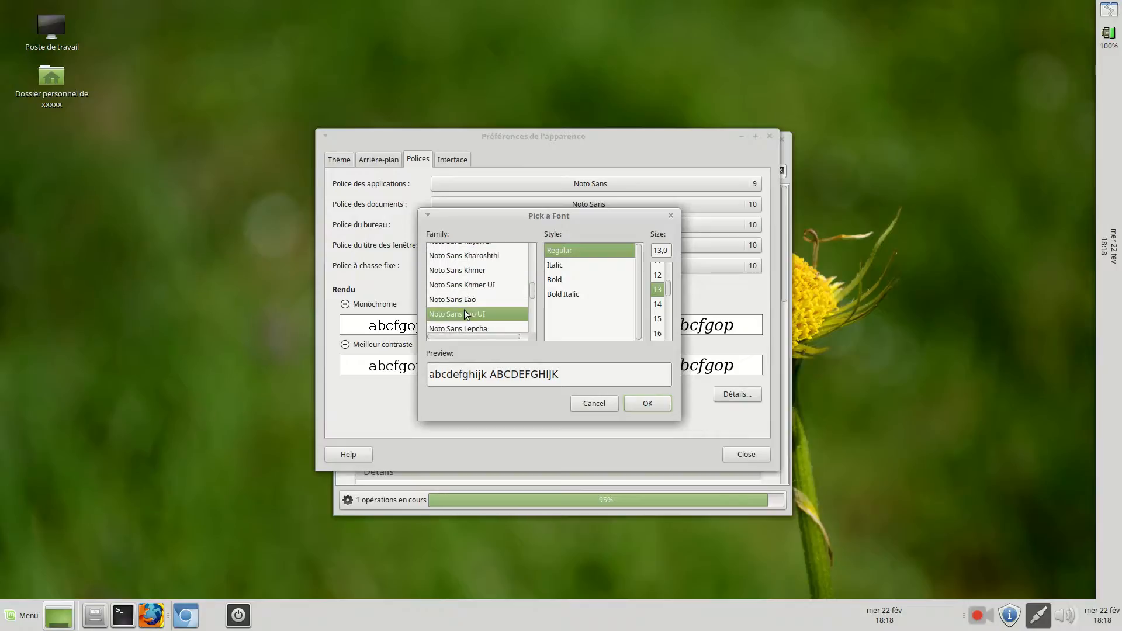
{"action": "scroll", "coordinate": [464, 310], "scroll_direction": "down", "scroll_amount": 3}
{"action": "left_click", "coordinate": [464, 309]}
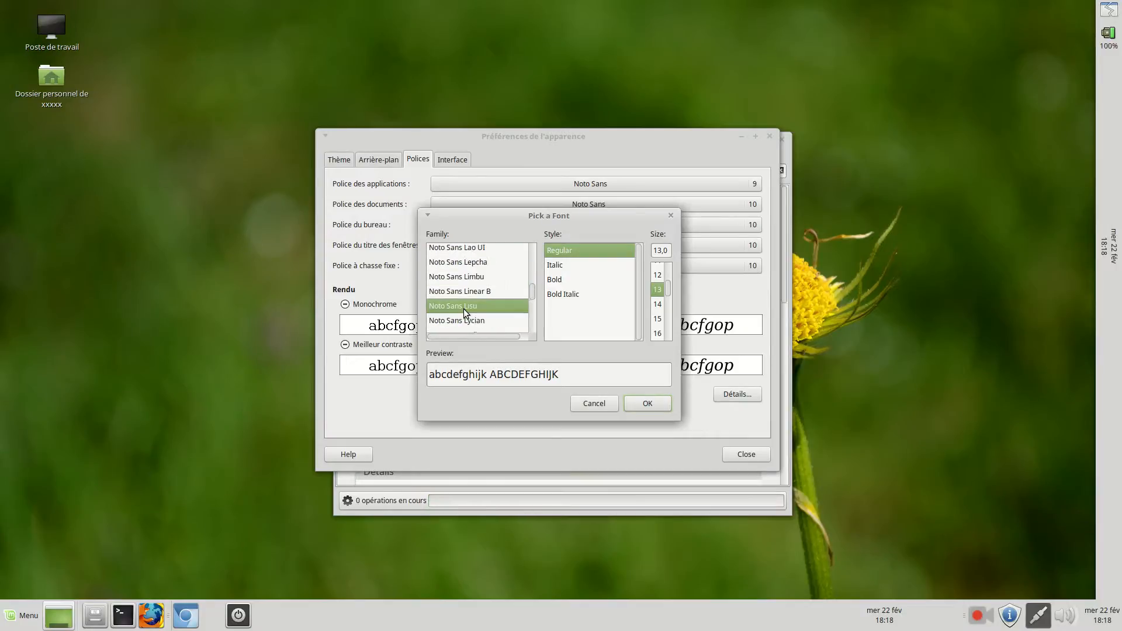
{"action": "scroll", "coordinate": [464, 309], "scroll_direction": "down", "scroll_amount": 3}
{"action": "left_click", "coordinate": [464, 310]}
{"action": "scroll", "coordinate": [465, 310], "scroll_direction": "down", "scroll_amount": 3}
{"action": "left_click", "coordinate": [464, 310]}
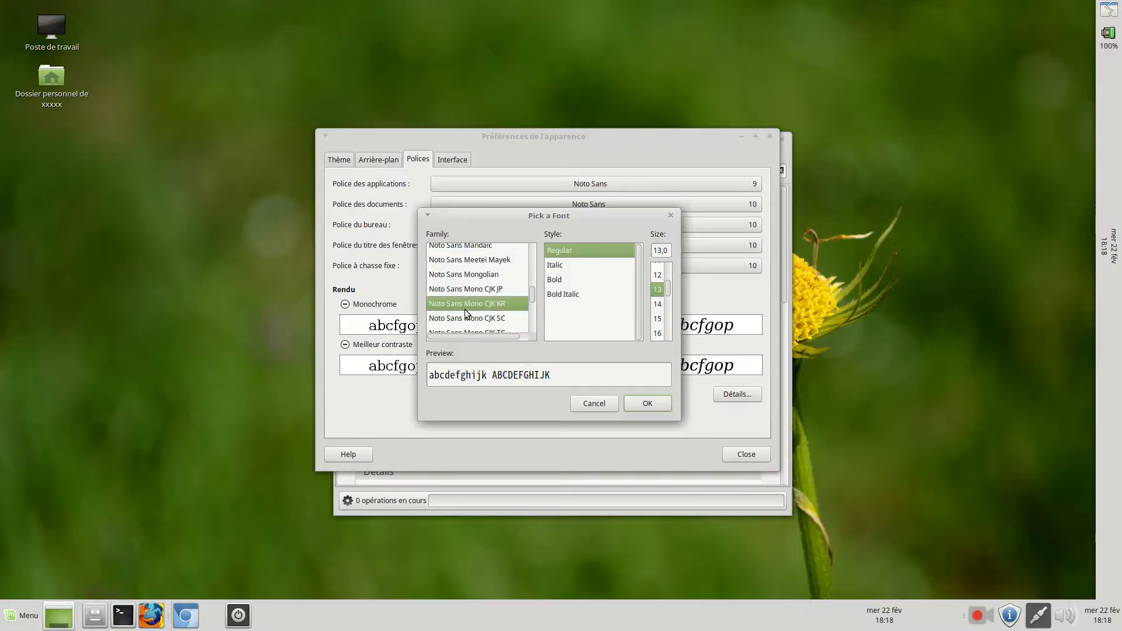
{"action": "left_click", "coordinate": [467, 318]}
{"action": "scroll", "coordinate": [466, 317], "scroll_direction": "down", "scroll_amount": 3}
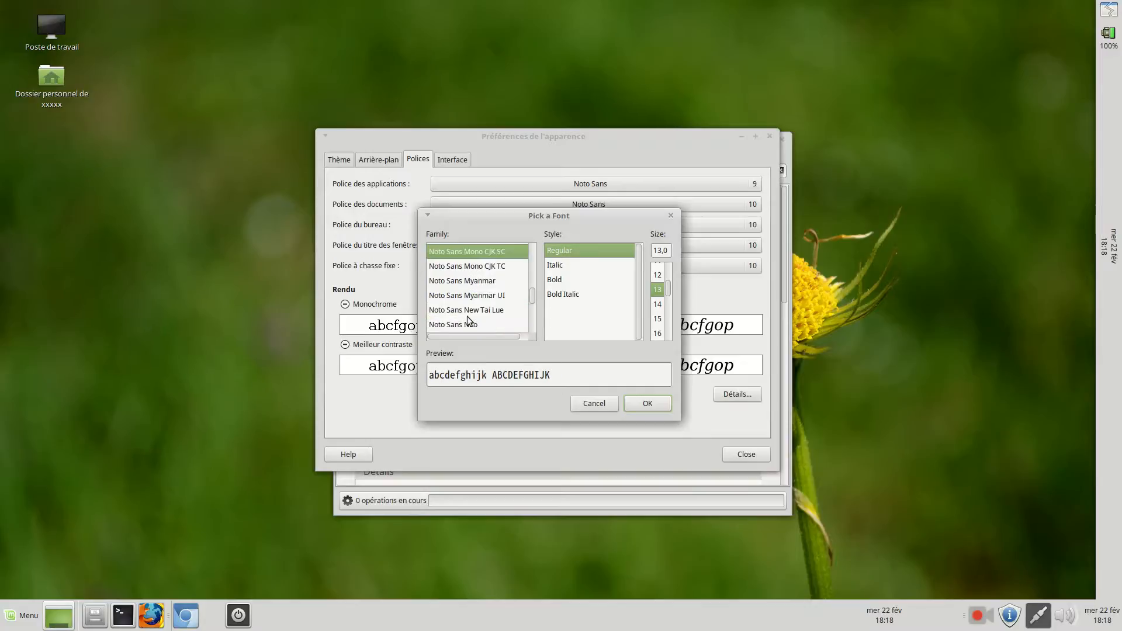
{"action": "left_click", "coordinate": [468, 311]}
{"action": "left_click", "coordinate": [469, 325]}
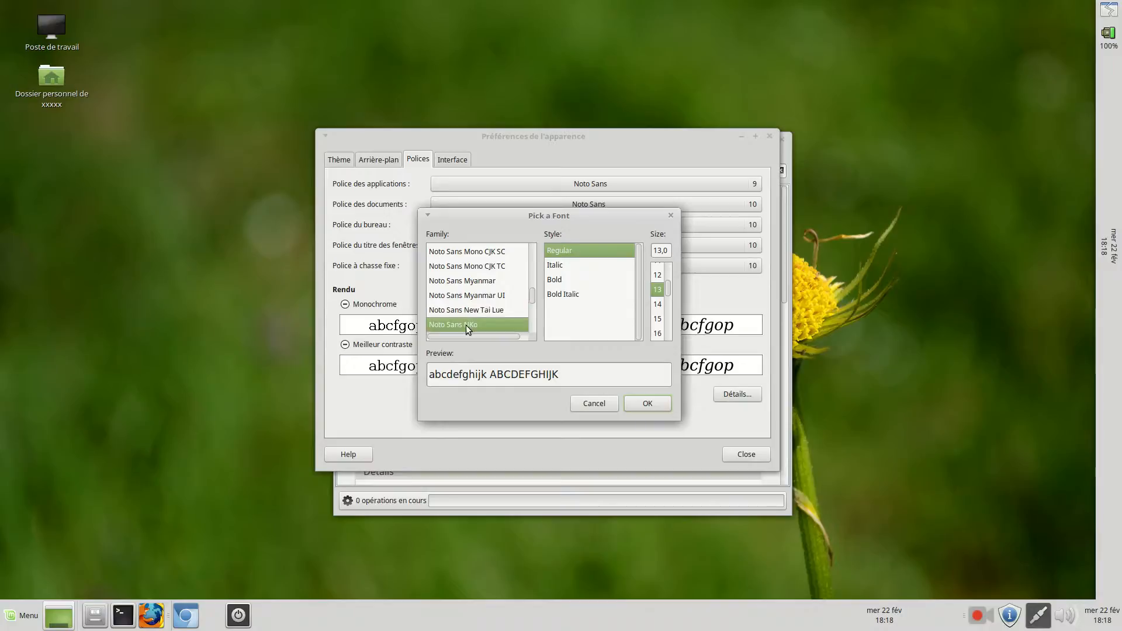
{"action": "scroll", "coordinate": [466, 322], "scroll_direction": "down", "scroll_amount": 3}
{"action": "left_click", "coordinate": [467, 318]}
{"action": "scroll", "coordinate": [466, 318], "scroll_direction": "down", "scroll_amount": 3}
{"action": "left_click", "coordinate": [468, 316]}
{"action": "scroll", "coordinate": [465, 318], "scroll_direction": "down", "scroll_amount": 3}
{"action": "left_click", "coordinate": [465, 314]}
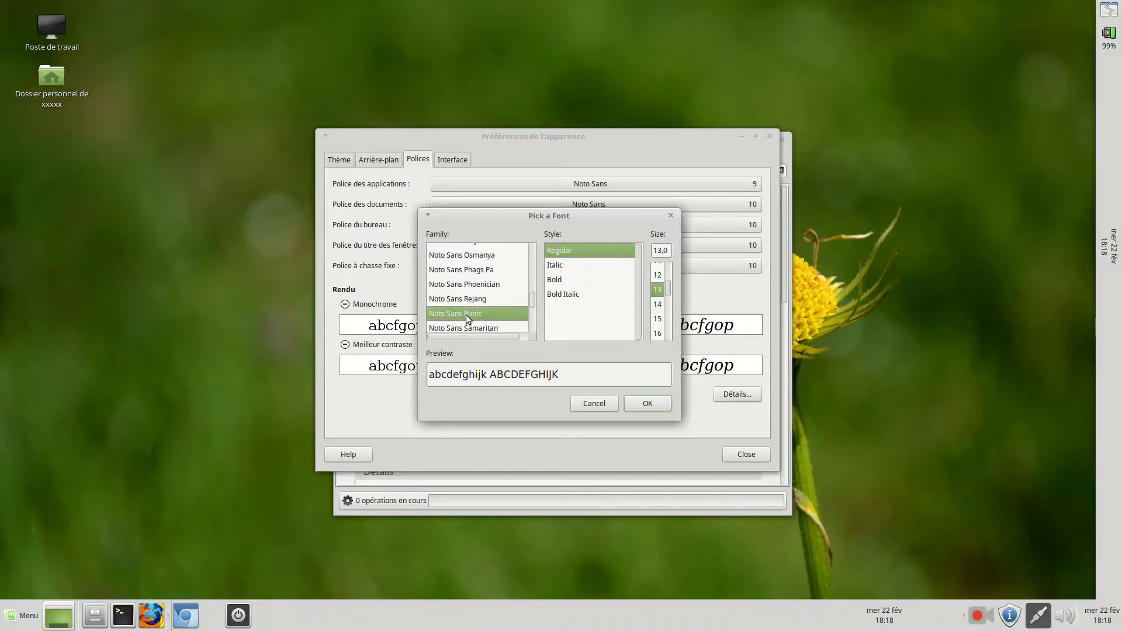
{"action": "scroll", "coordinate": [465, 315], "scroll_direction": "down", "scroll_amount": 3}
{"action": "left_click", "coordinate": [464, 316]}
{"action": "scroll", "coordinate": [464, 318], "scroll_direction": "down", "scroll_amount": 3}
{"action": "left_click", "coordinate": [463, 317]}
{"action": "scroll", "coordinate": [464, 316], "scroll_direction": "down", "scroll_amount": 3}
{"action": "scroll", "coordinate": [464, 318], "scroll_direction": "down", "scroll_amount": 3}
{"action": "left_click", "coordinate": [464, 316]}
{"action": "scroll", "coordinate": [463, 317], "scroll_direction": "down", "scroll_amount": 3}
{"action": "left_click", "coordinate": [464, 314]}
{"action": "scroll", "coordinate": [464, 314], "scroll_direction": "down", "scroll_amount": 3}
{"action": "left_click", "coordinate": [464, 315]}
{"action": "scroll", "coordinate": [464, 314], "scroll_direction": "down", "scroll_amount": 3}
{"action": "left_click", "coordinate": [464, 314]}
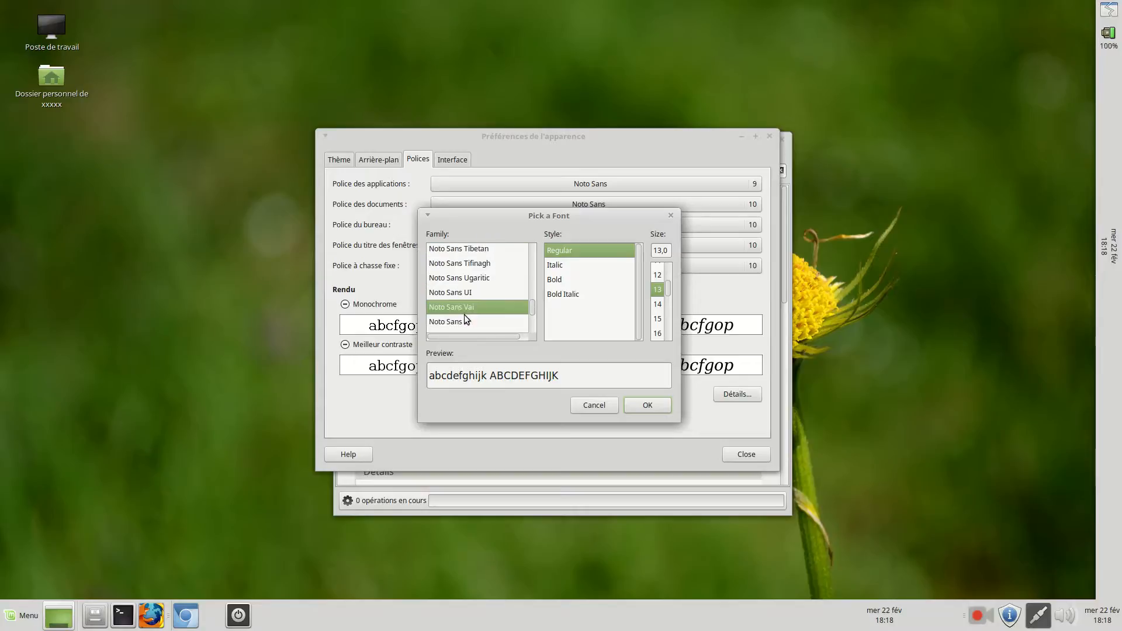
{"action": "scroll", "coordinate": [464, 314], "scroll_direction": "down", "scroll_amount": 3}
{"action": "left_click", "coordinate": [462, 314]}
{"action": "scroll", "coordinate": [462, 314], "scroll_direction": "down", "scroll_amount": 3}
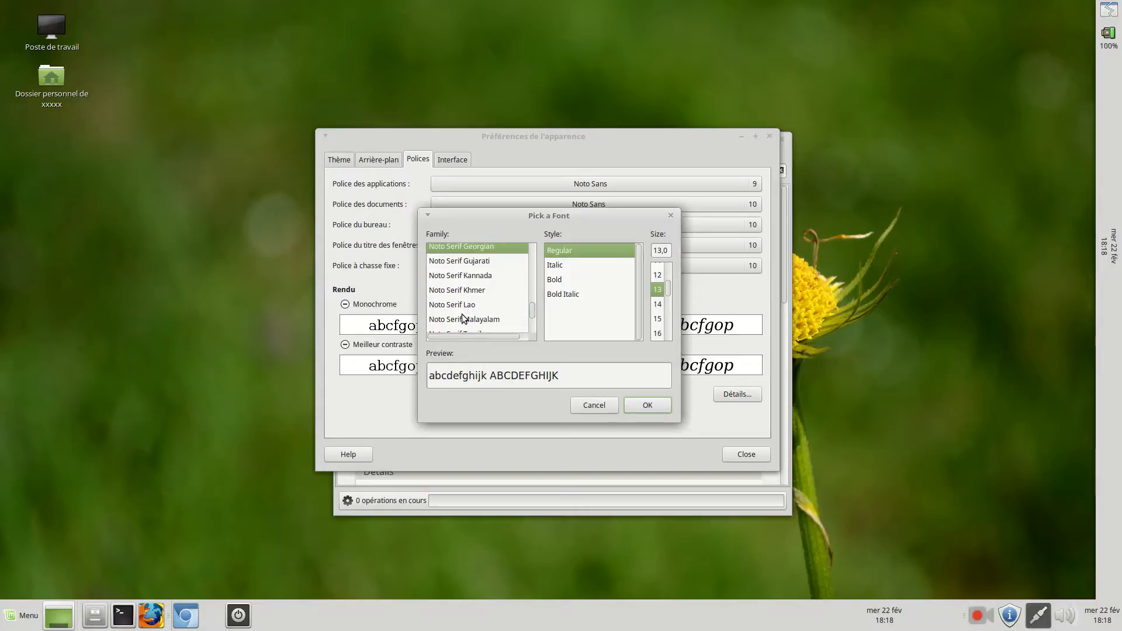
{"action": "left_click", "coordinate": [463, 313]}
{"action": "scroll", "coordinate": [462, 314], "scroll_direction": "down", "scroll_amount": 3}
{"action": "left_click", "coordinate": [463, 313]}
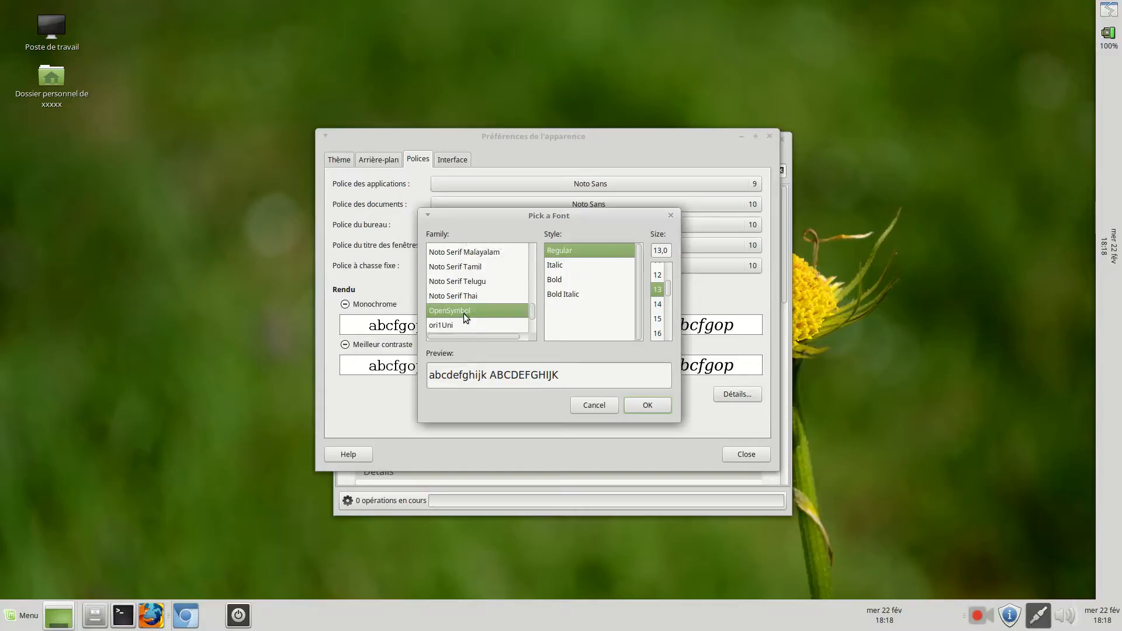
{"action": "scroll", "coordinate": [464, 314], "scroll_direction": "down", "scroll_amount": 3}
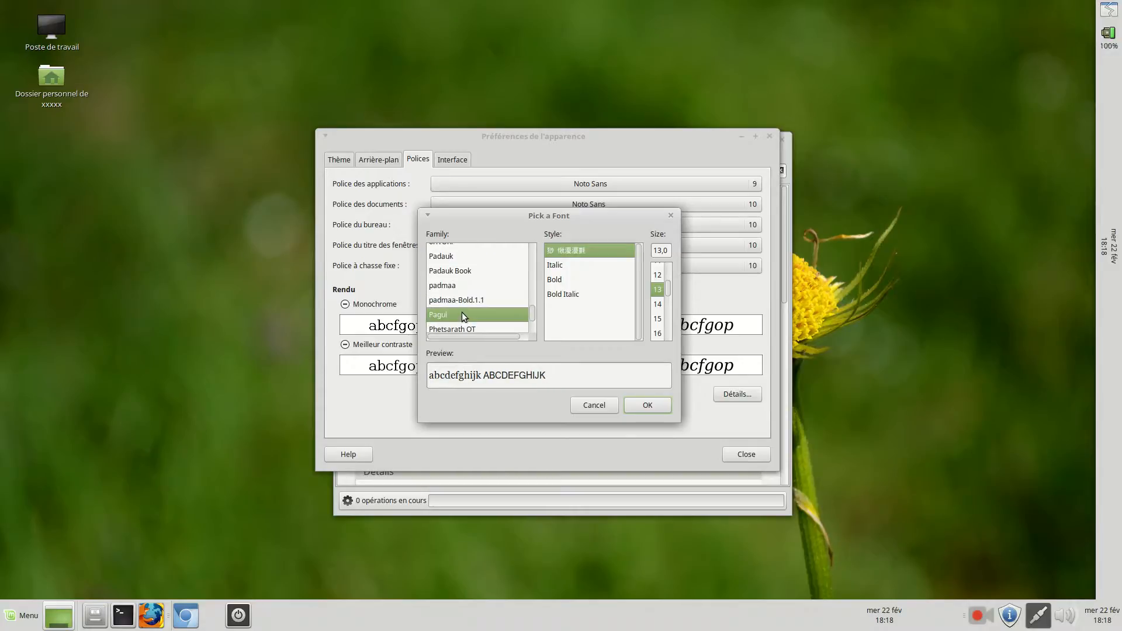
Set the application font (Police des applications) to Purisa in Bold style at size 15
{"action": "scroll", "coordinate": [461, 312], "scroll_direction": "down", "scroll_amount": 3}
{"action": "left_click", "coordinate": [464, 310]}
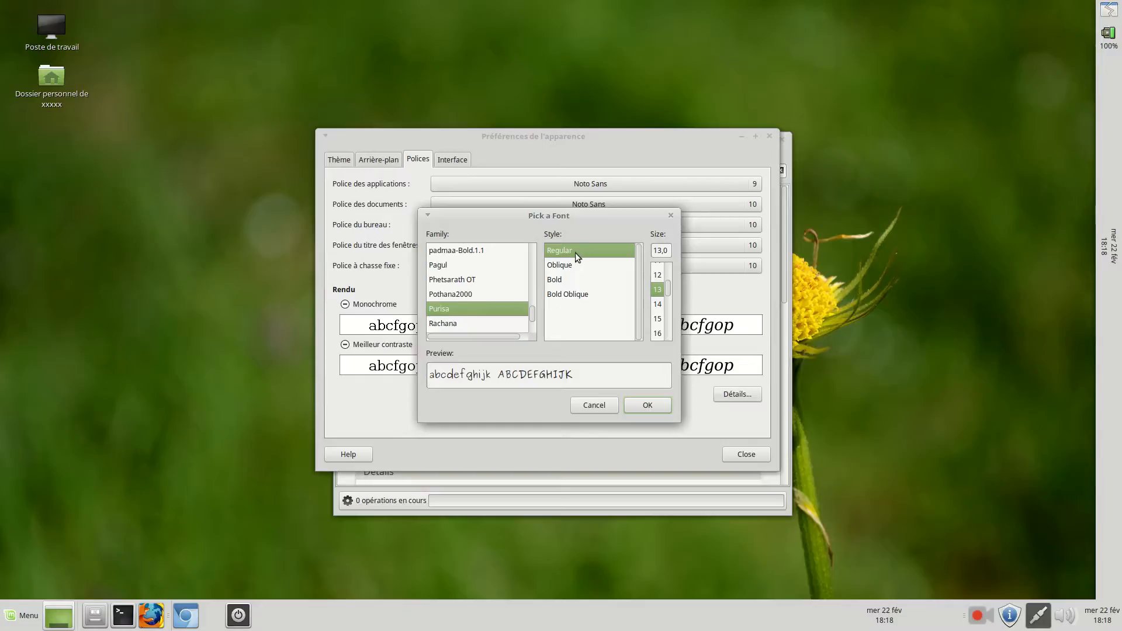
{"action": "left_click", "coordinate": [564, 280]}
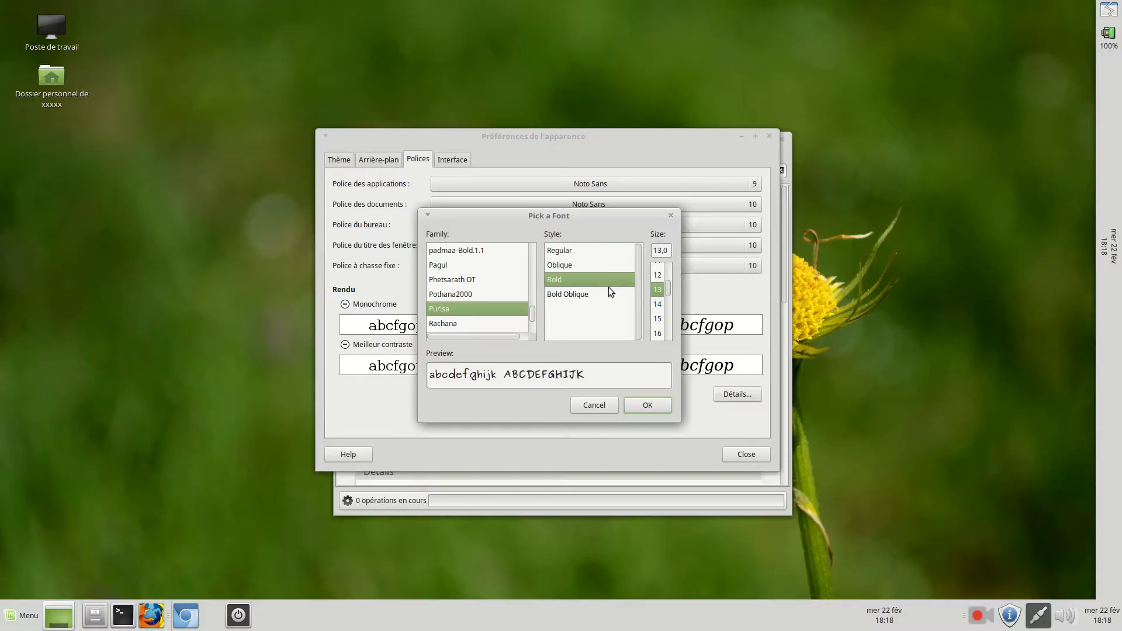
{"action": "left_click", "coordinate": [658, 319]}
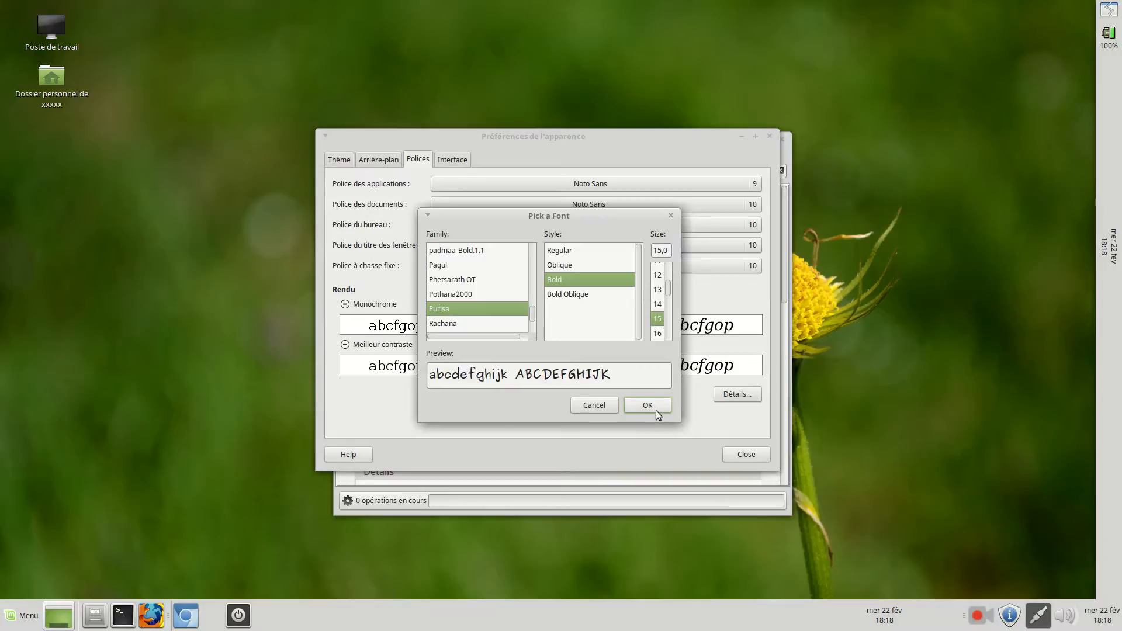
{"action": "left_click", "coordinate": [648, 405]}
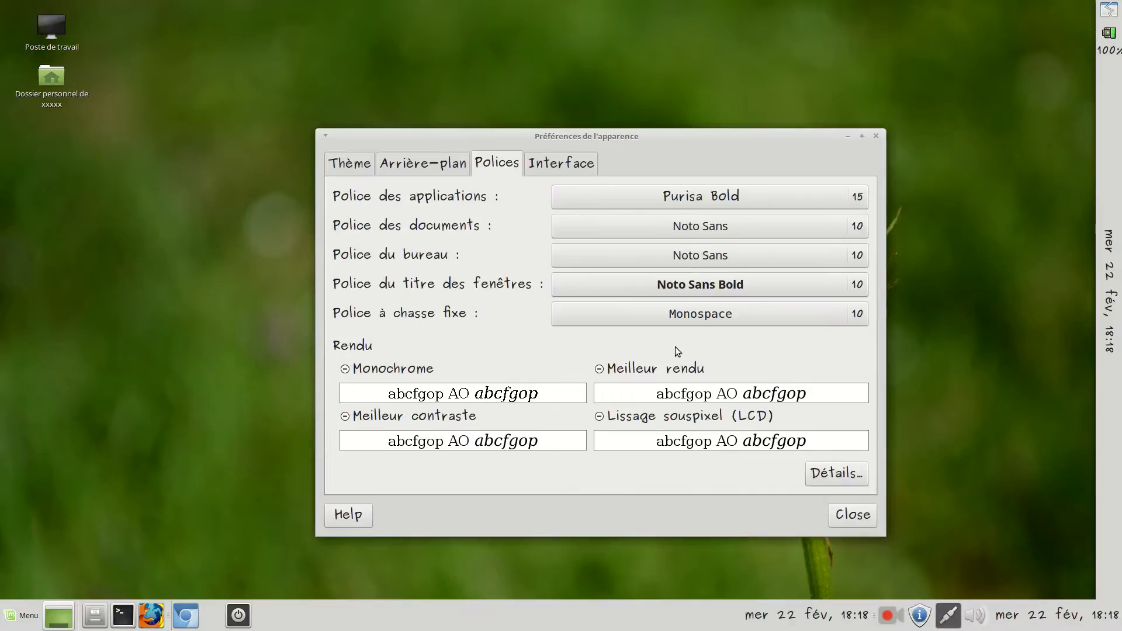
Set the size of the document font (Police des documents) to 15
{"action": "left_click", "coordinate": [857, 226]}
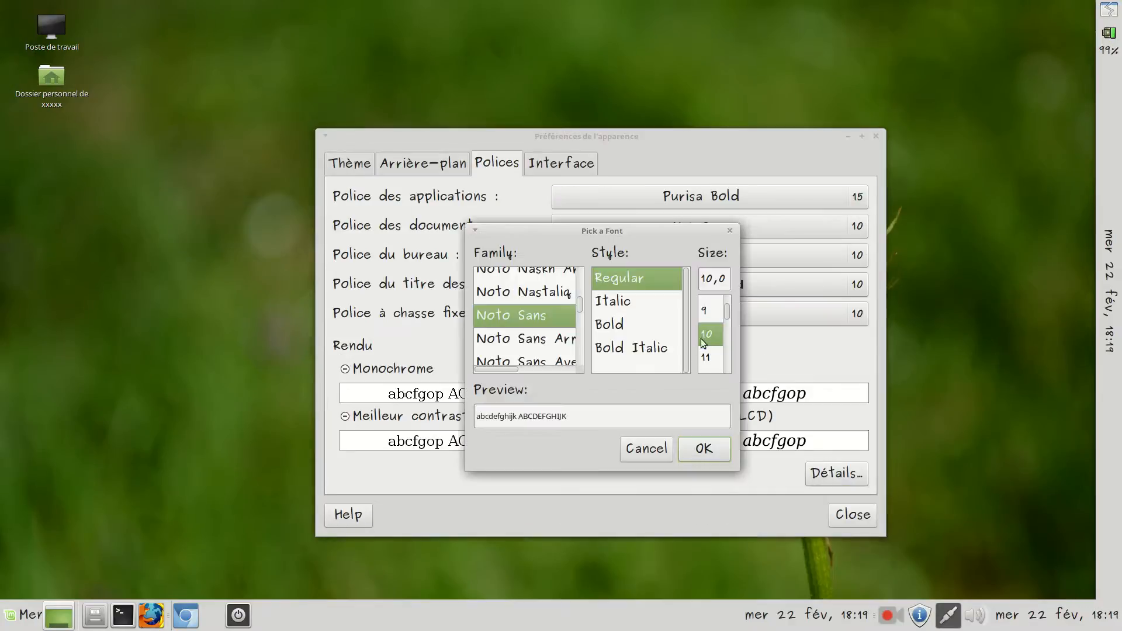
{"action": "scroll", "coordinate": [716, 345], "scroll_direction": "down", "scroll_amount": 3}
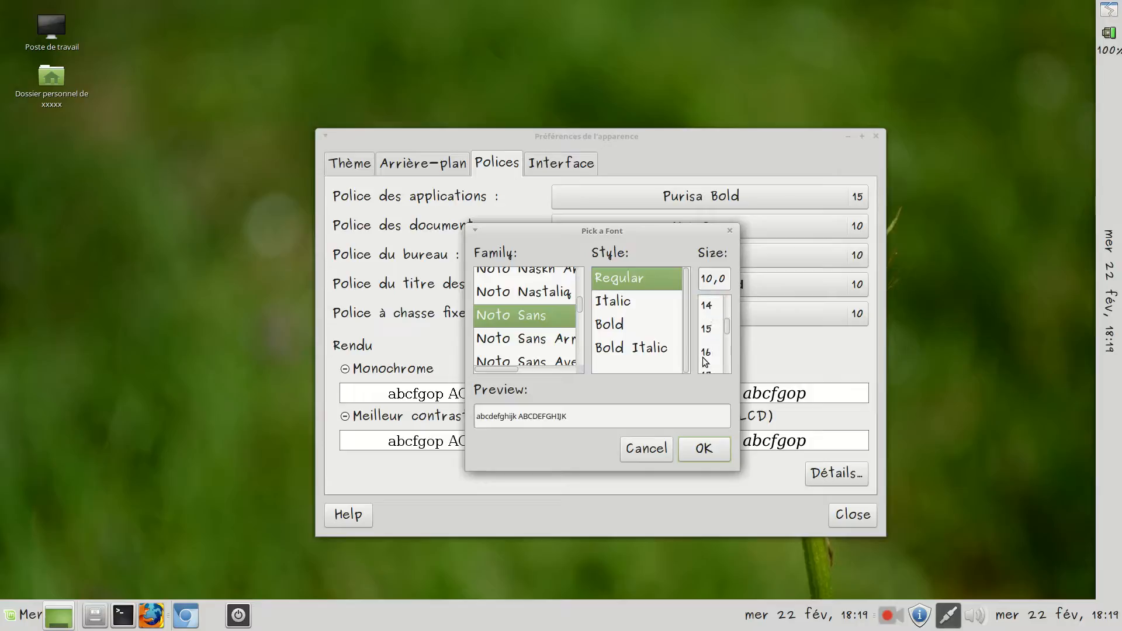
{"action": "left_click", "coordinate": [707, 330]}
{"action": "left_click", "coordinate": [705, 451]}
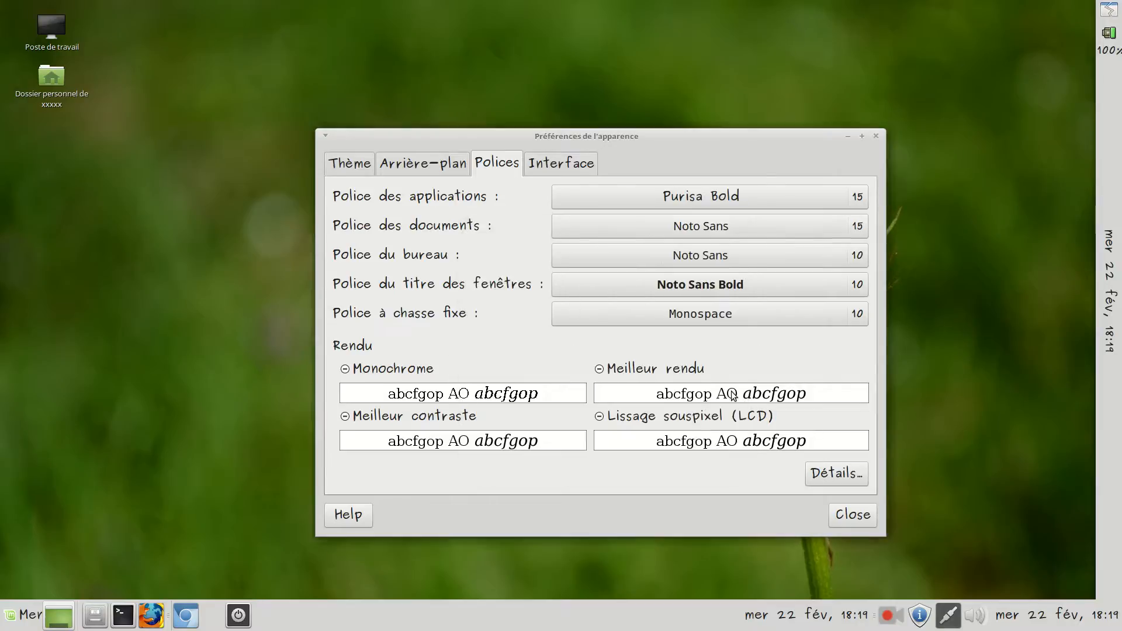
Set the size of the desktop font (Police du bureau) to 15
{"action": "left_click", "coordinate": [857, 256]}
{"action": "scroll", "coordinate": [712, 343], "scroll_direction": "down", "scroll_amount": 2}
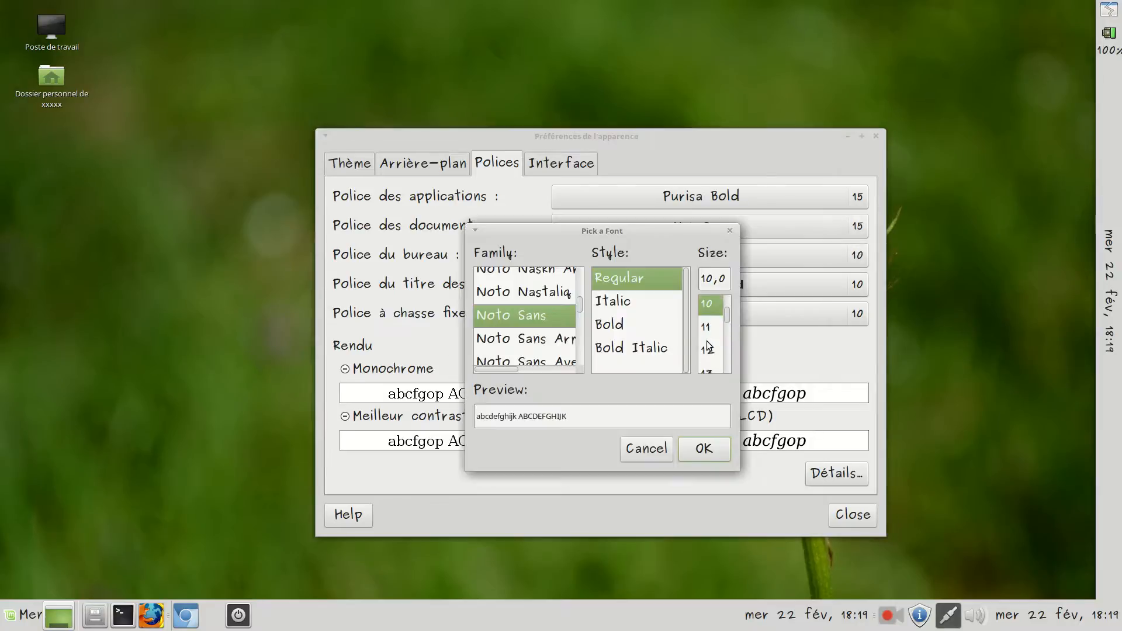
{"action": "scroll", "coordinate": [713, 346], "scroll_direction": "down", "scroll_amount": 1}
{"action": "left_click", "coordinate": [709, 364]}
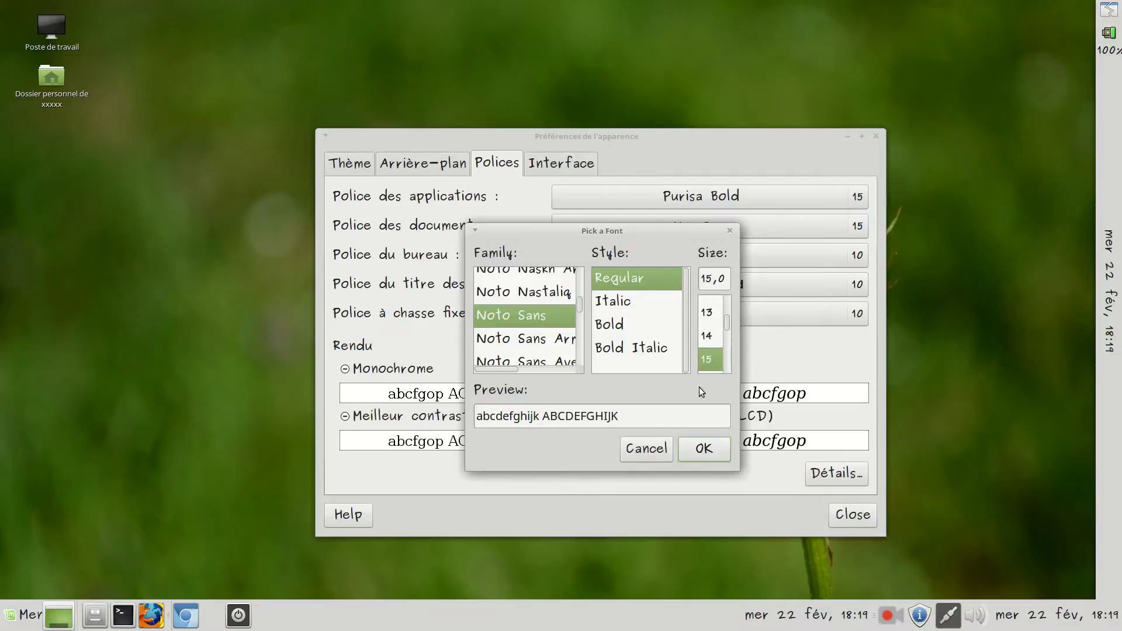
{"action": "left_click", "coordinate": [703, 454]}
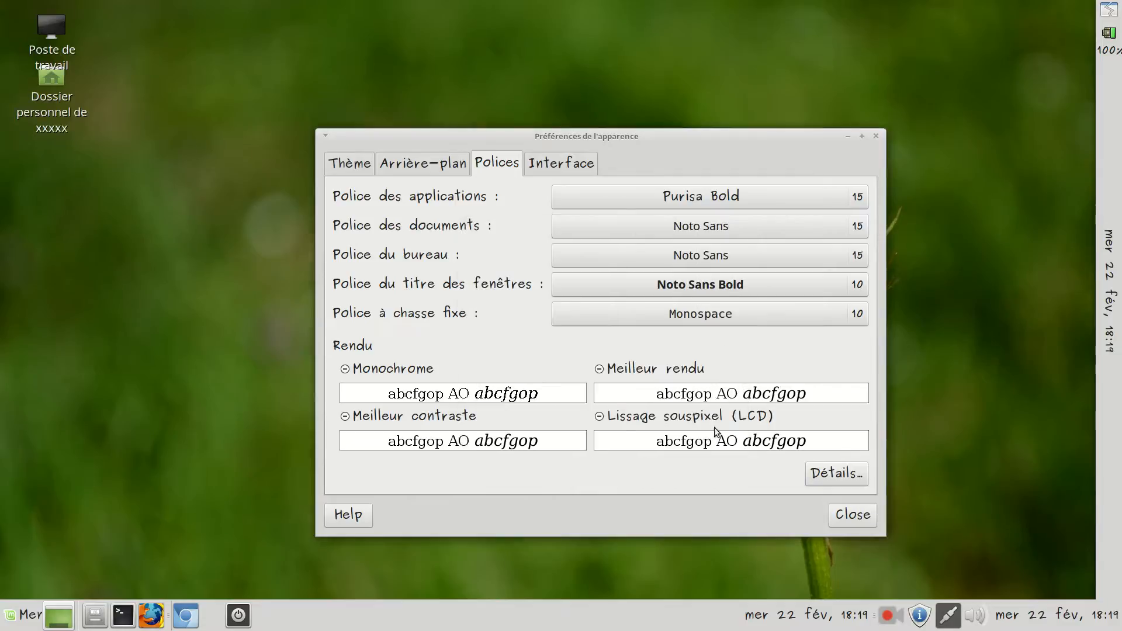
Set the size of the window title font (Police du titre des fenêtres) to 15
{"action": "left_click", "coordinate": [841, 291]}
{"action": "scroll", "coordinate": [712, 344], "scroll_direction": "down", "scroll_amount": 3}
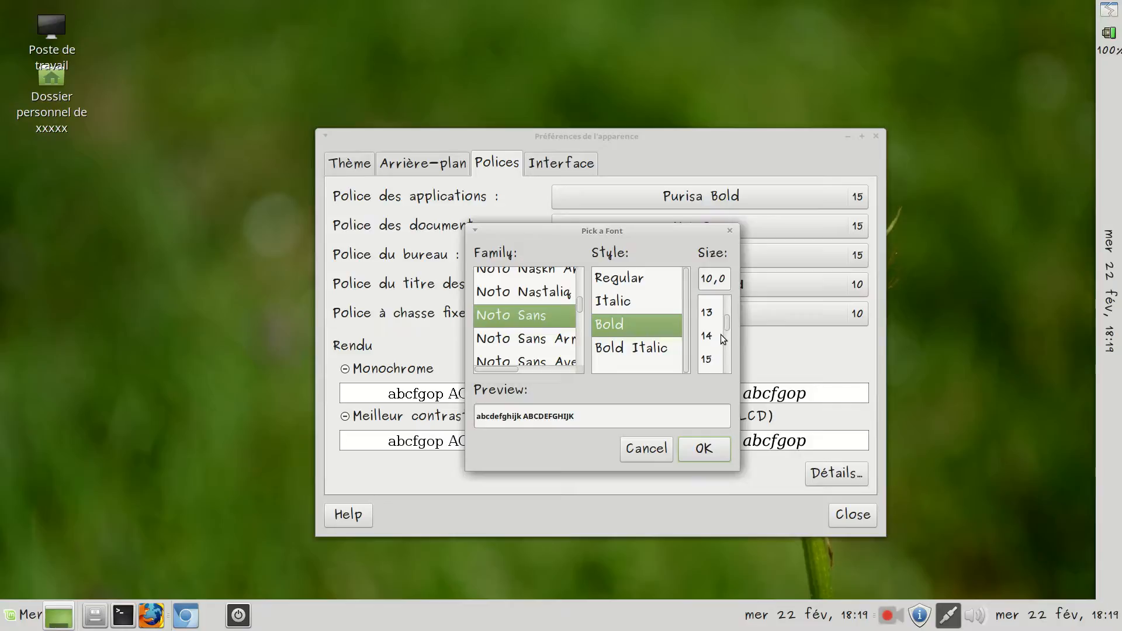
{"action": "left_click", "coordinate": [710, 359]}
{"action": "left_click", "coordinate": [703, 449]}
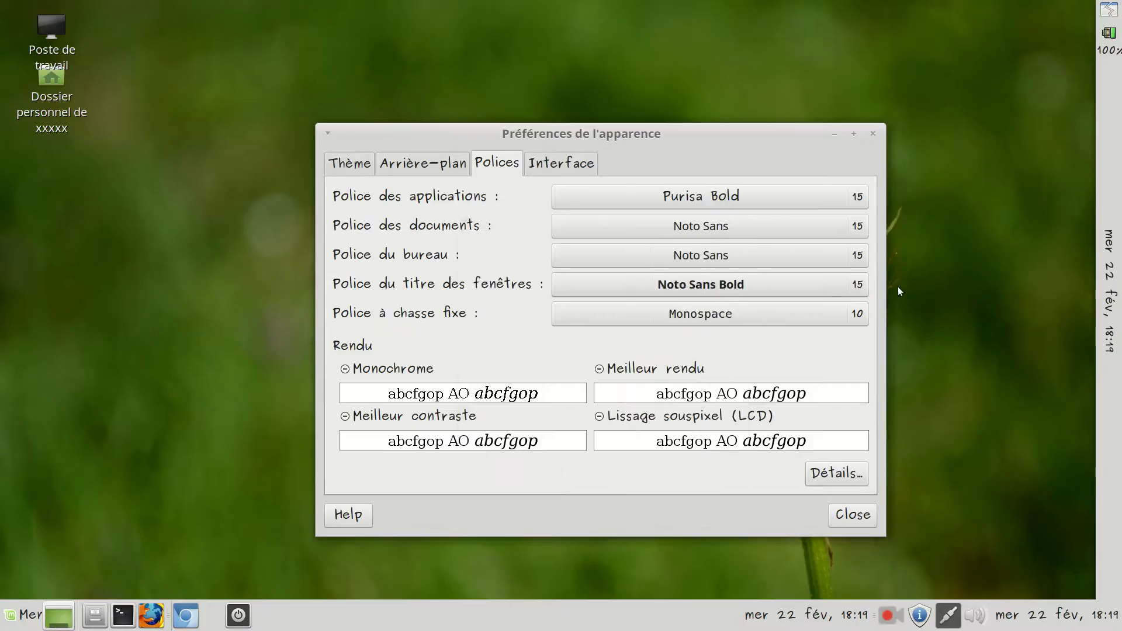
Set the size of the fixed-width font (Police à chasse fixe) to 15 and close the appearance preferences
{"action": "left_click", "coordinate": [856, 314]}
{"action": "scroll", "coordinate": [712, 334], "scroll_direction": "down", "scroll_amount": 3}
{"action": "left_click", "coordinate": [708, 364]}
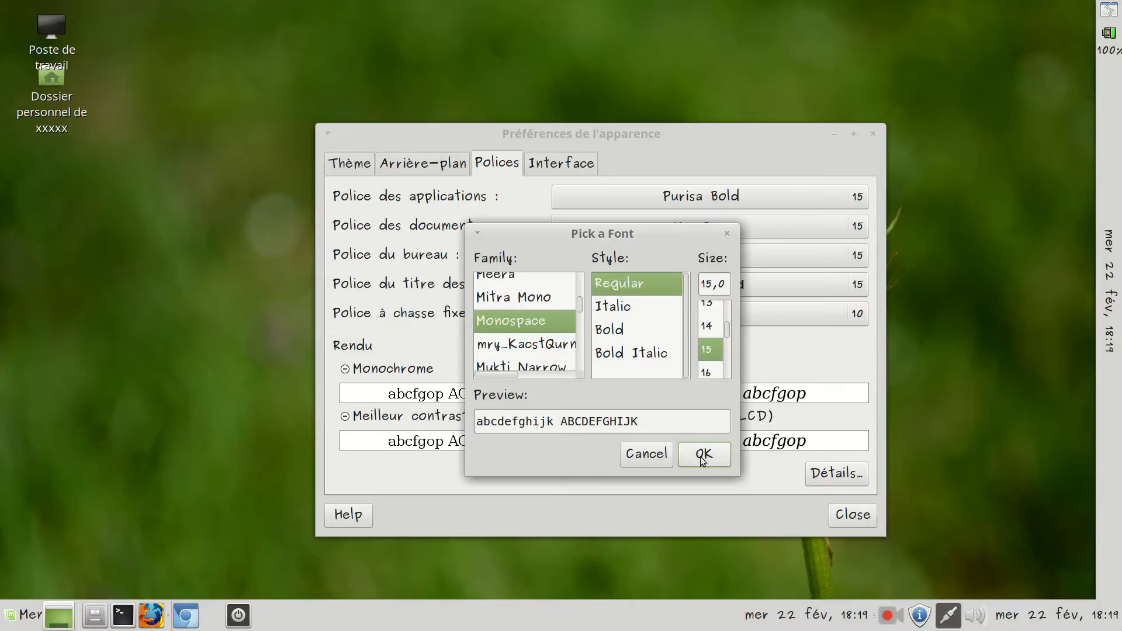
{"action": "left_click", "coordinate": [702, 459]}
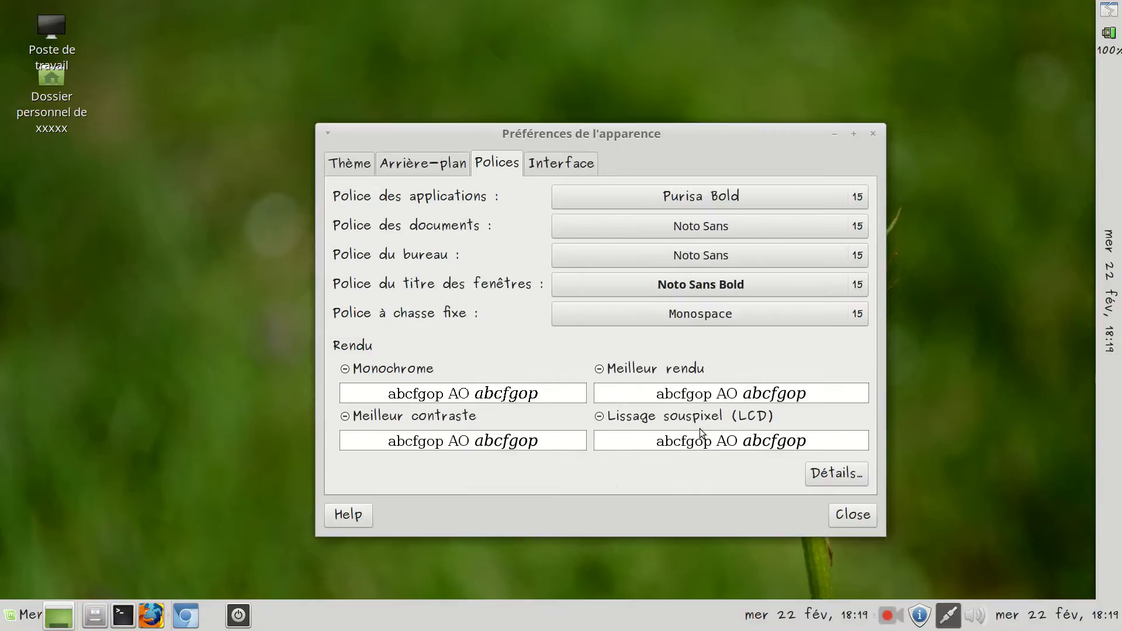
{"action": "left_click", "coordinate": [859, 516]}
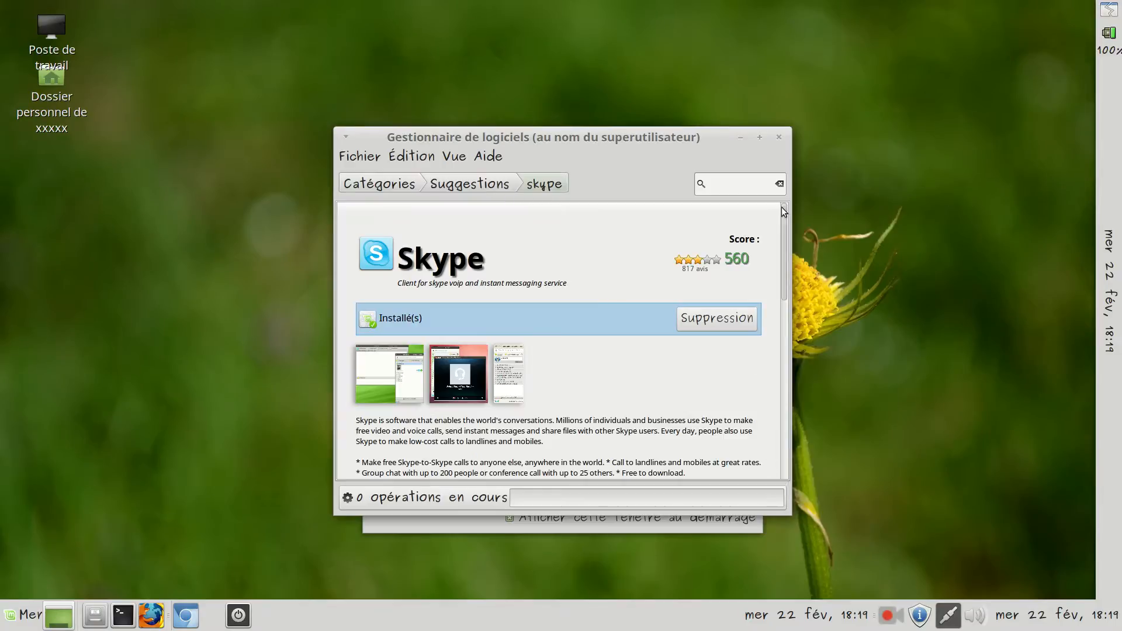
Close the software manager and open the main menu to view its application categories
{"action": "left_click", "coordinate": [780, 138]}
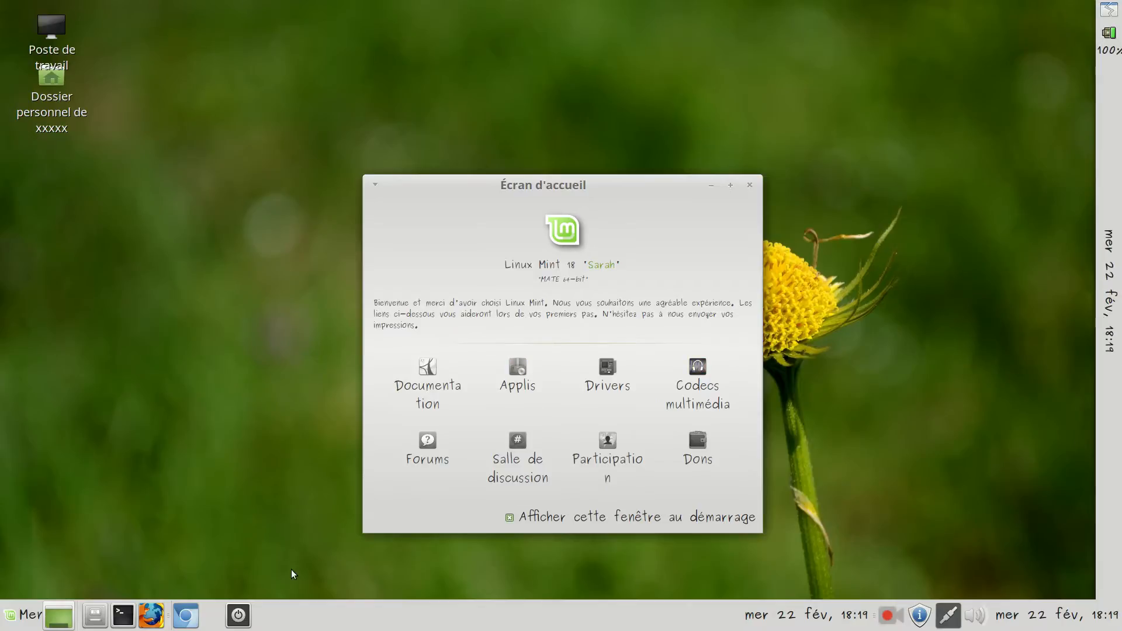
{"action": "left_click", "coordinate": [23, 617]}
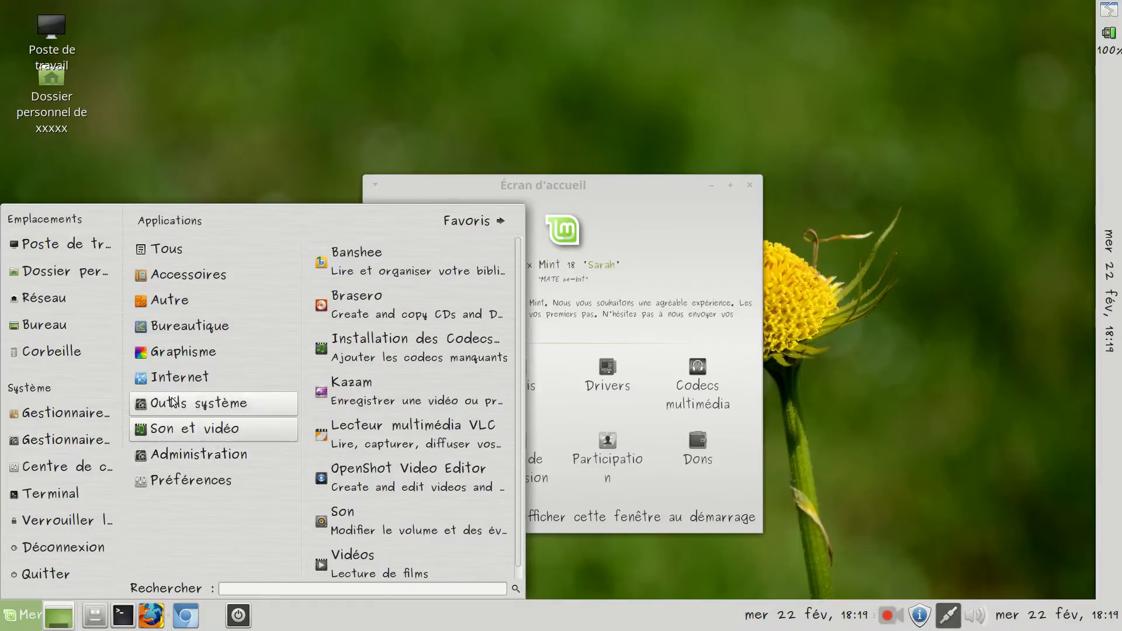
Launch Skype from the Internet applications and accept its terms of use with the language kept at Français (French)
{"action": "mouse_move", "coordinate": [180, 383]}
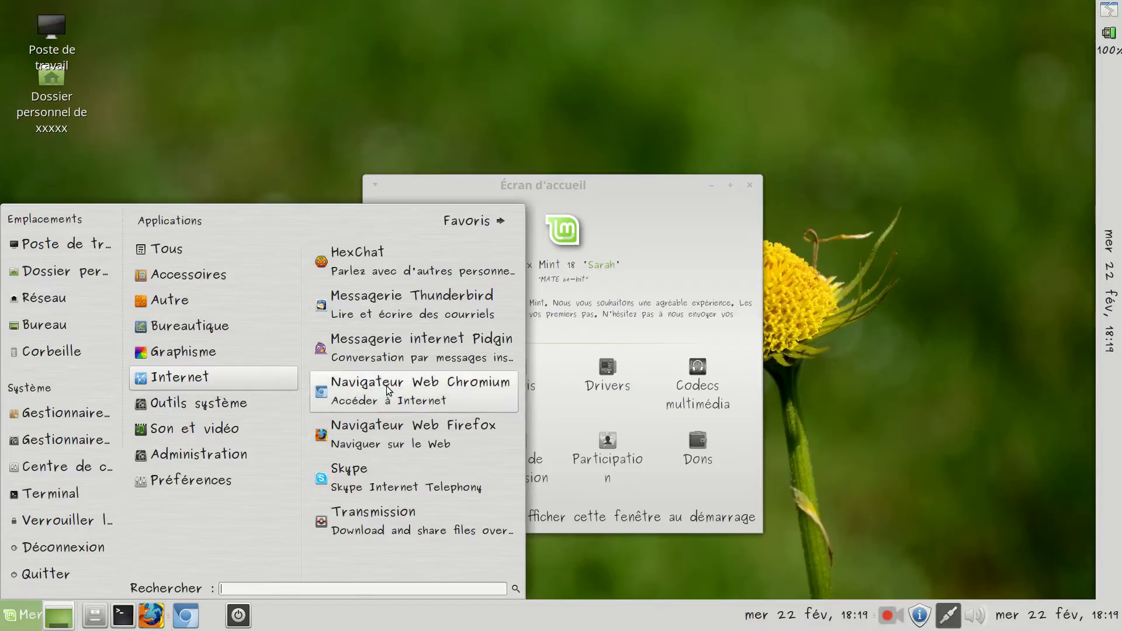
{"action": "left_click", "coordinate": [384, 488]}
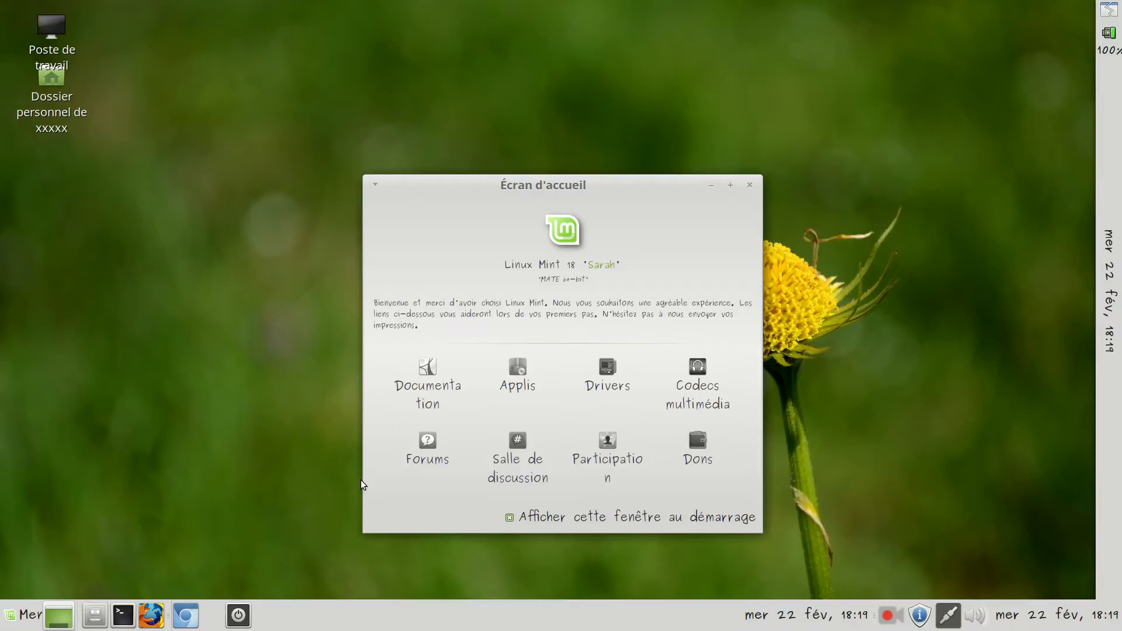
{"action": "left_click", "coordinate": [17, 618]}
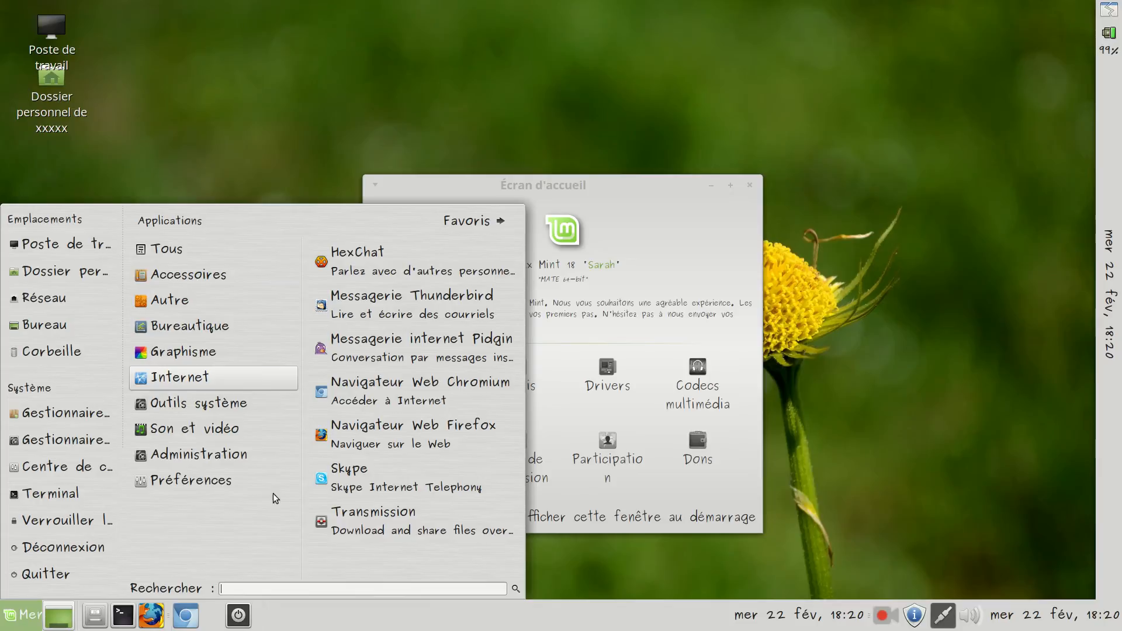
{"action": "left_click", "coordinate": [342, 478]}
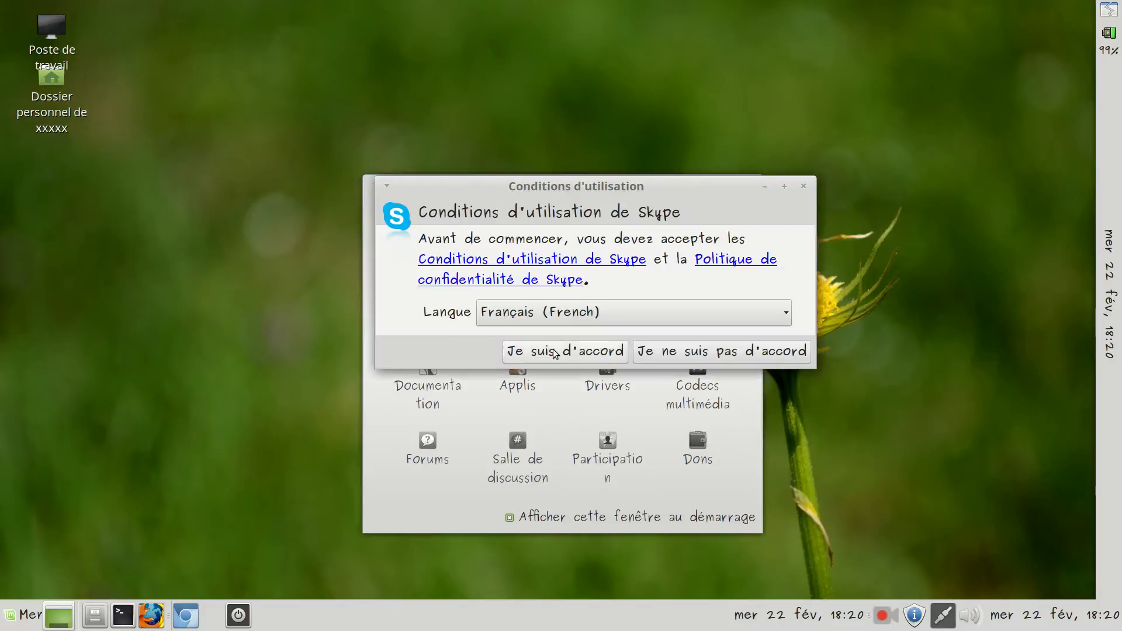
{"action": "left_click", "coordinate": [617, 351]}
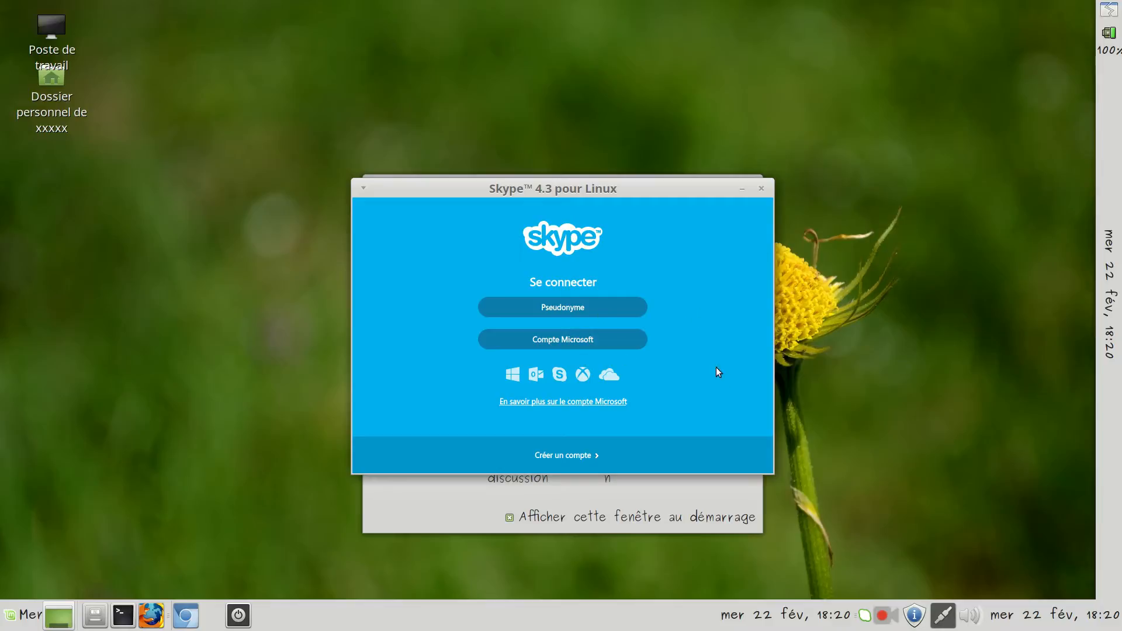
Close the Skype sign-in window and quit Skype completely so it no longer runs in the background
{"action": "left_click", "coordinate": [761, 188]}
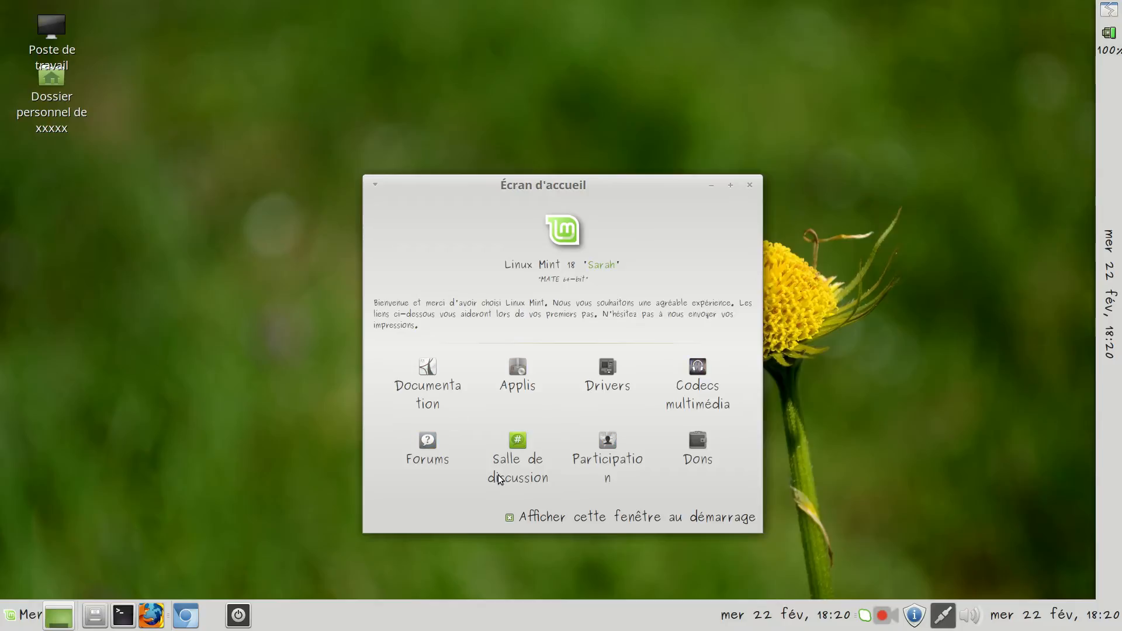
{"action": "right_click", "coordinate": [863, 617]}
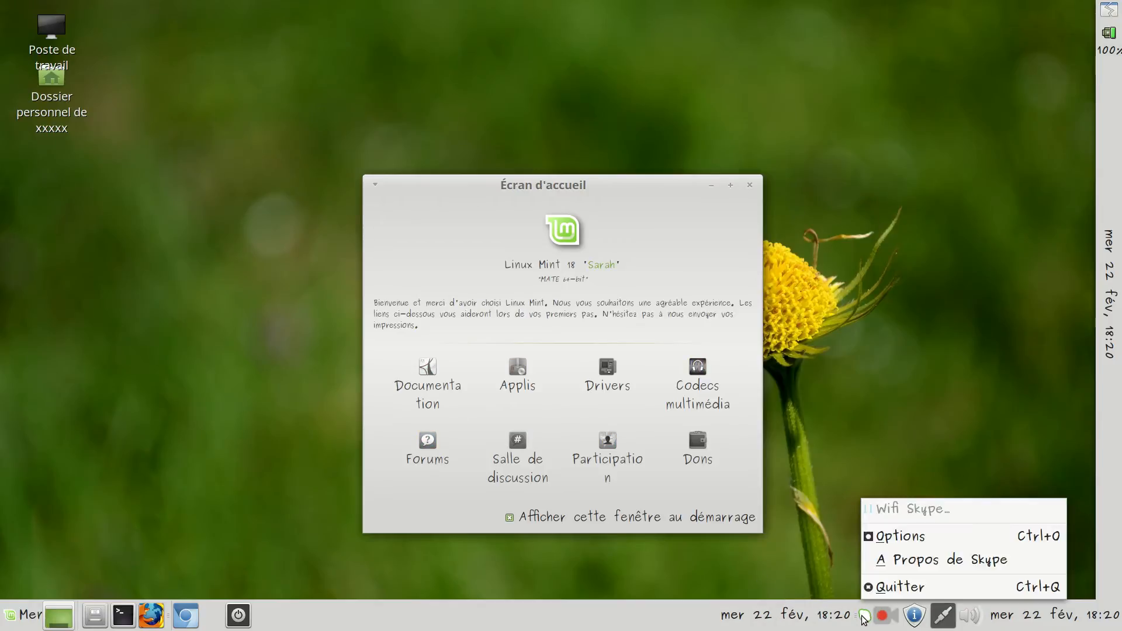
{"action": "left_click", "coordinate": [890, 590]}
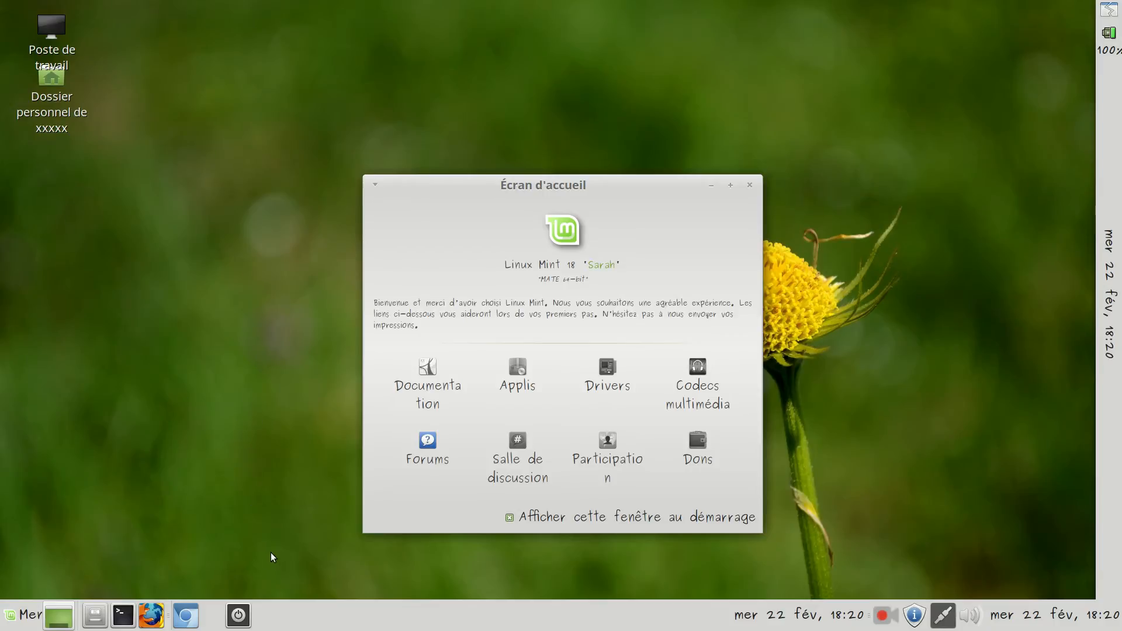
{"action": "left_click", "coordinate": [884, 616]}
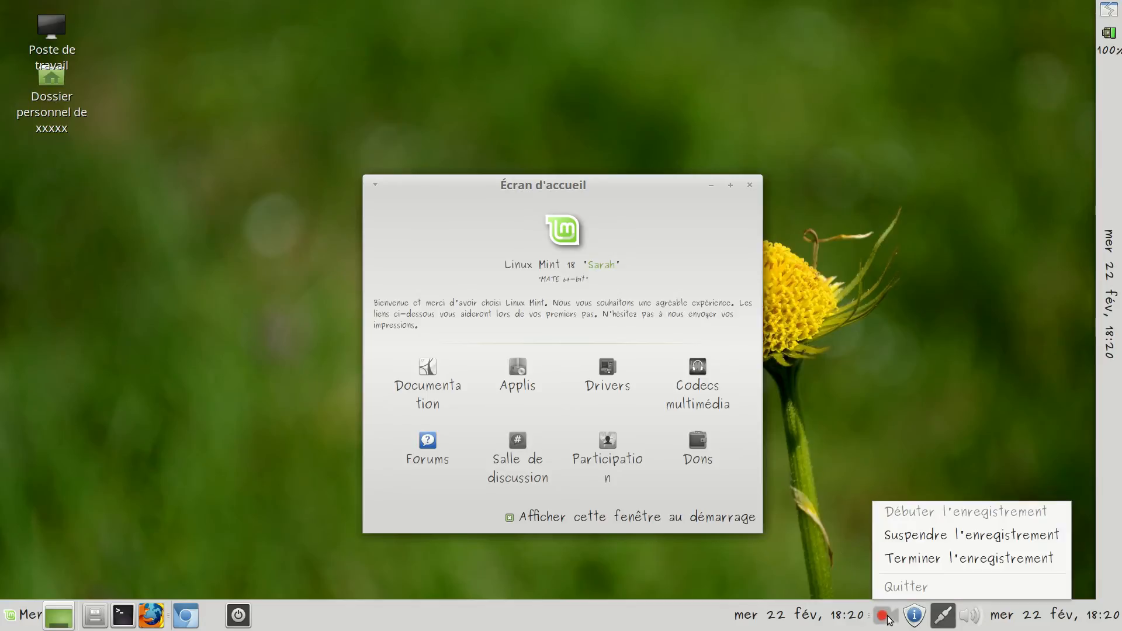